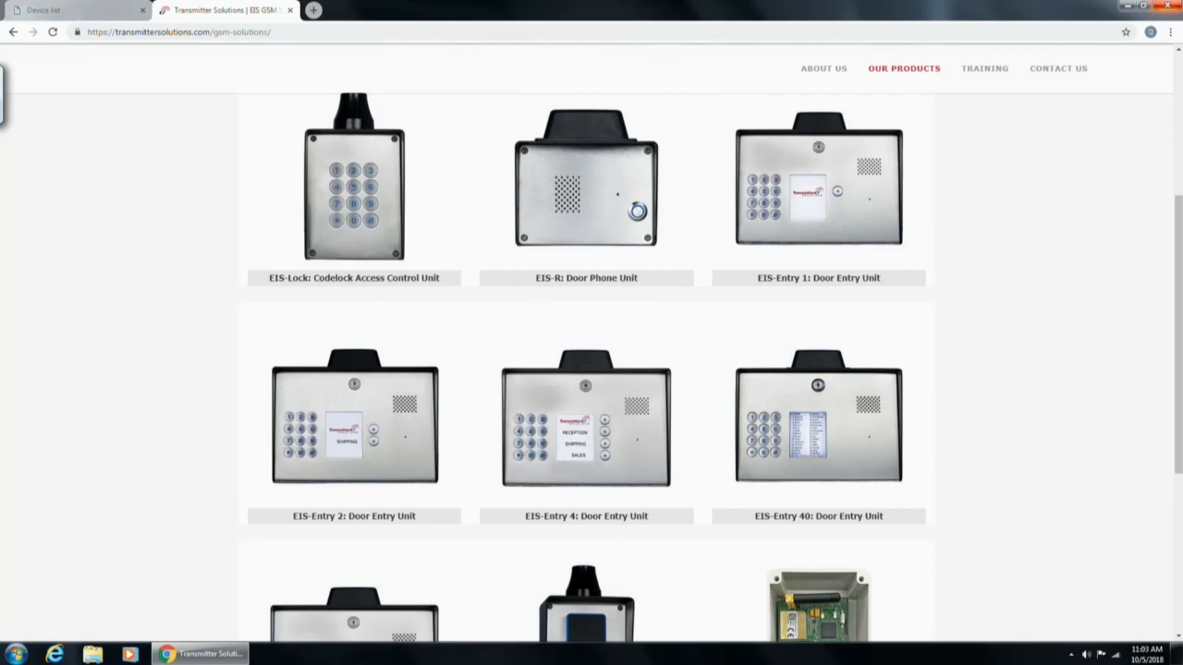
Open the EIS-Entry LCD: GSM Door Entry Unit page from the GSM products grid and scroll to Downloads.
{"action": "scroll", "coordinate": [592, 343], "scroll_direction": "down", "scroll_amount": 2}
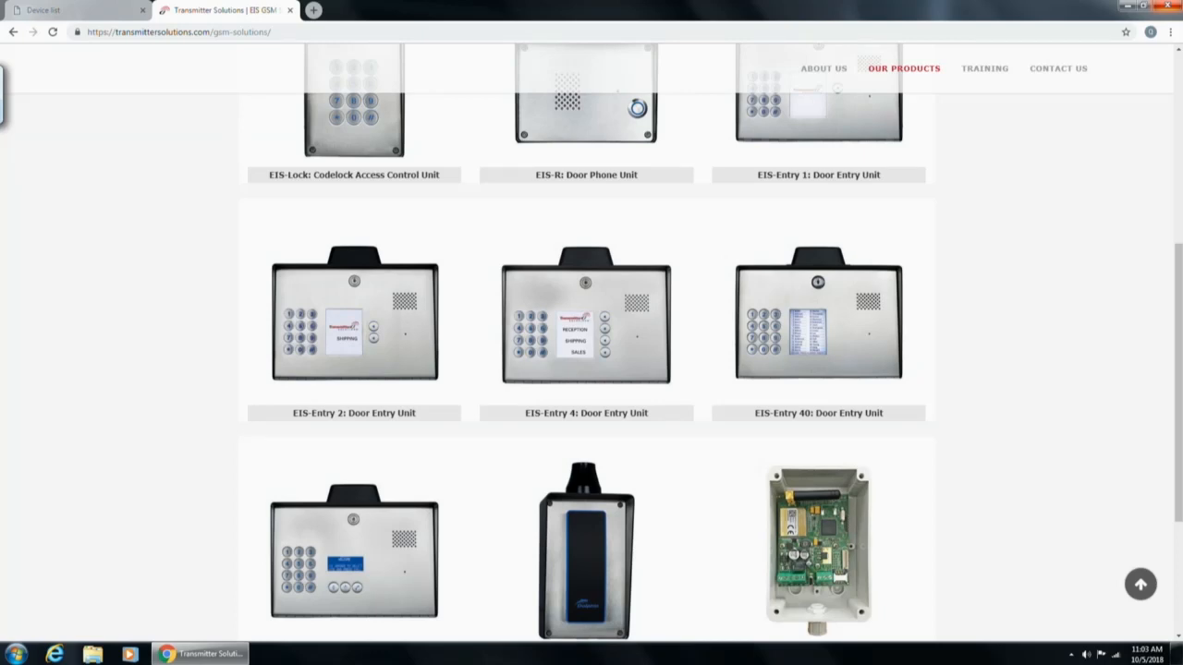
{"action": "scroll", "coordinate": [592, 343], "scroll_direction": "up", "scroll_amount": 3}
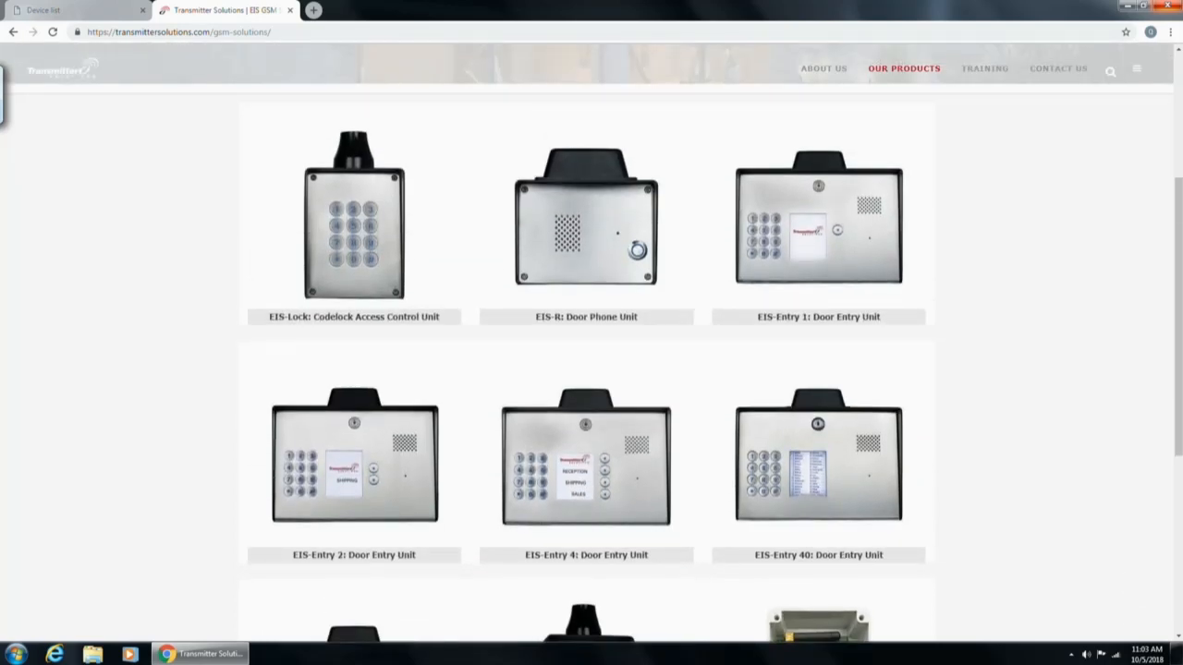
{"action": "scroll", "coordinate": [591, 344], "scroll_direction": "down", "scroll_amount": 3}
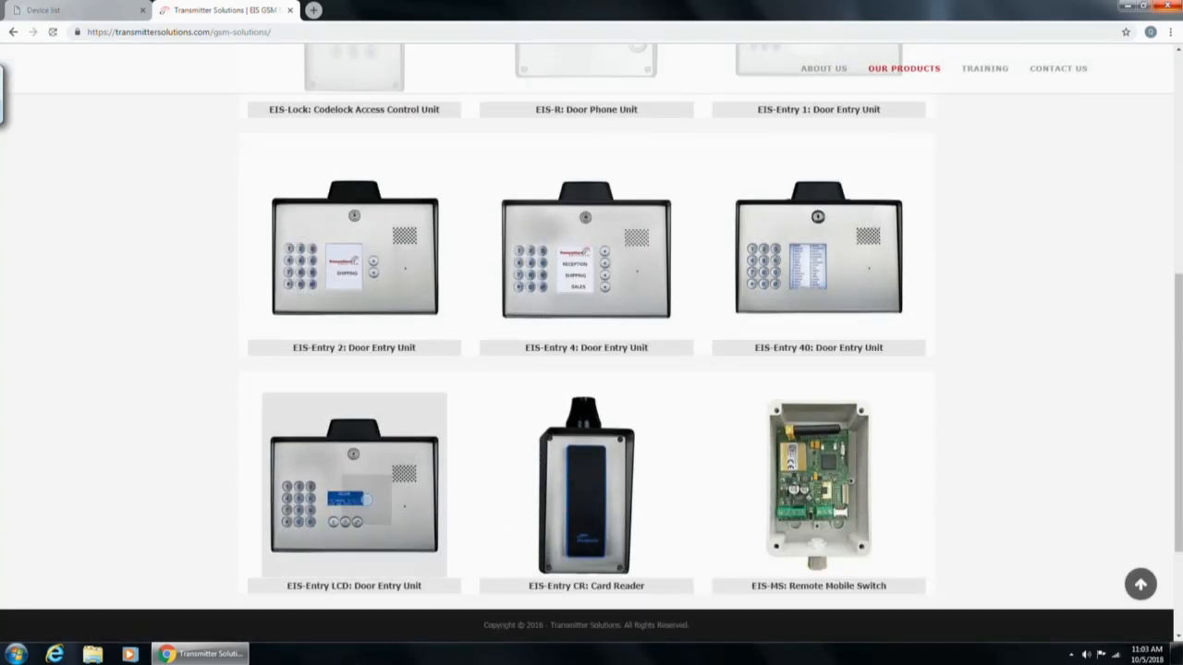
{"action": "left_click", "coordinate": [398, 471]}
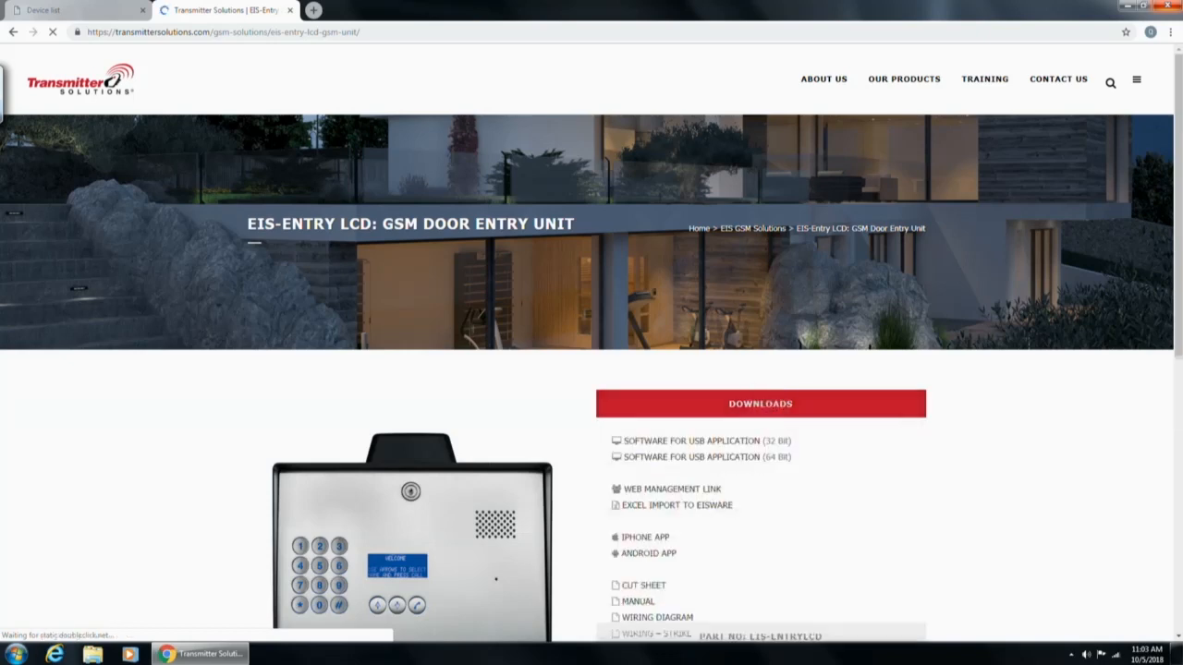
{"action": "scroll", "coordinate": [592, 344], "scroll_direction": "down", "scroll_amount": 2}
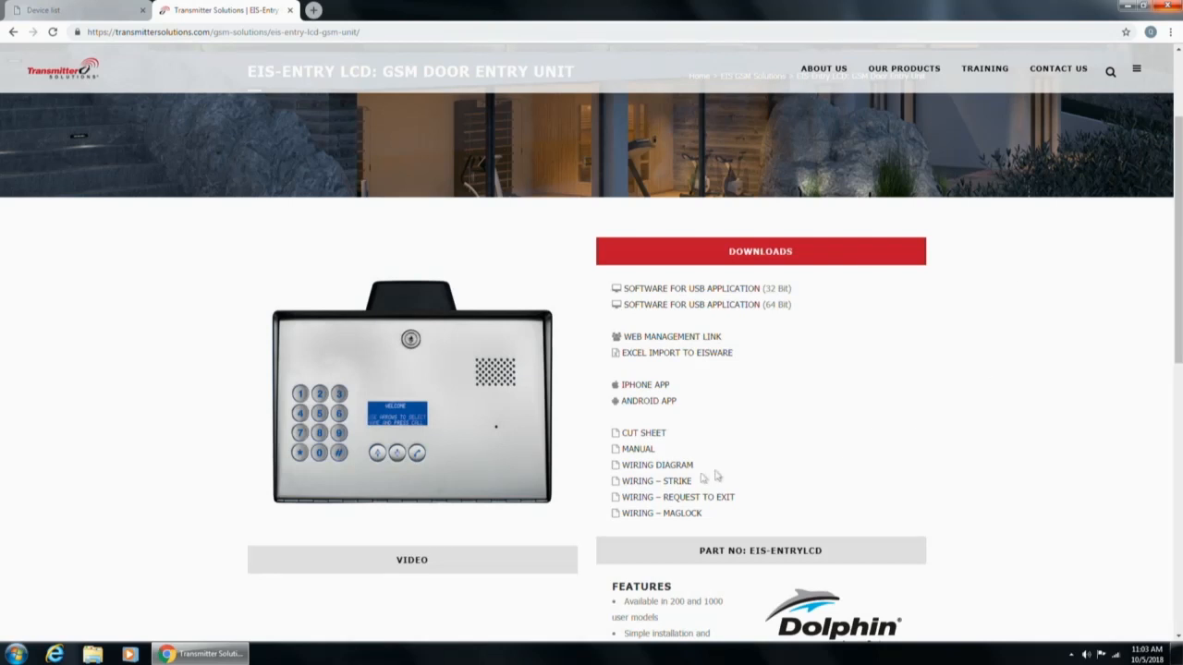
Open the EIS-LCD wiring diagram PDF in a new tab, then return to the product page.
{"action": "left_click", "coordinate": [637, 466]}
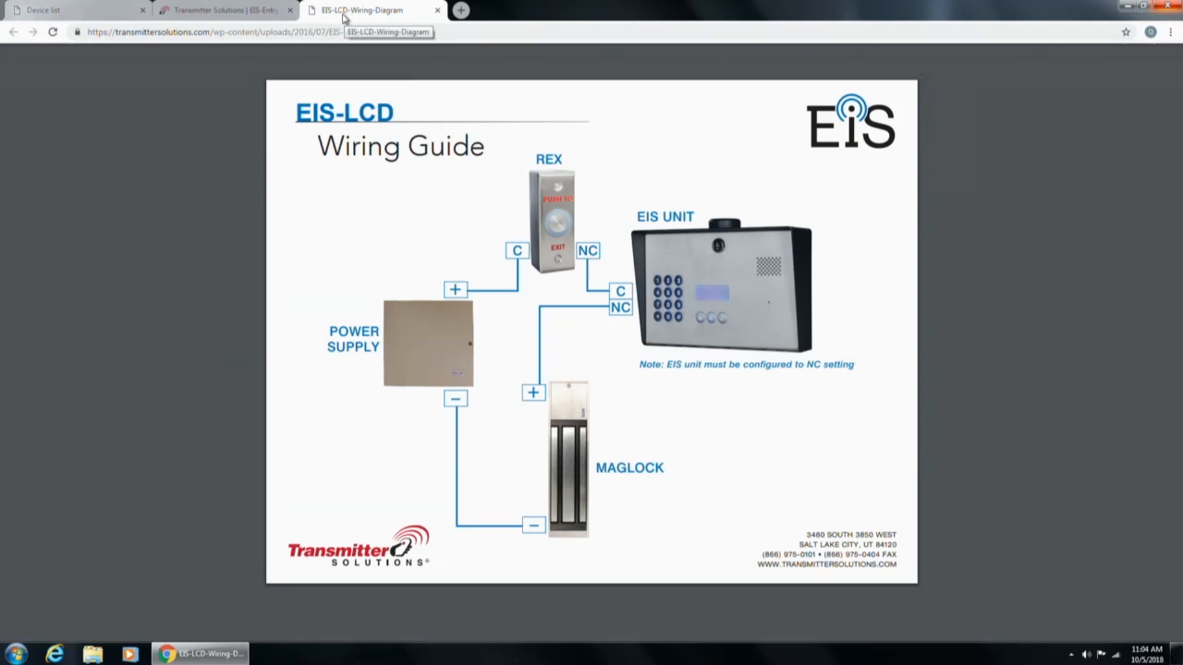
{"action": "left_click", "coordinate": [183, 12]}
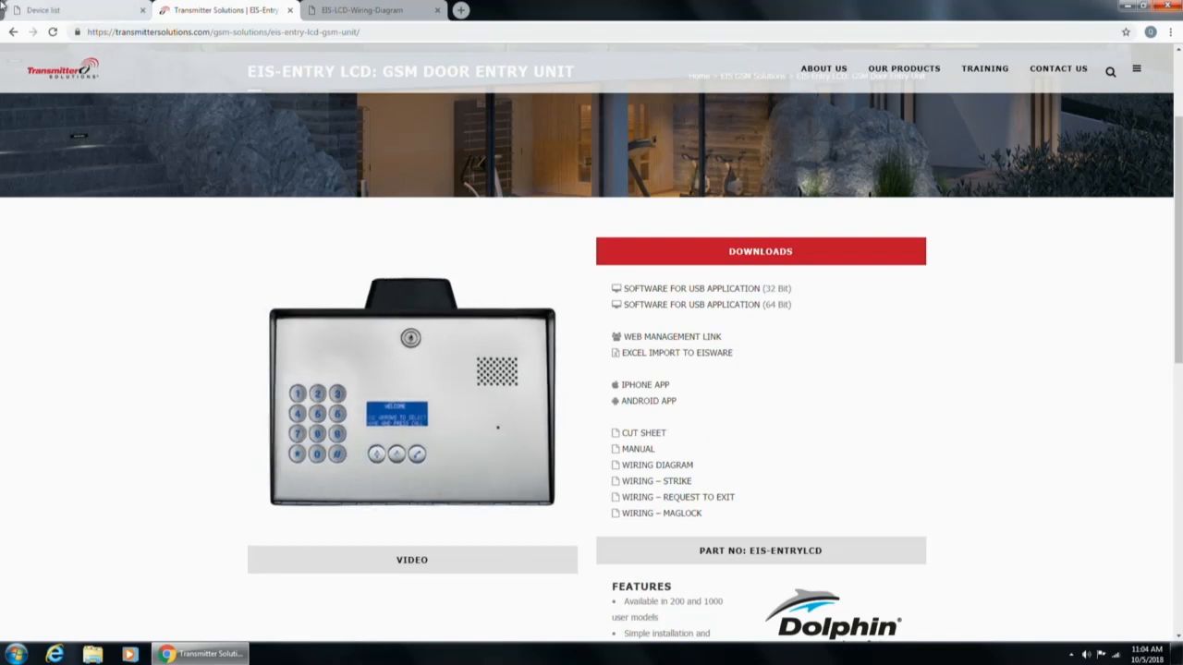
Switch to the EIS WARE device list showing the TS Training Room unit.
{"action": "left_click", "coordinate": [87, 10]}
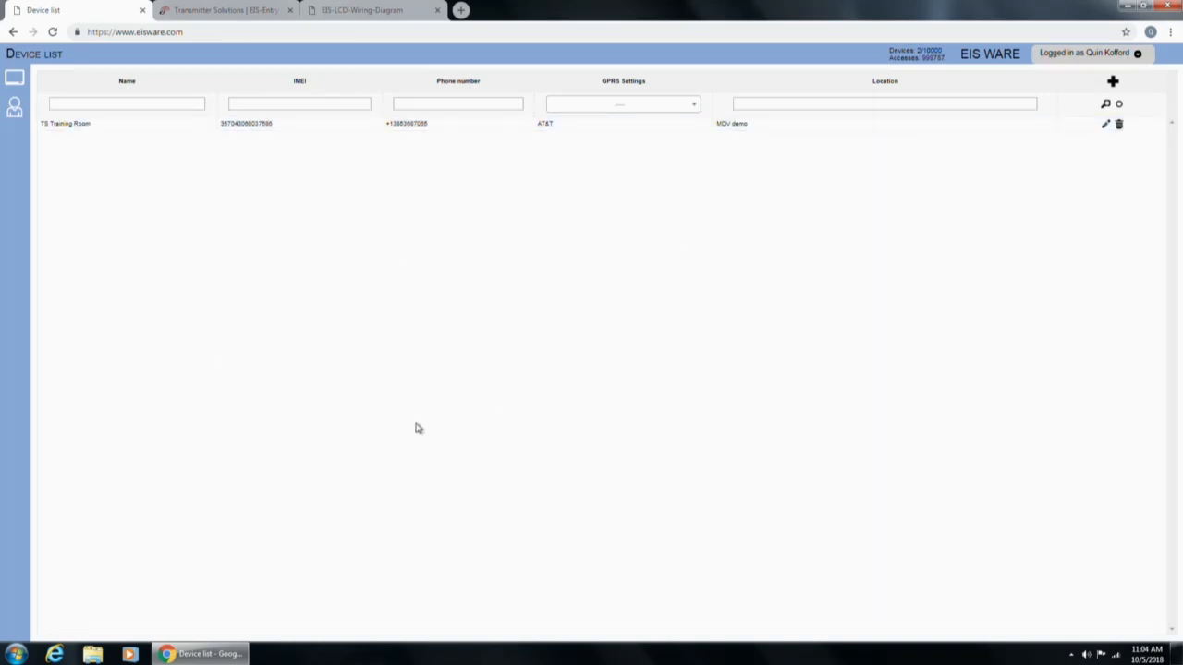
{"action": "left_click", "coordinate": [21, 81]}
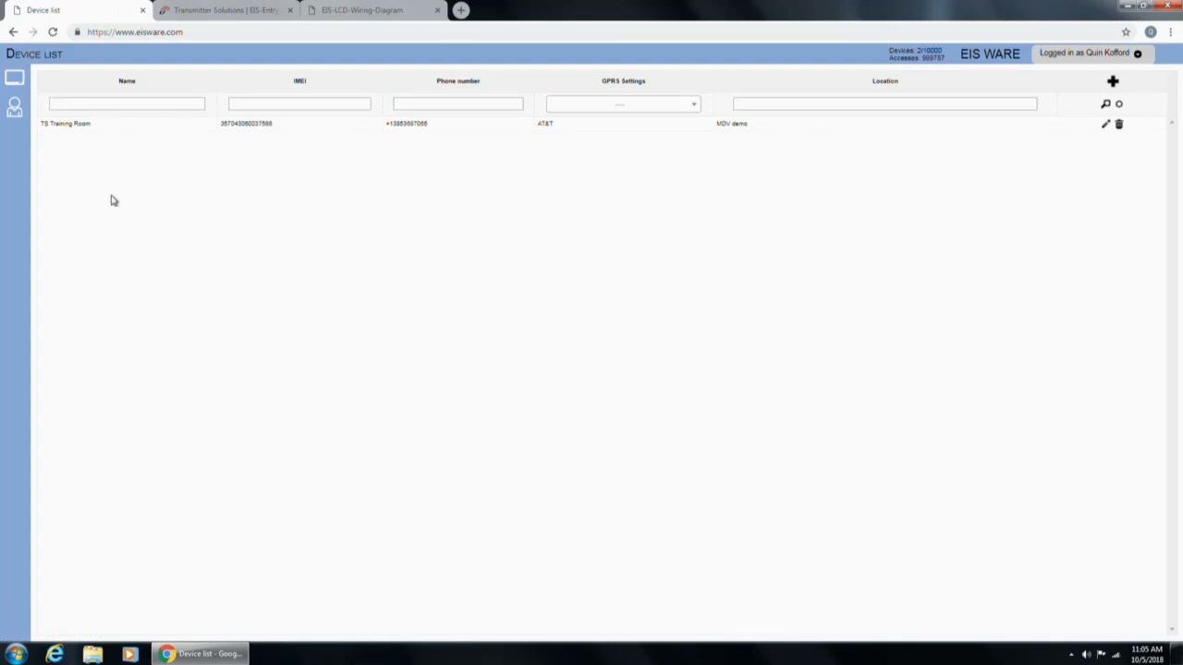
{"action": "left_click", "coordinate": [145, 123]}
Download the LCD-Blank.xlsx 'Excel Import to EISware' template from the EIS-Entry LCD page, dismissing the open-file warning.
{"action": "left_click", "coordinate": [218, 11]}
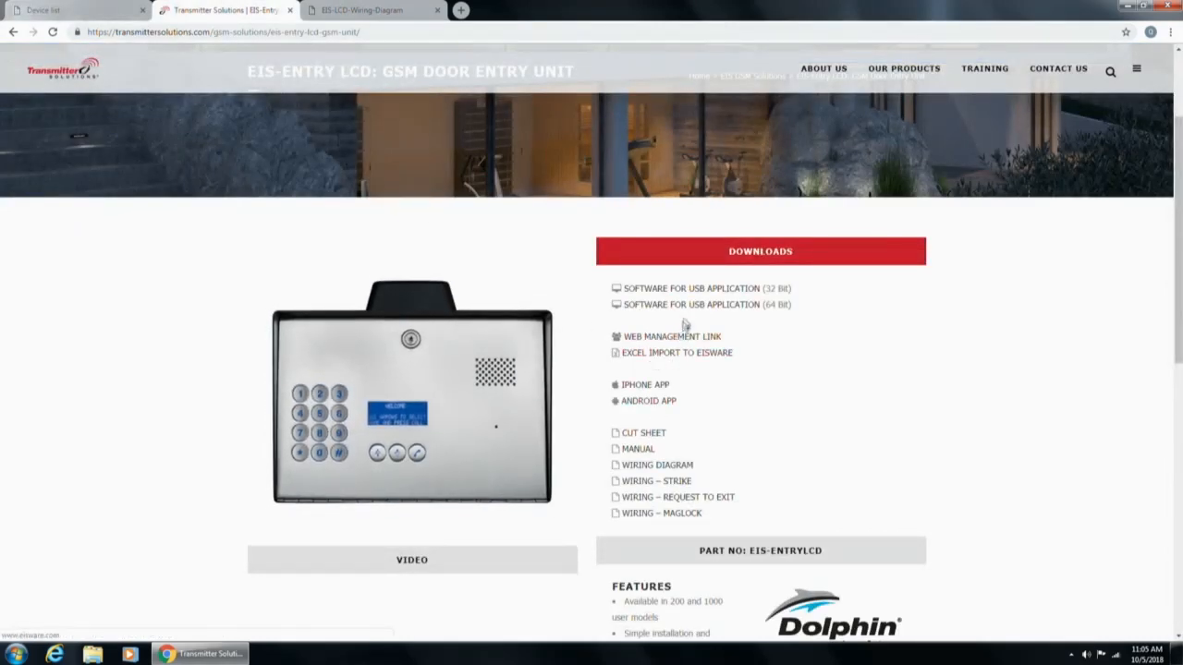
{"action": "scroll", "coordinate": [708, 427], "scroll_direction": "down", "scroll_amount": 1}
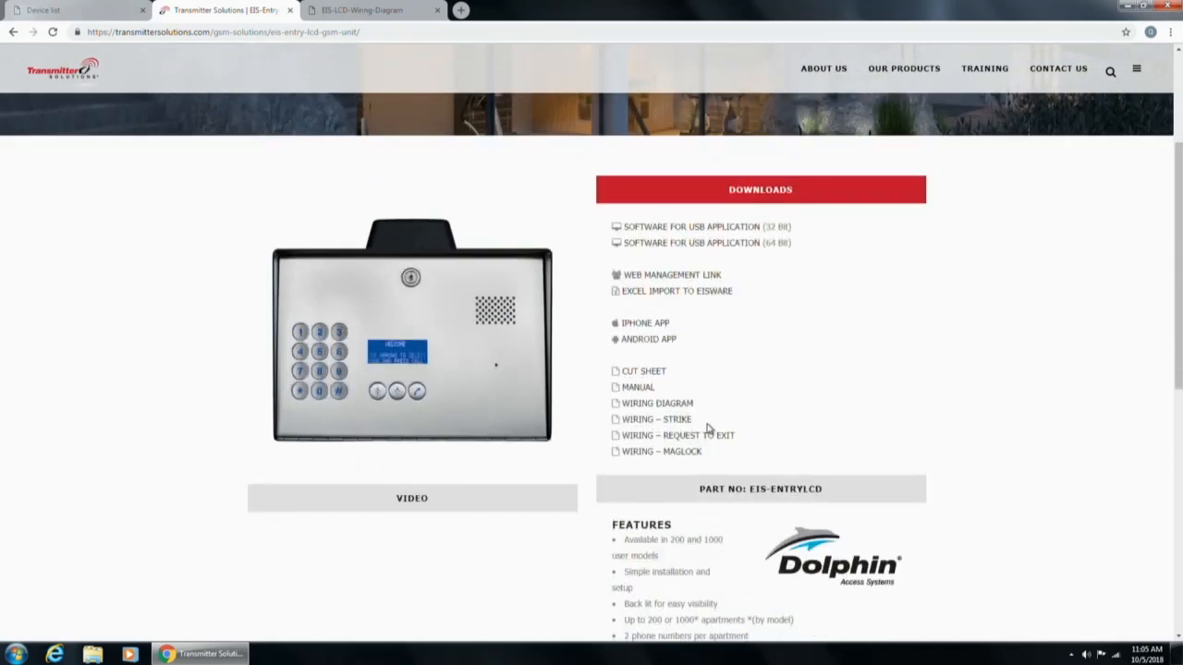
{"action": "left_click", "coordinate": [647, 292]}
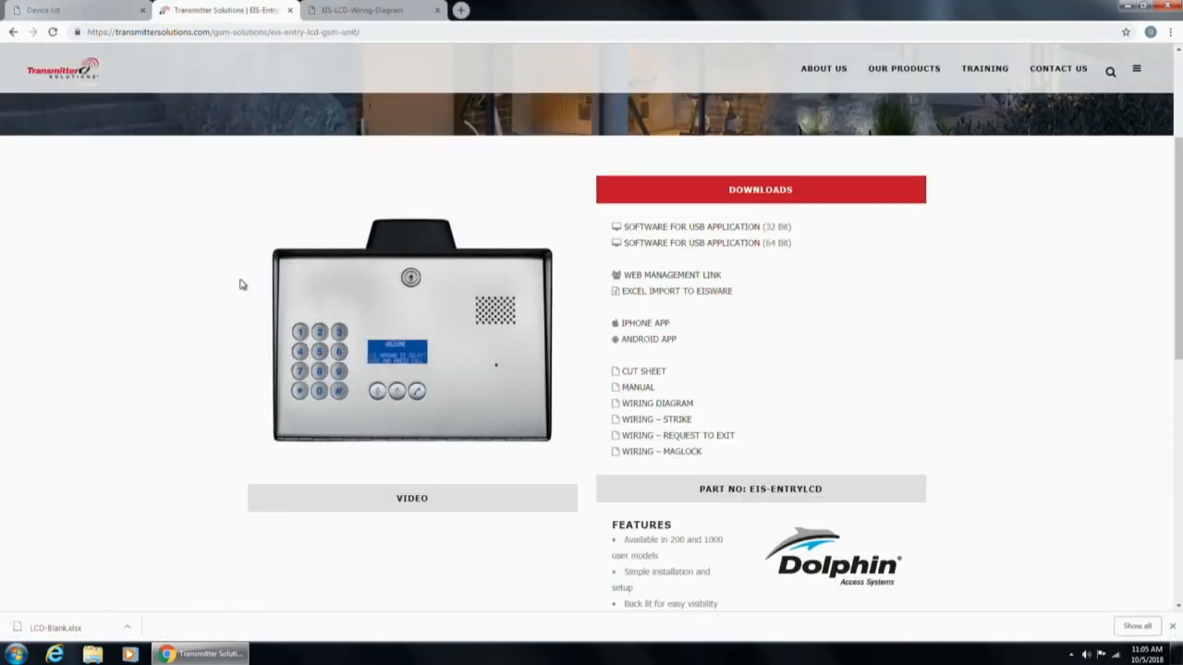
{"action": "left_click", "coordinate": [67, 634]}
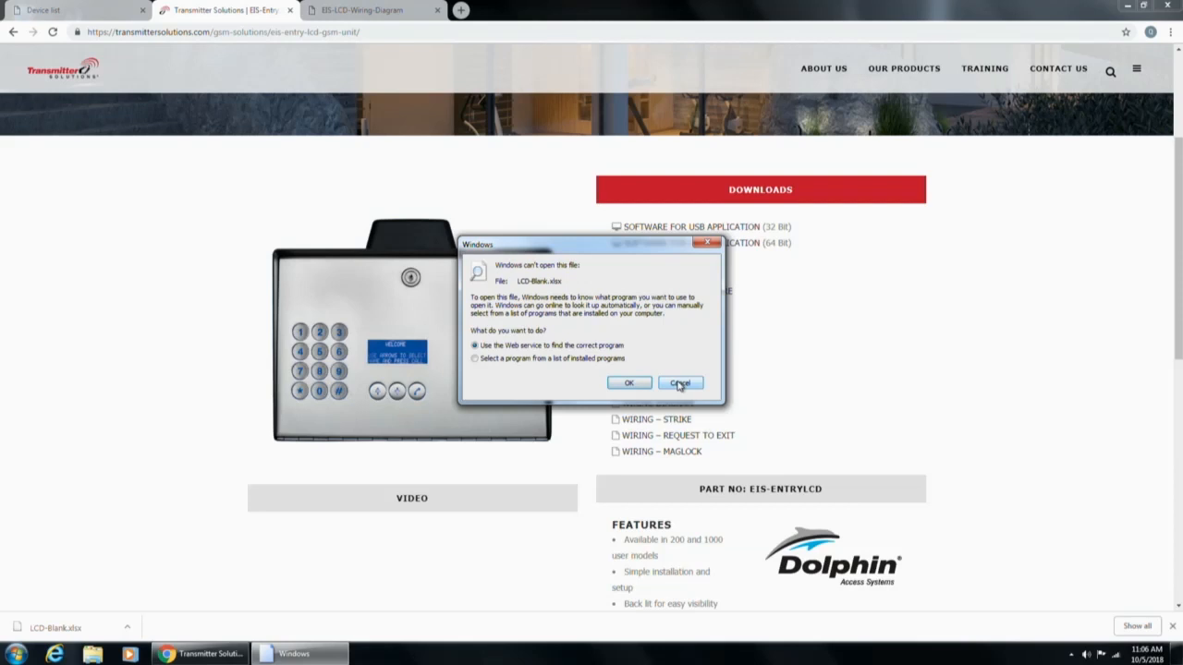
{"action": "left_click", "coordinate": [680, 384]}
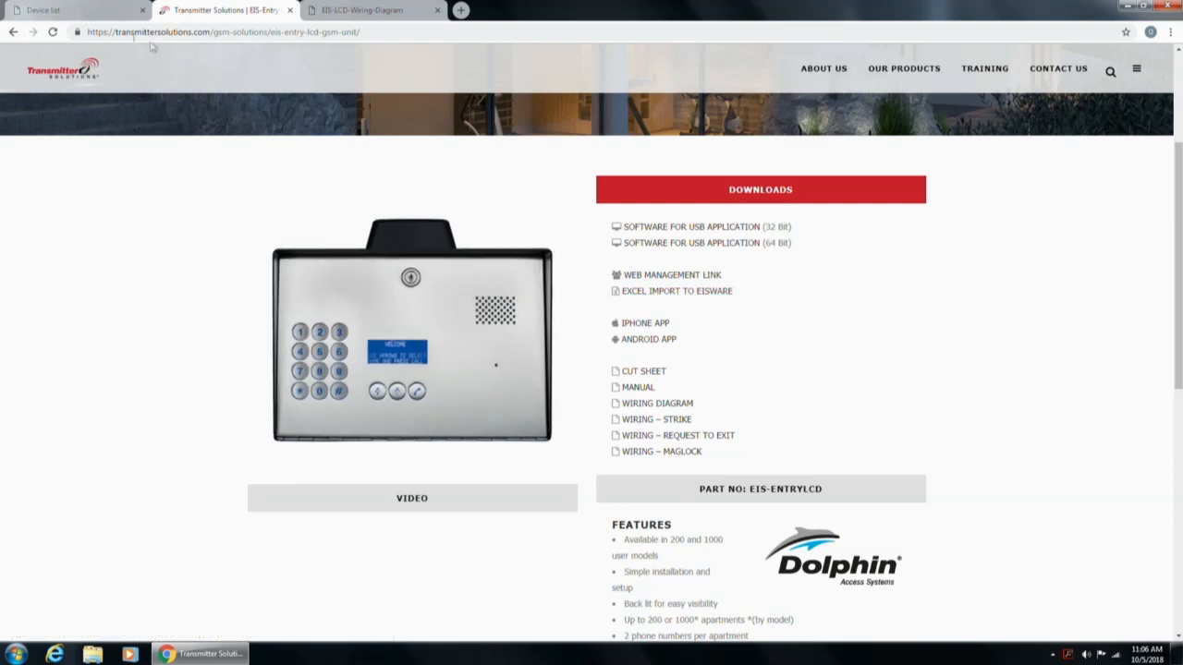
Check the My team members and roles in EIS Ware, then go back to the Devices list.
{"action": "left_click", "coordinate": [66, 21]}
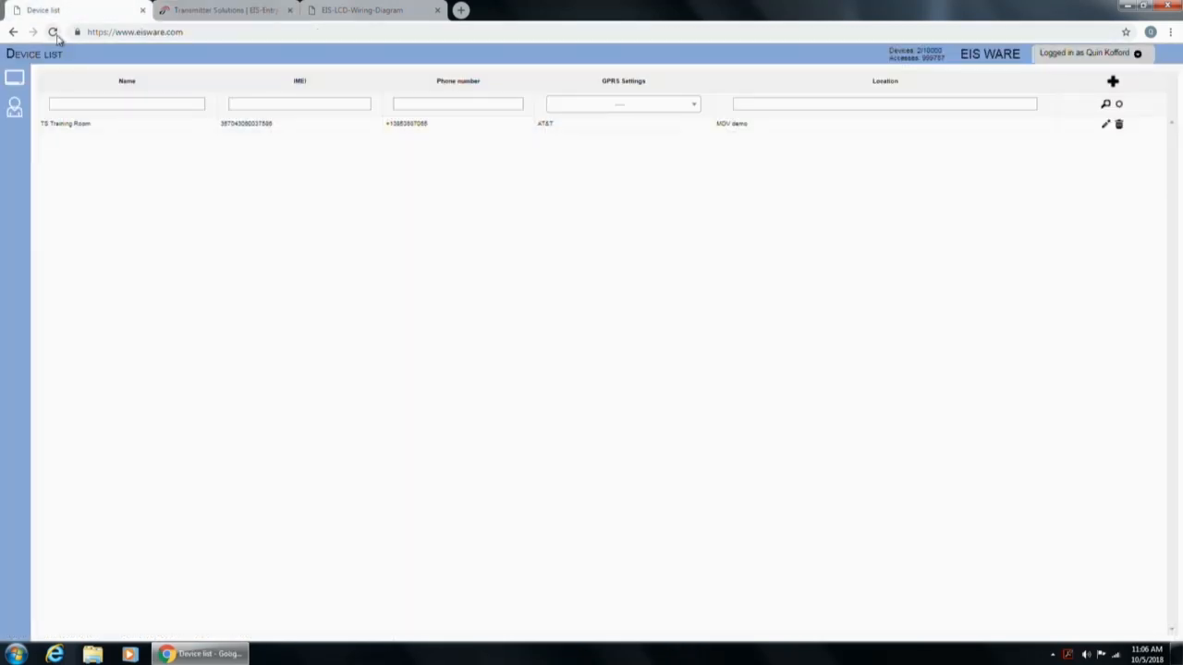
{"action": "left_click", "coordinate": [14, 112]}
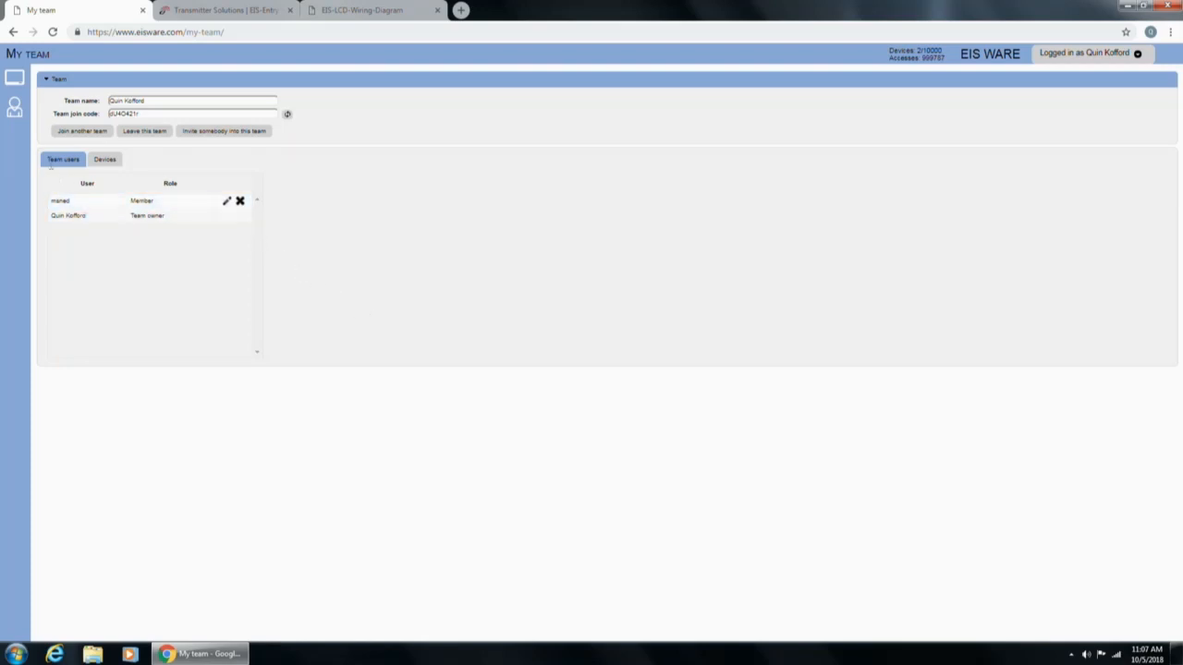
{"action": "left_click", "coordinate": [11, 78]}
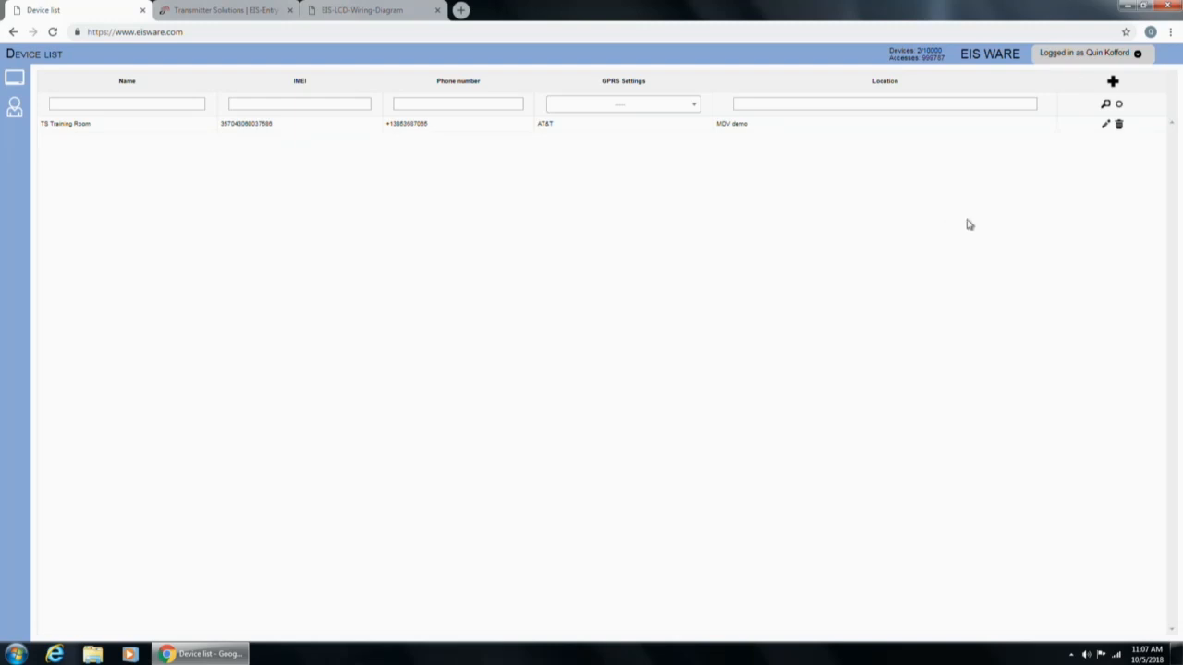
Add a new device row named 'test Training', then glance back at the EIS-Entry LCD product page.
{"action": "left_click", "coordinate": [1114, 83]}
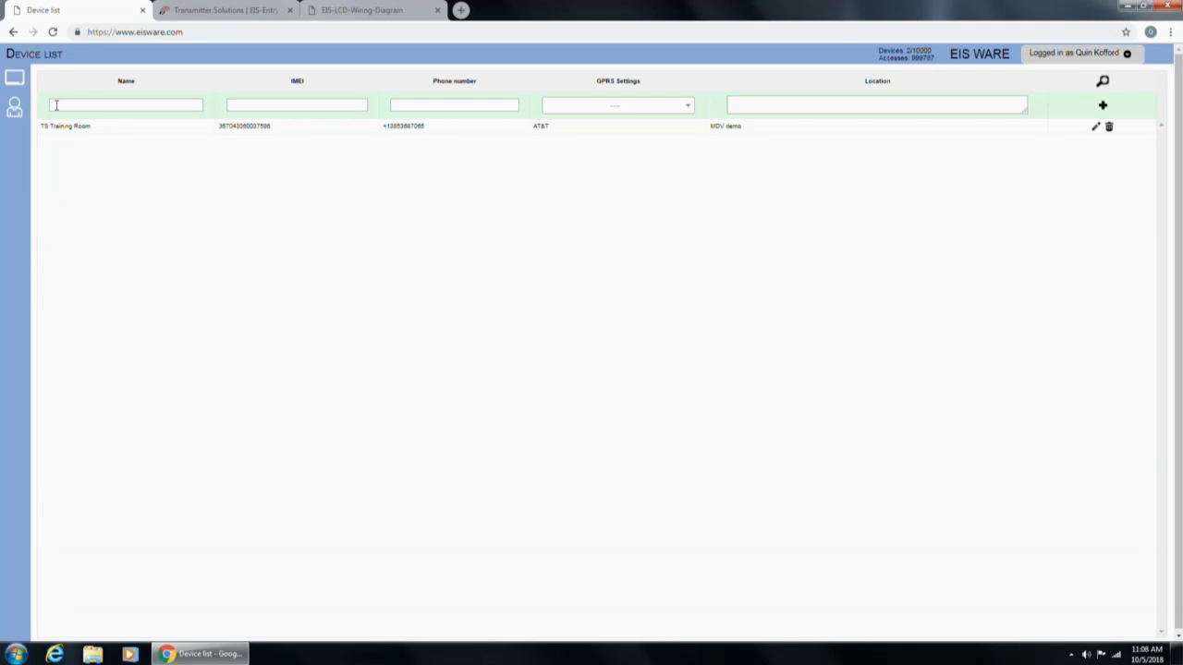
{"action": "left_click", "coordinate": [56, 105]}
{"action": "type", "text": "test Training"}
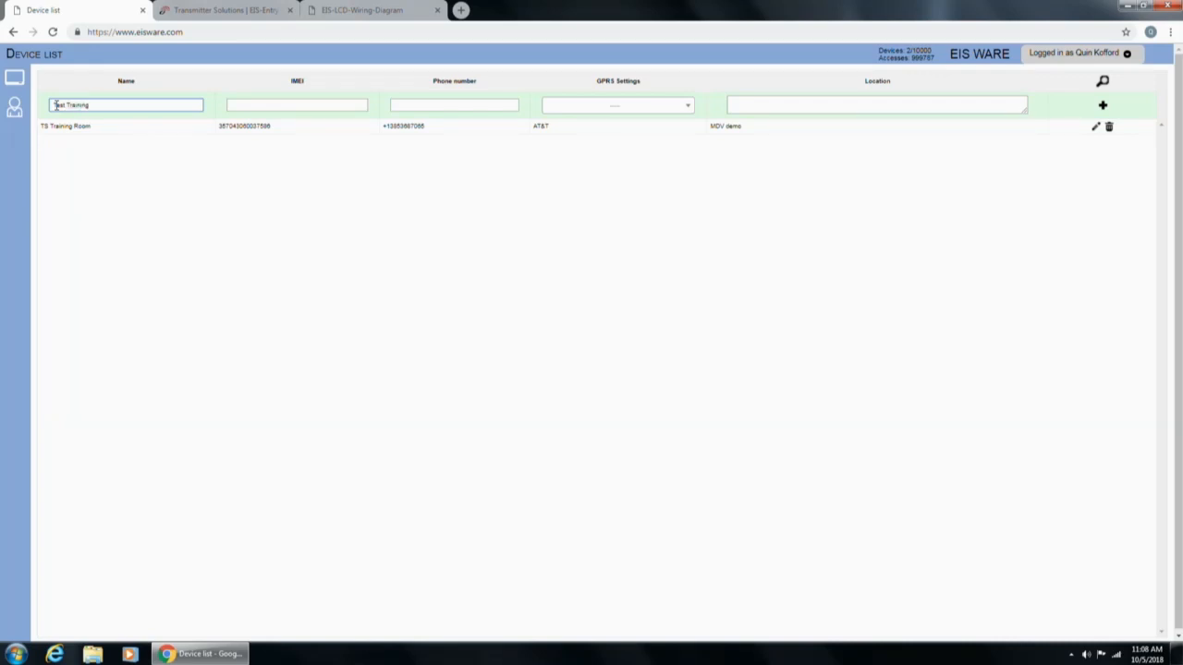
{"action": "left_click", "coordinate": [276, 107]}
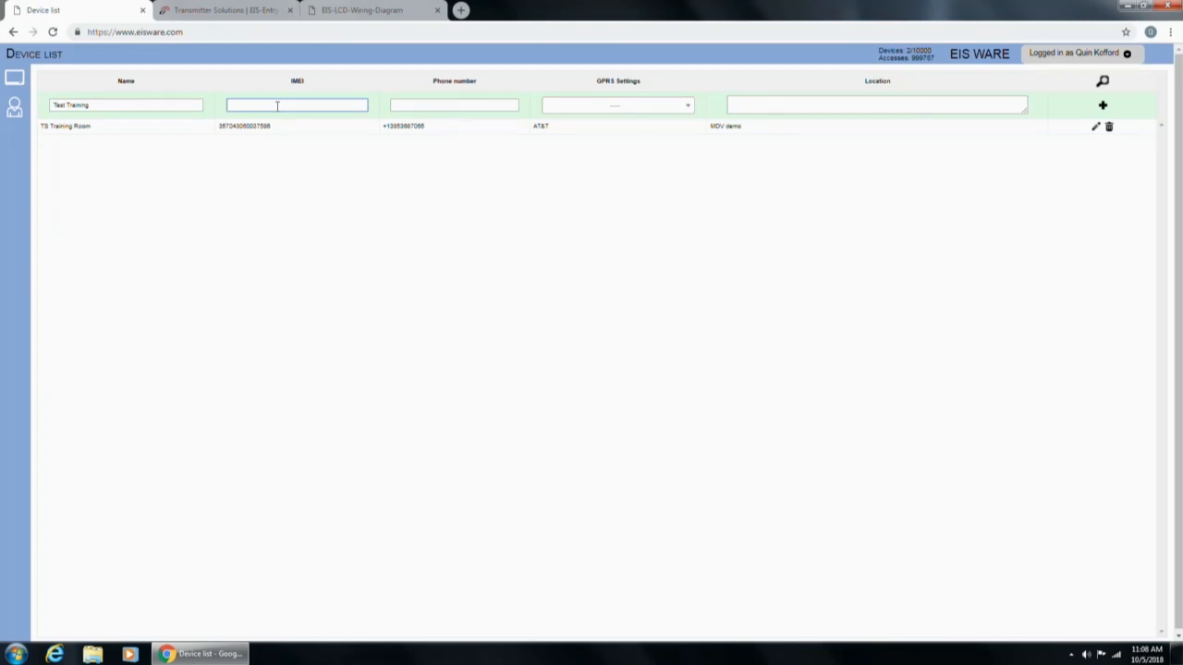
{"action": "left_click", "coordinate": [222, 10]}
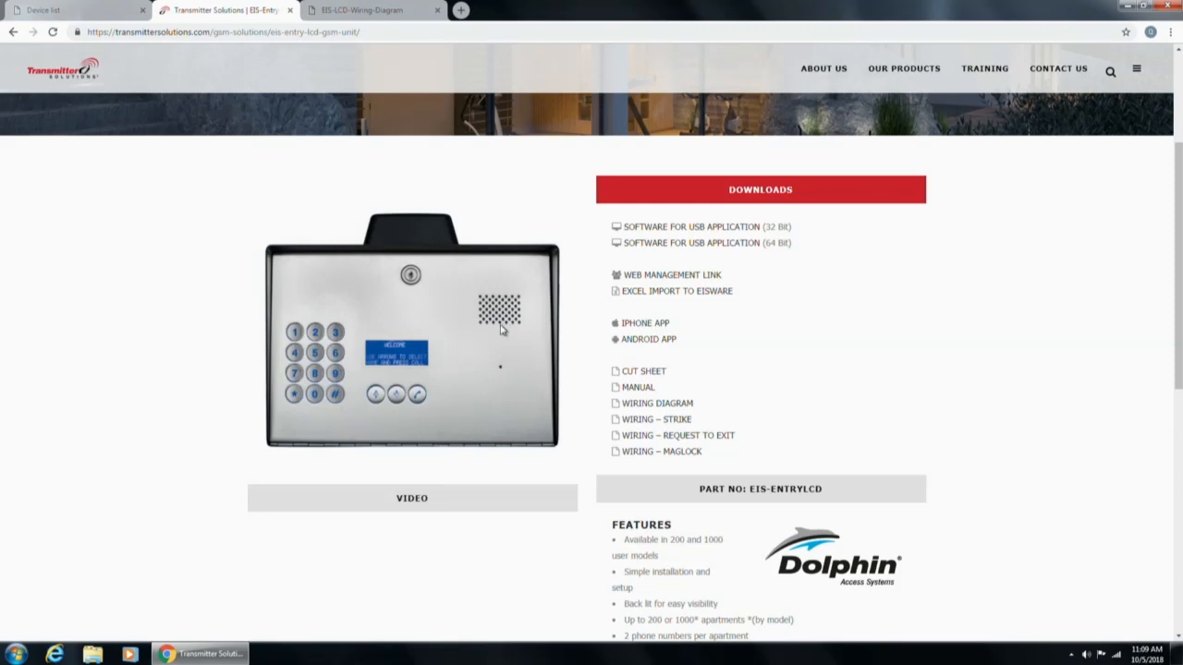
Return to the EIS WARE device list holding the unfinished Test Training row.
{"action": "left_click", "coordinate": [51, 11]}
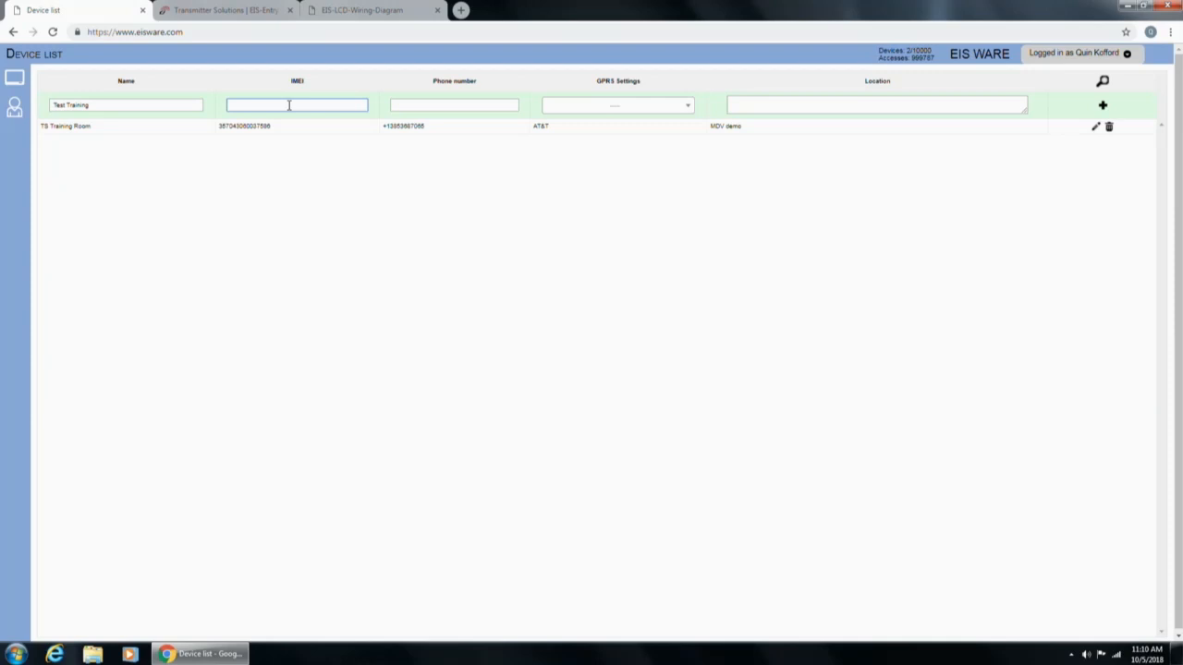
Select the Phone number field of the new Test Training row, skipping the IMEI.
{"action": "left_click", "coordinate": [448, 107]}
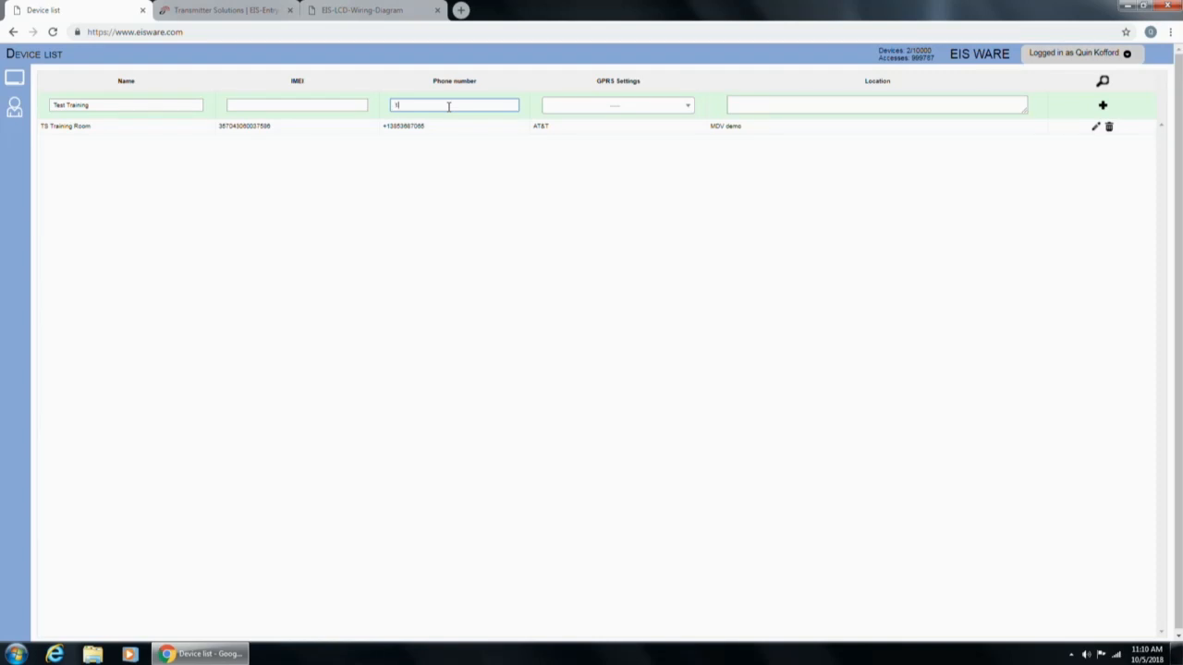
Enter the device's phone number and show the GPRS Settings carrier list.
{"action": "type", "text": "385207644"}
{"action": "left_click", "coordinate": [592, 112]}
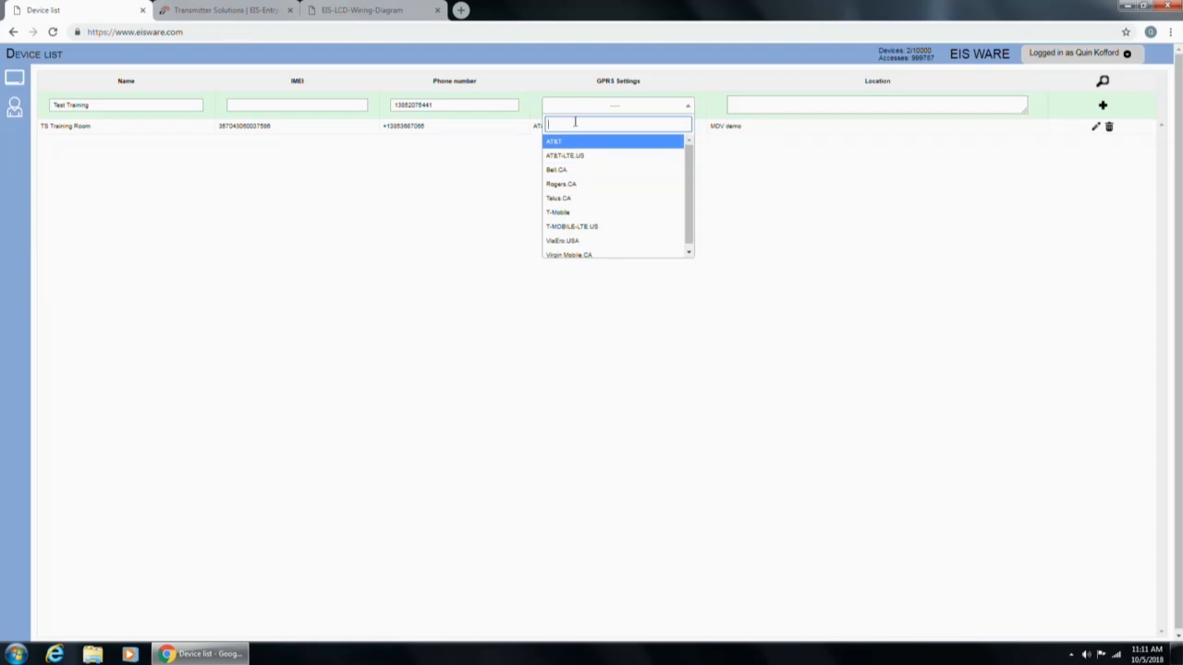
Set the Test Training device's carrier to T-Mobile and its location to 'water tower'.
{"action": "left_click", "coordinate": [573, 213]}
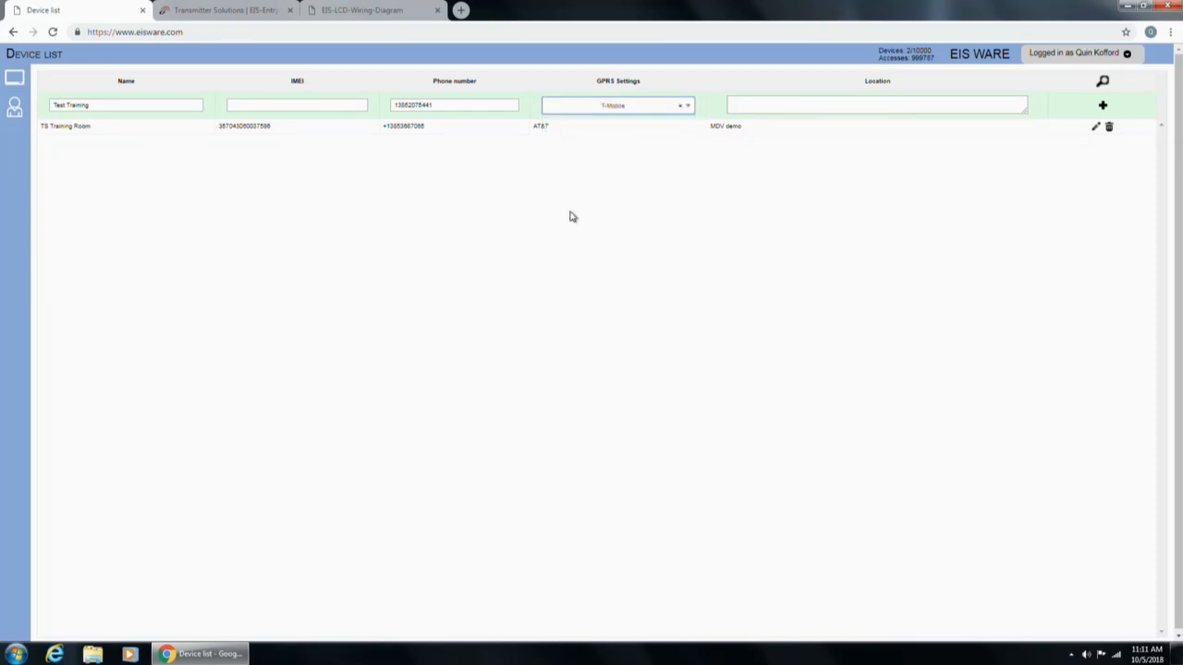
{"action": "left_click", "coordinate": [928, 103]}
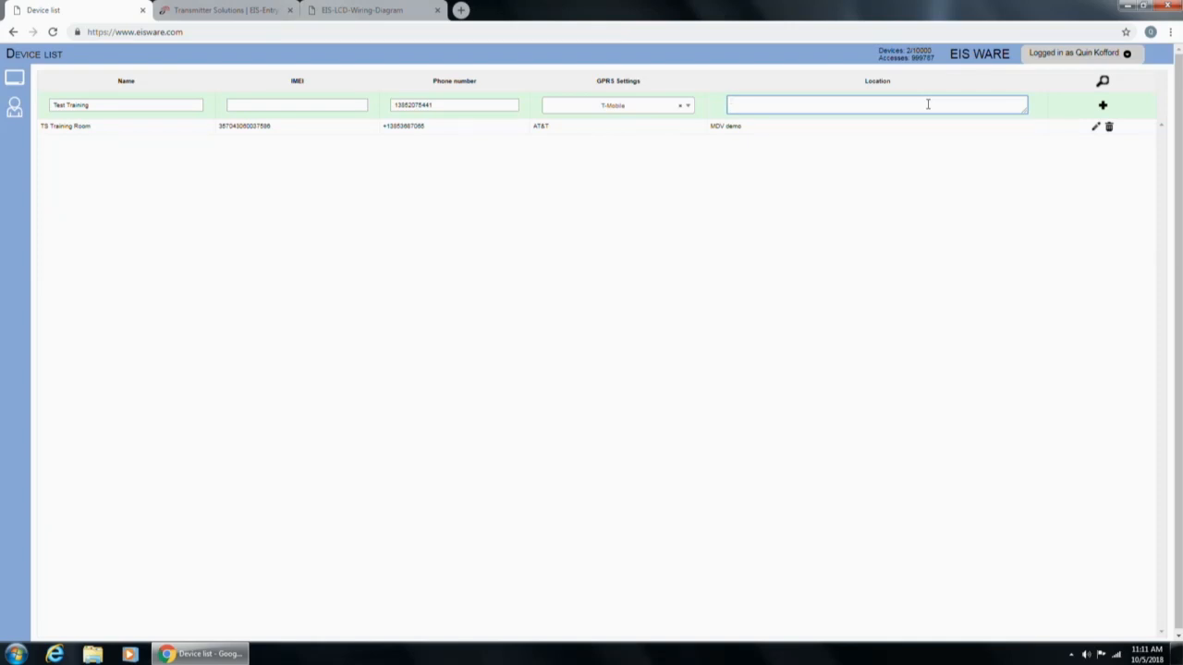
{"action": "type", "text": "123 street anytown usa 12345"}
{"action": "key", "text": "ctrl+a"}
{"action": "type", "text": "water tower"}
Insert Test Training into the device list on T-Mobile at water tower.
{"action": "left_click", "coordinate": [1105, 108]}
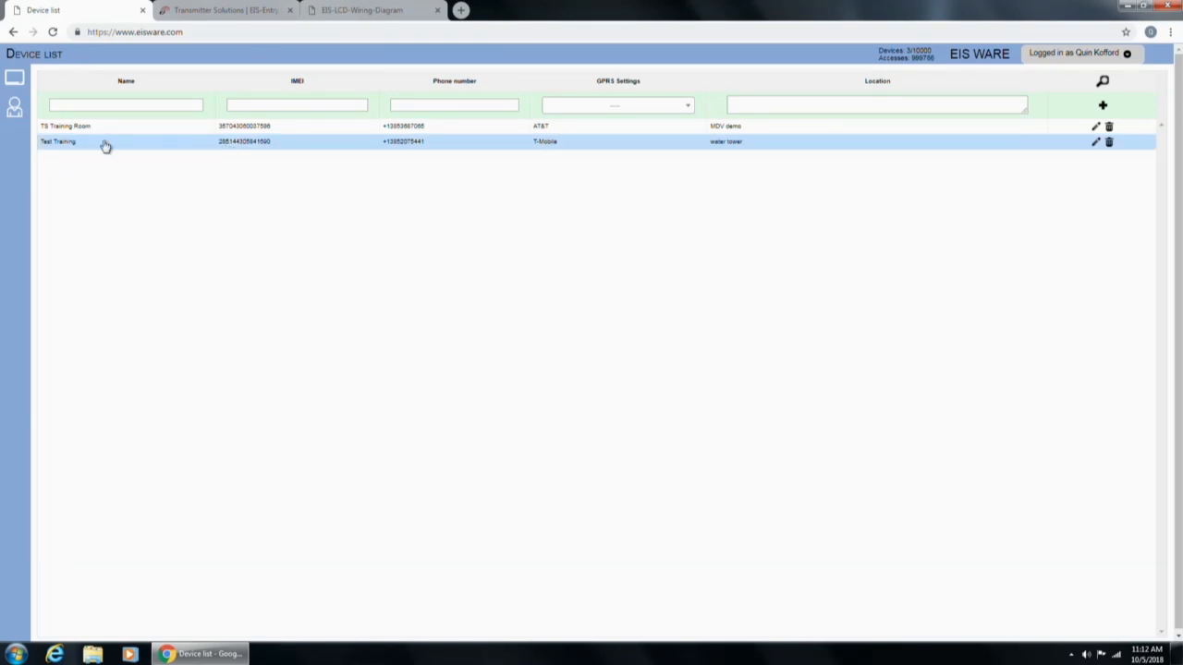
Open Test Training's settings, fix its IMEI mismatch, and keep the APN on T-Mobile.
{"action": "left_click", "coordinate": [159, 152]}
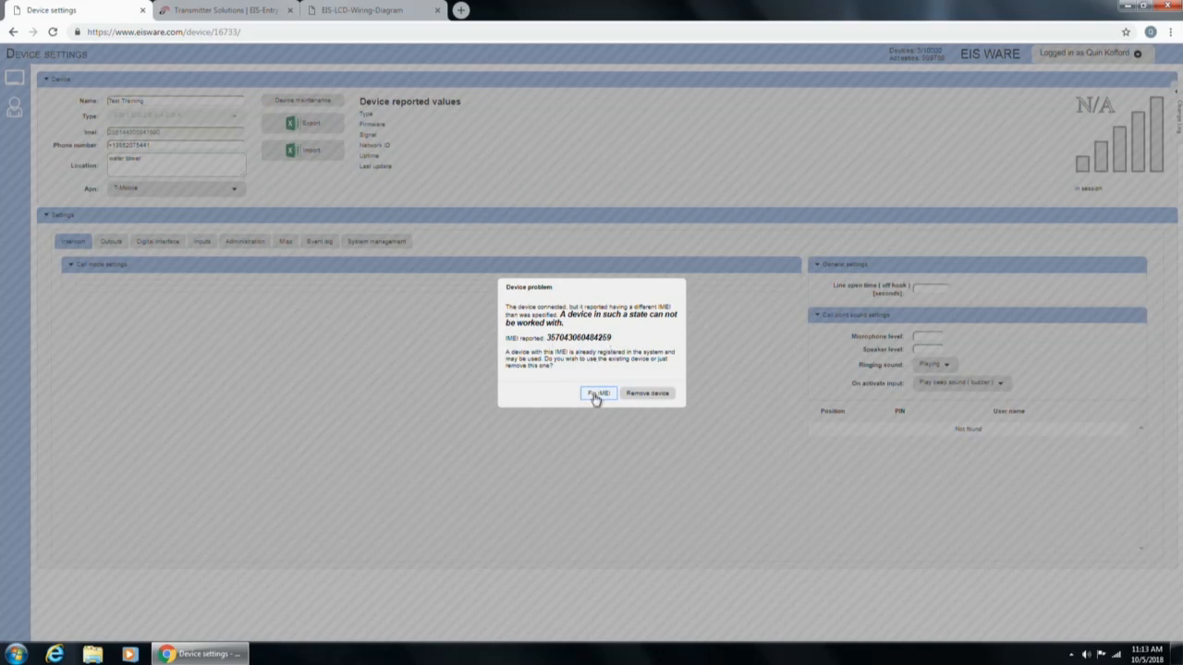
{"action": "left_click", "coordinate": [596, 395]}
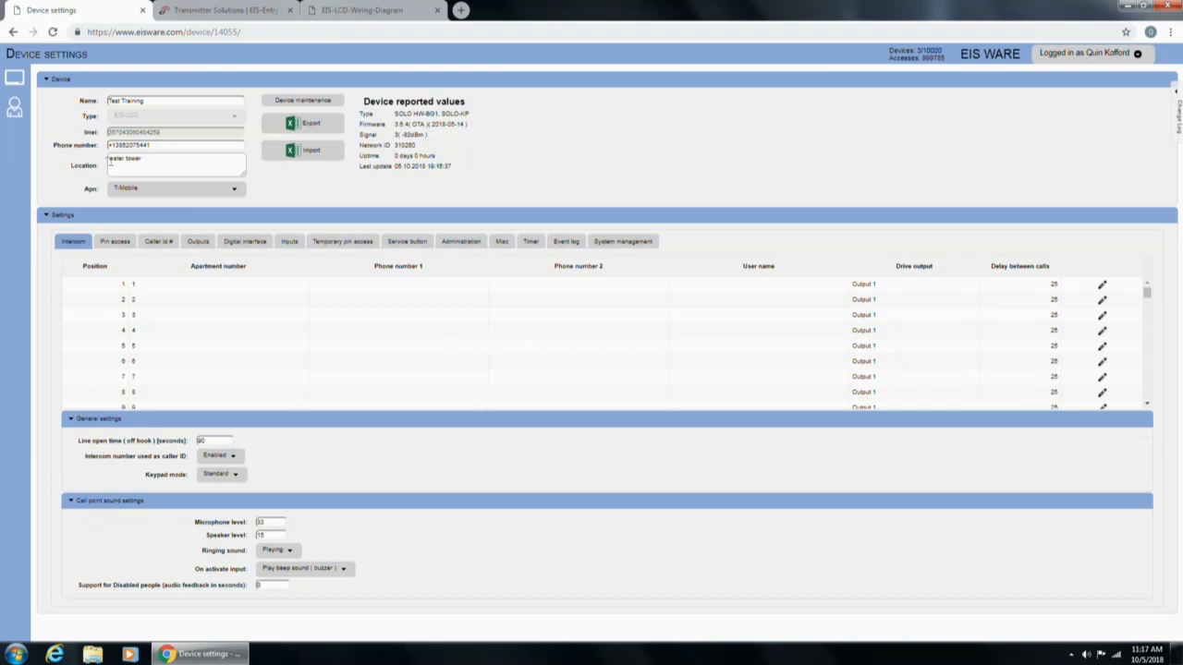
{"action": "left_click", "coordinate": [131, 189]}
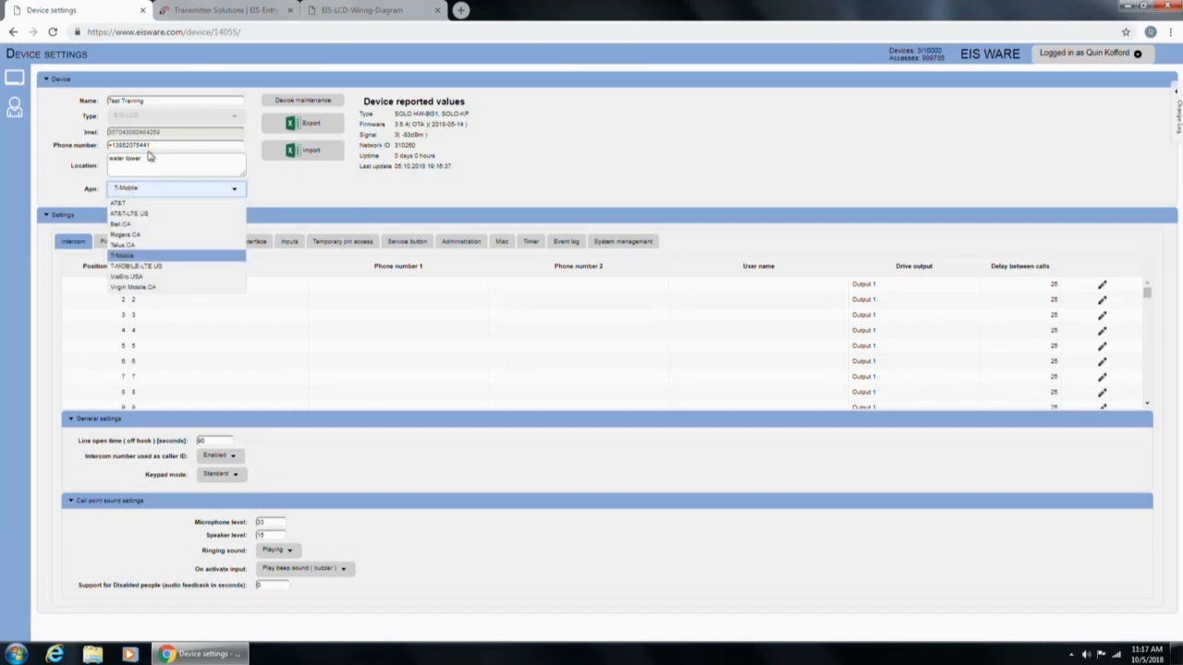
{"action": "left_click", "coordinate": [135, 190]}
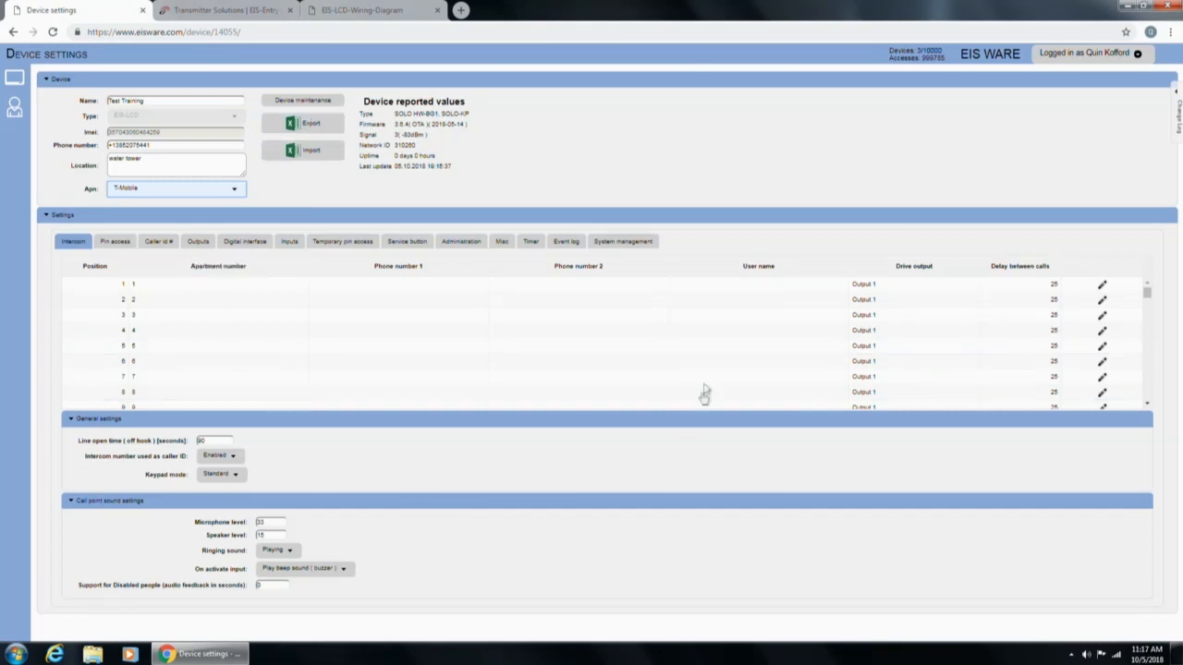
Export Test Training's settings to Test Training.xlsx and dismiss the can't-open-file warning.
{"action": "left_click", "coordinate": [327, 130]}
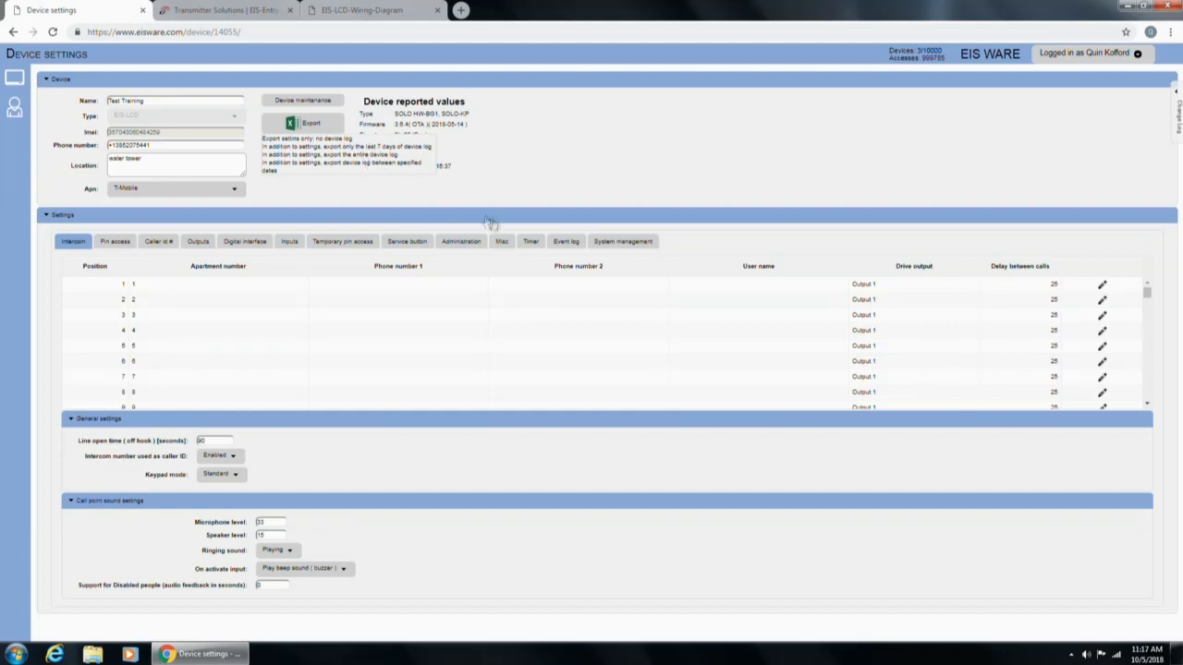
{"action": "left_click", "coordinate": [302, 145]}
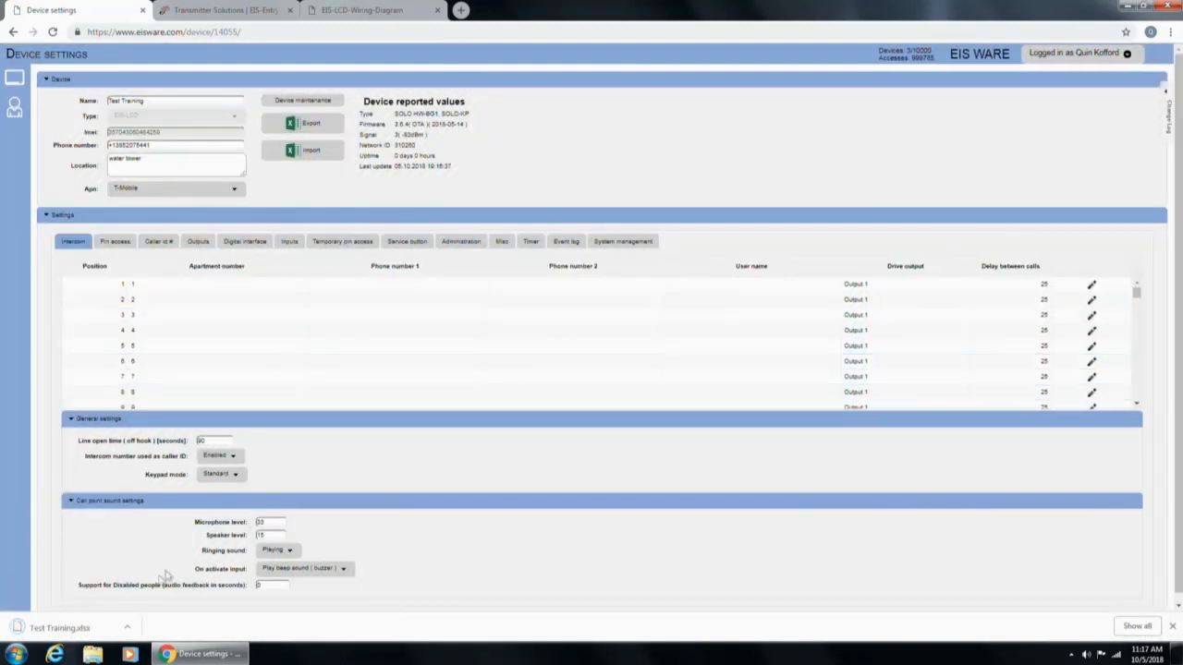
{"action": "left_click", "coordinate": [65, 631]}
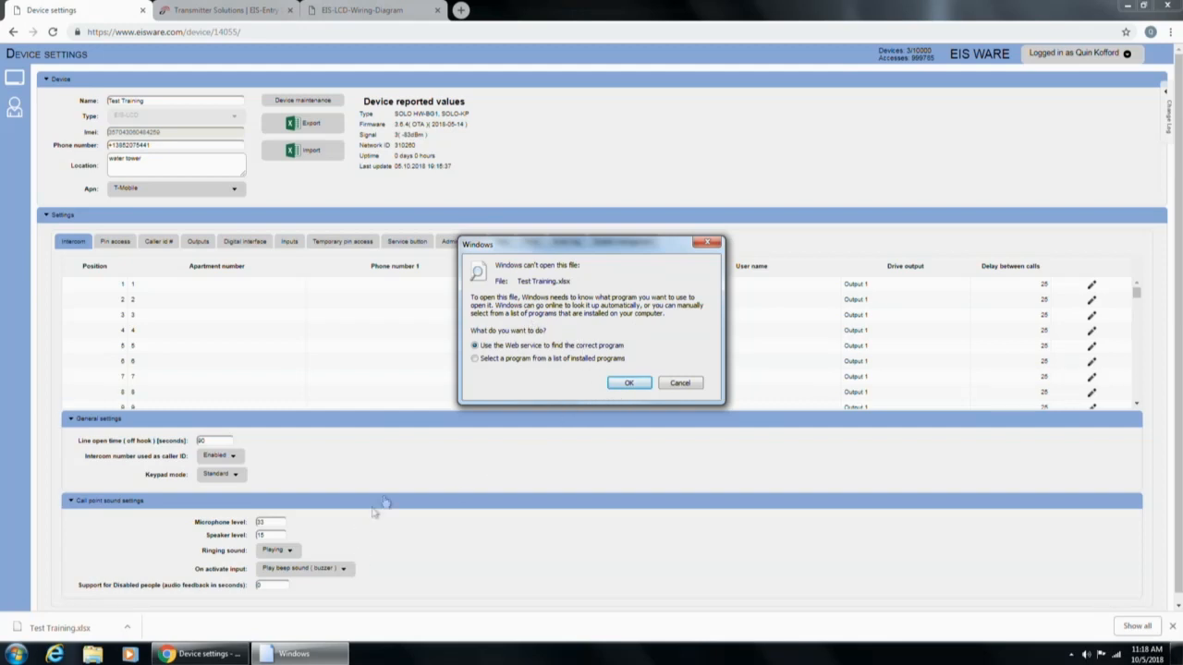
{"action": "left_click", "coordinate": [680, 383]}
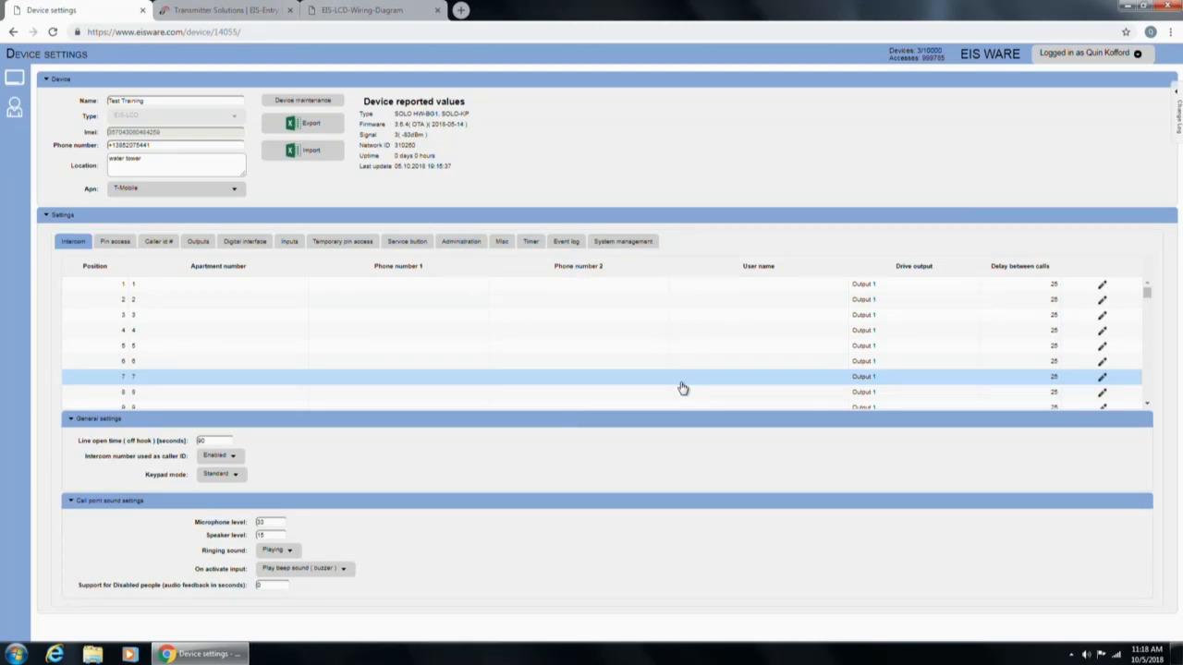
{"action": "left_click", "coordinate": [318, 157]}
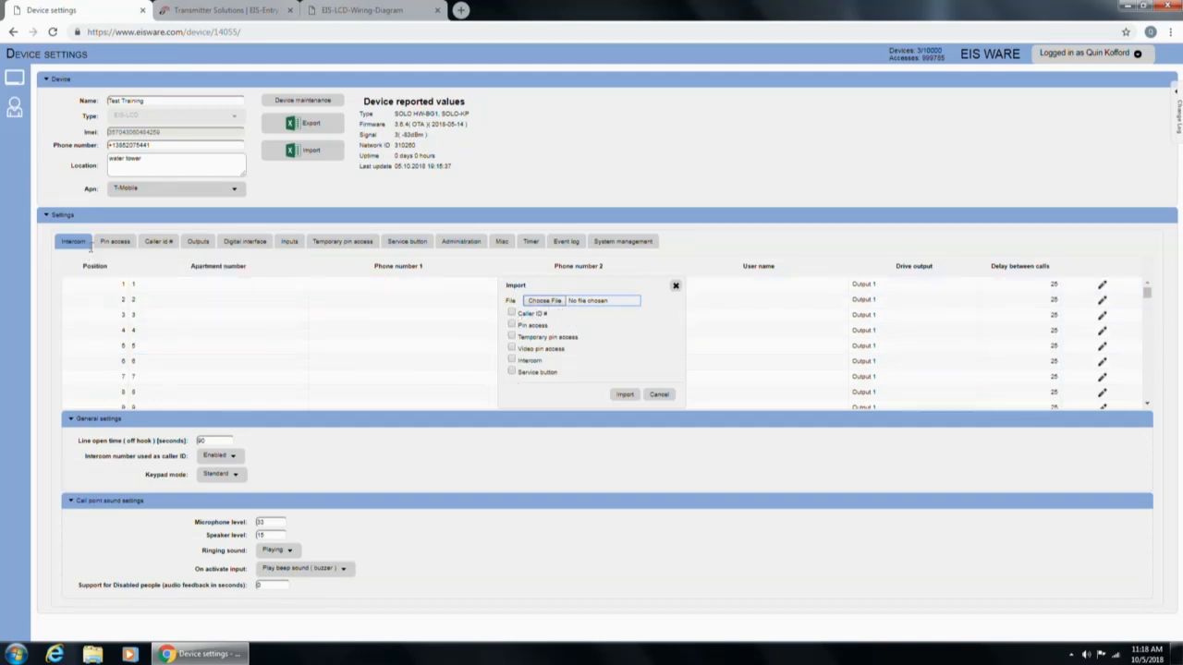
{"action": "left_click", "coordinate": [512, 325]}
{"action": "left_click", "coordinate": [658, 394]}
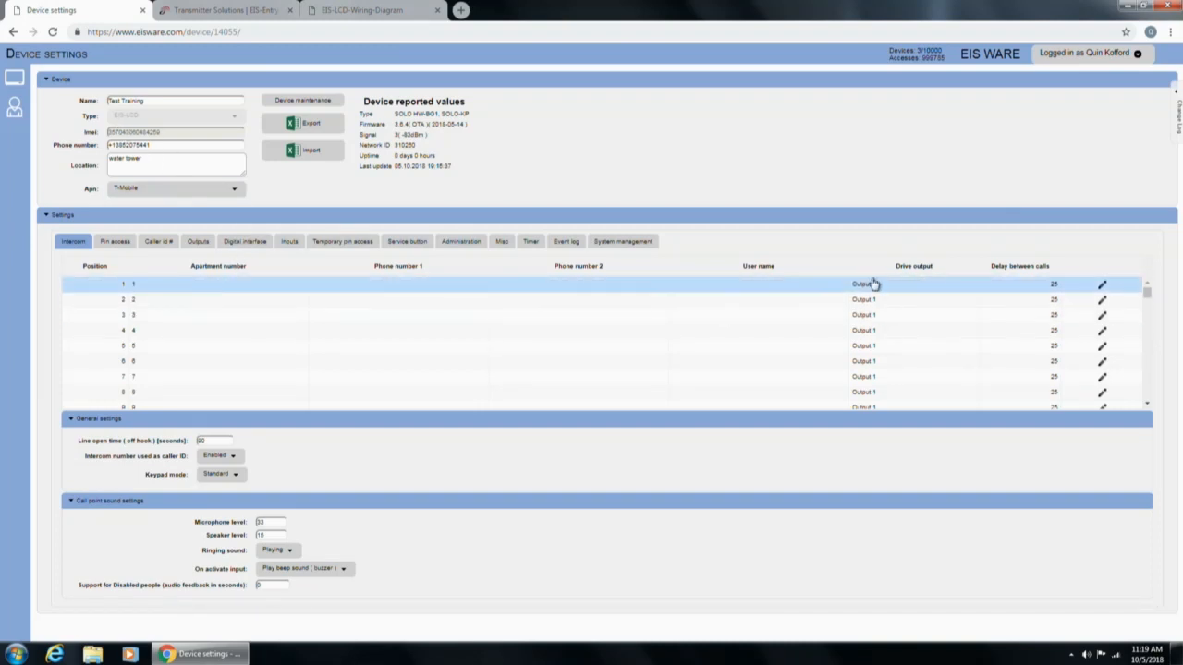
Enter apartment 999 and two phone numbers in intercom position 1, appending many 1s to the user name.
{"action": "double_click", "coordinate": [143, 288]}
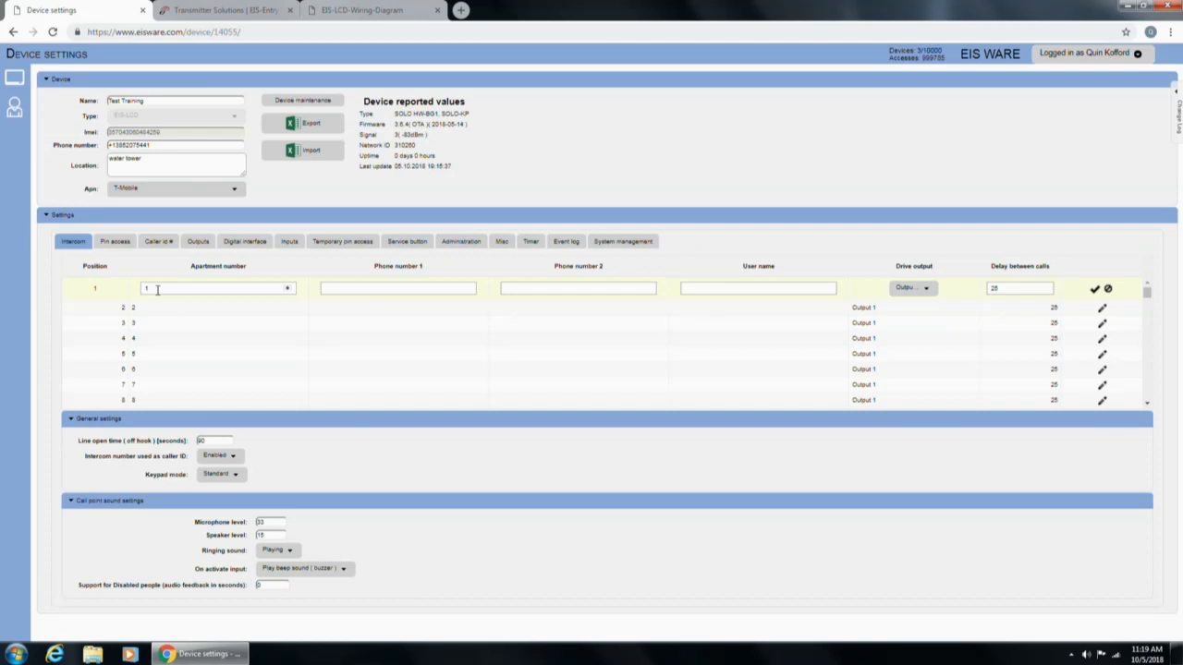
{"action": "left_click", "coordinate": [160, 289]}
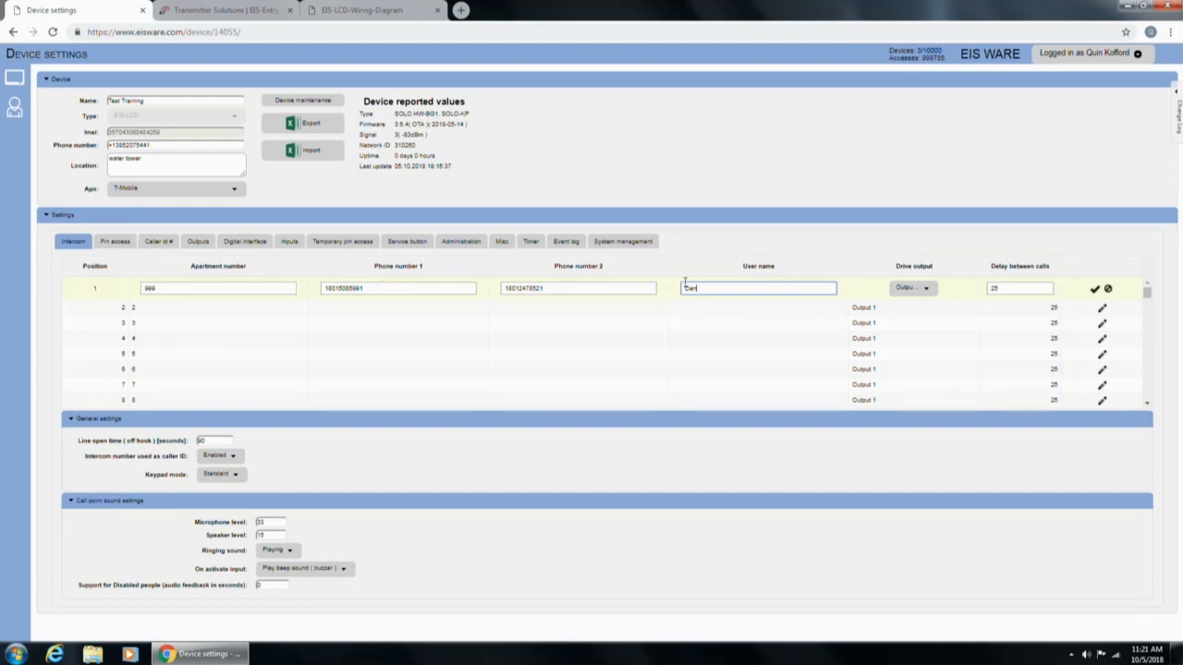
{"action": "left_click", "coordinate": [409, 289]}
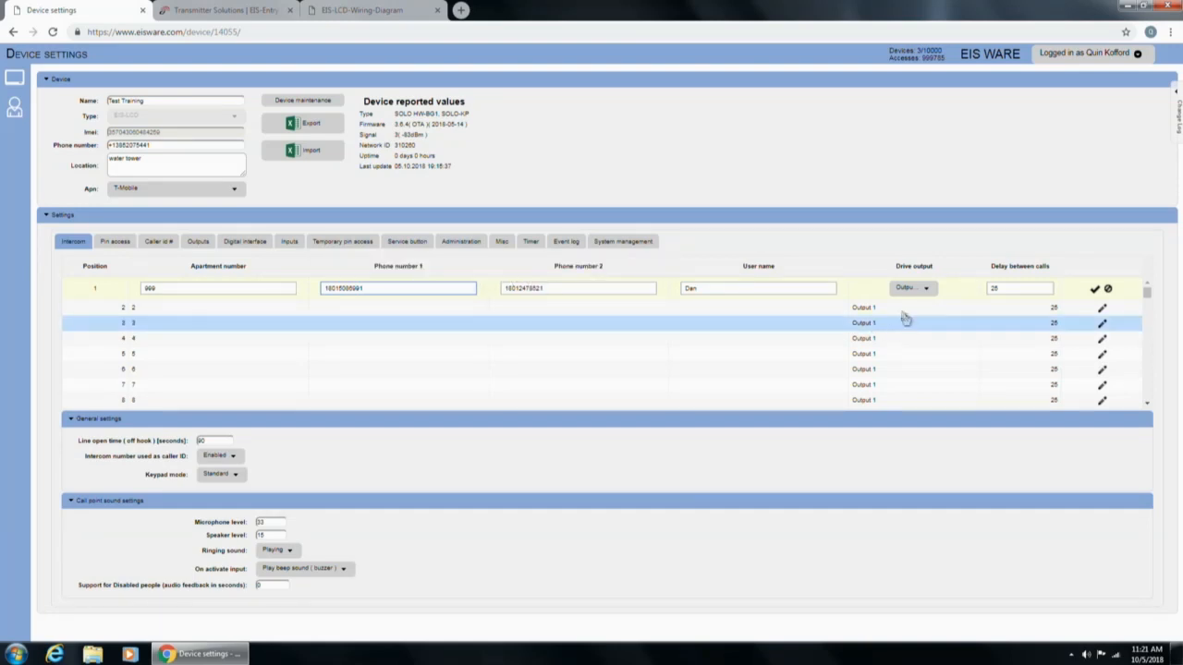
{"action": "left_click", "coordinate": [1015, 290]}
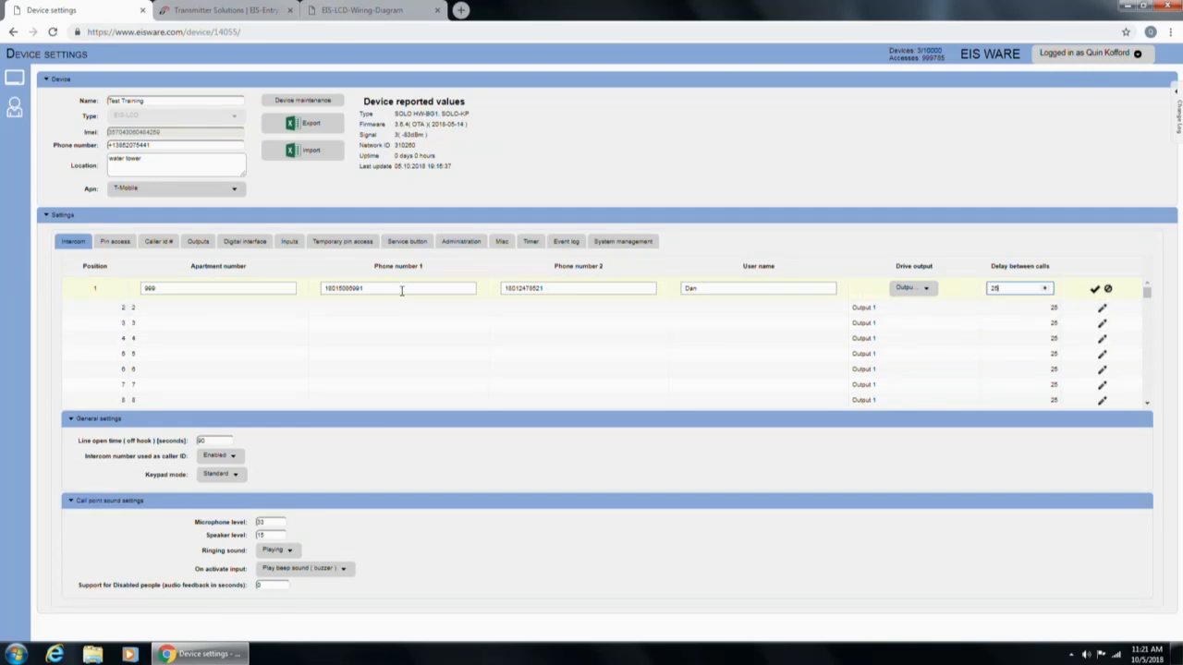
{"action": "left_click", "coordinate": [564, 289]}
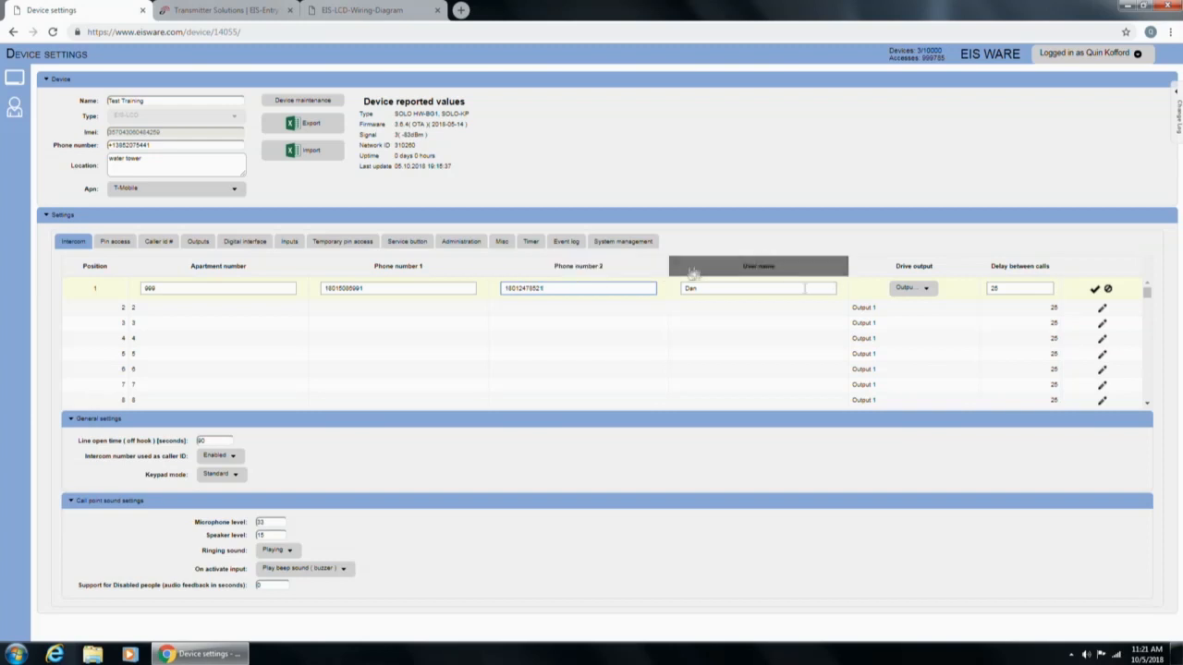
{"action": "left_click", "coordinate": [803, 288]}
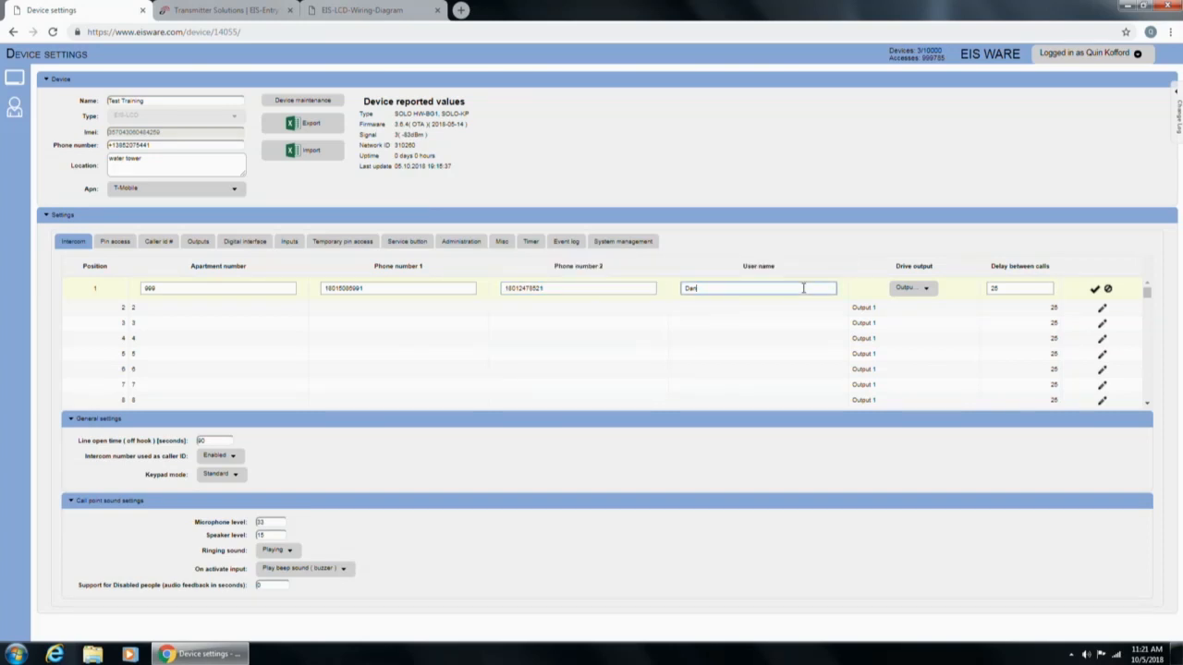
{"action": "type", "text": "111111111111111111111111"}
Replace position 1's rejected overlong user name with A1245.
{"action": "left_click", "coordinate": [1095, 289]}
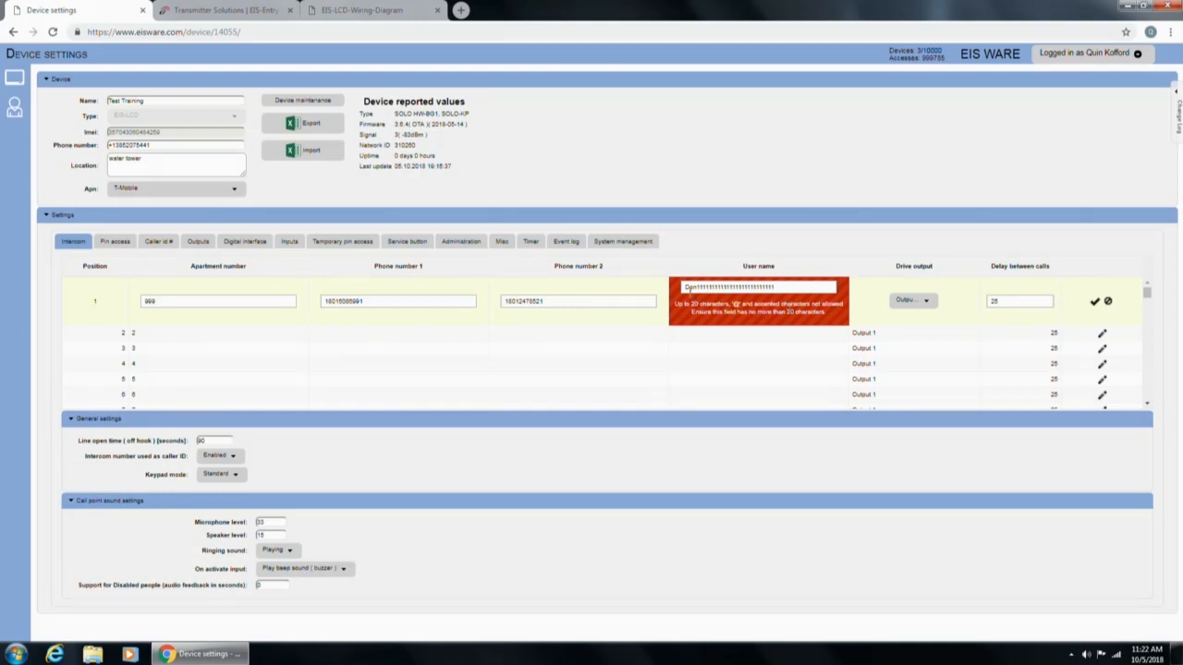
{"action": "left_click_drag", "start_coordinate": [784, 286], "coordinate": [666, 294]}
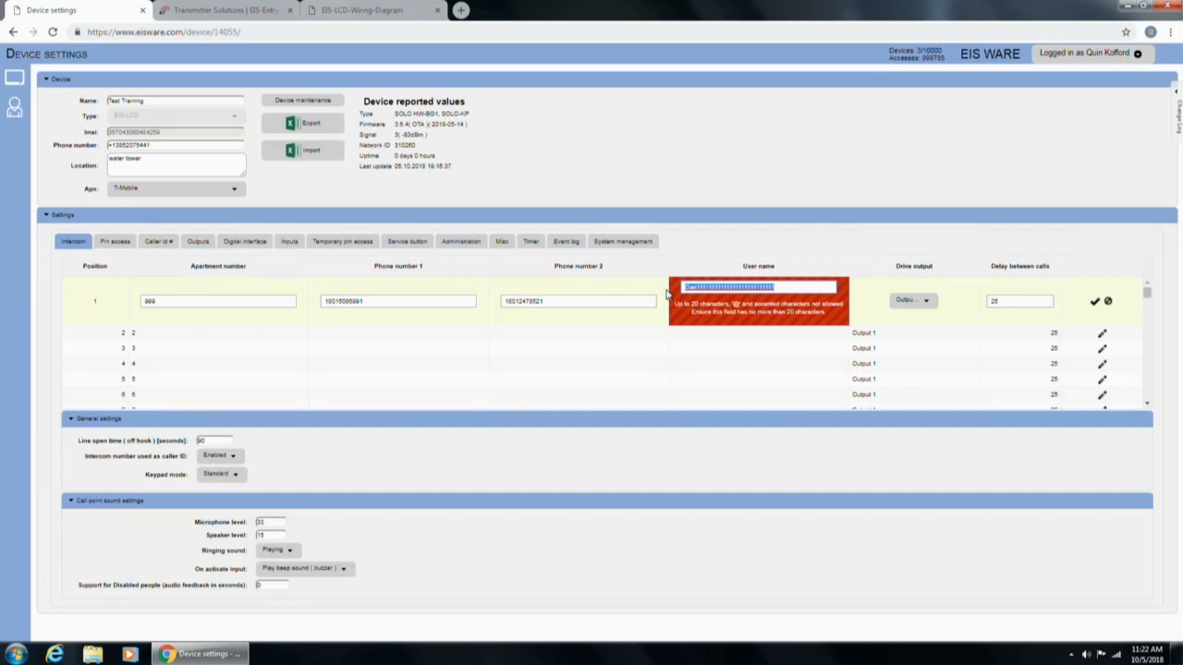
{"action": "key", "text": "BackSpace"}
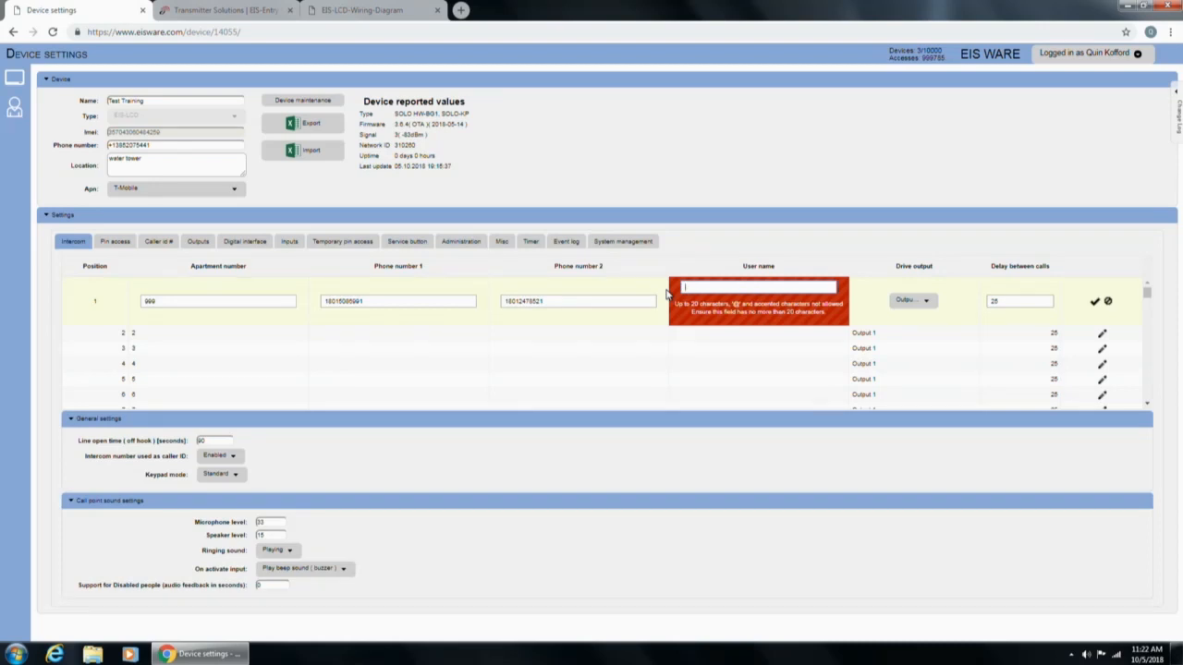
{"action": "type", "text": "A1245"}
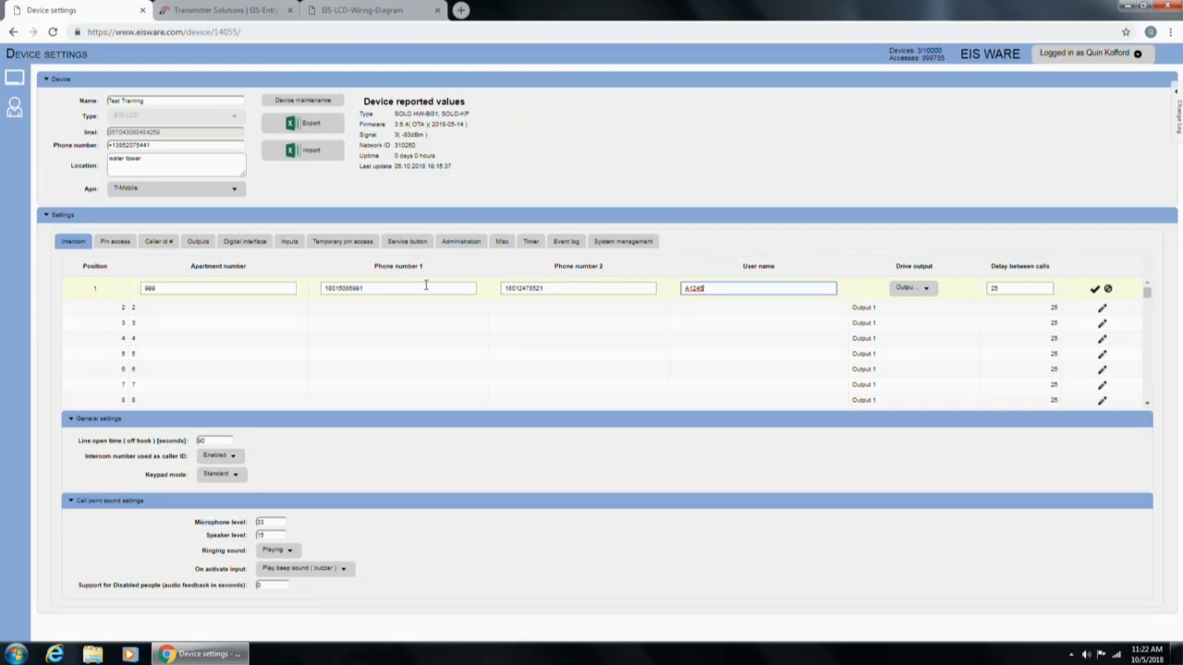
{"action": "left_click", "coordinate": [426, 286]}
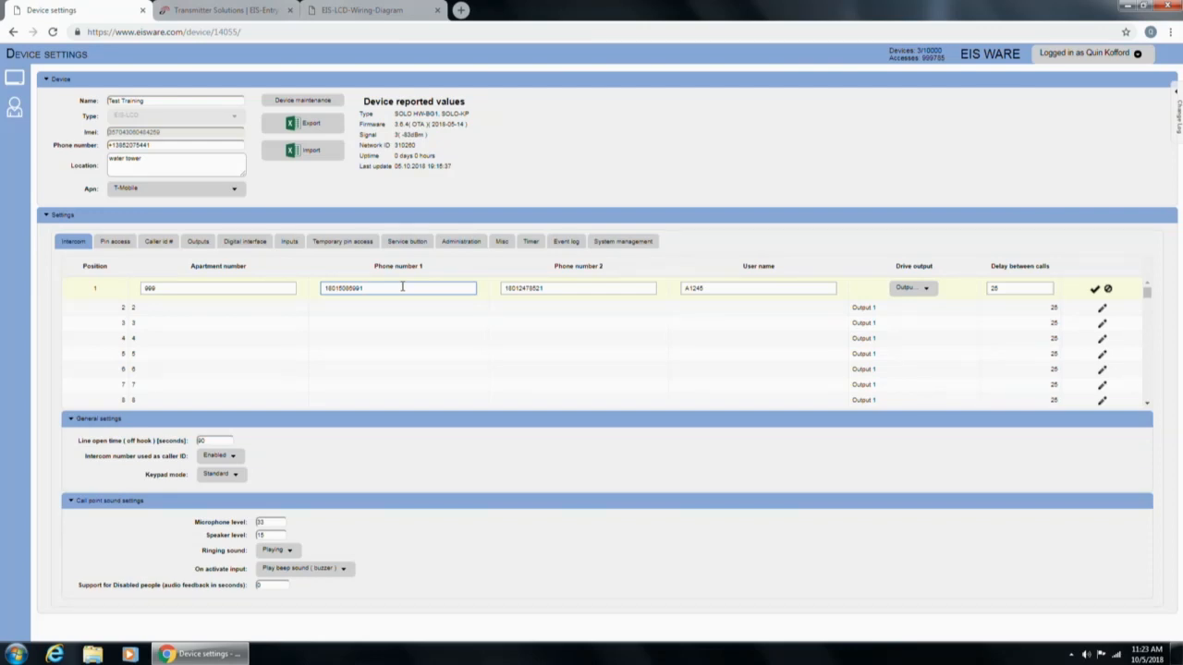
Delete the leading 1 from position 1's first phone number and save the row.
{"action": "left_click", "coordinate": [325, 288]}
{"action": "type", "text": "1"}
{"action": "key", "text": "BackSpace"}
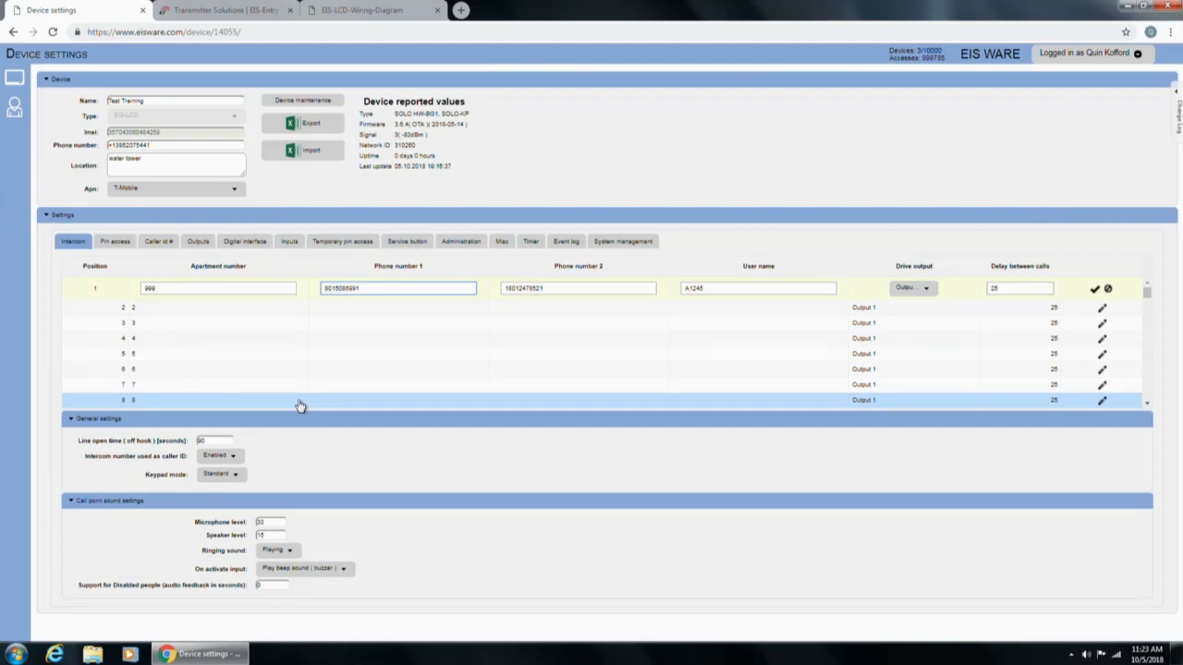
{"action": "type", "text": "1"}
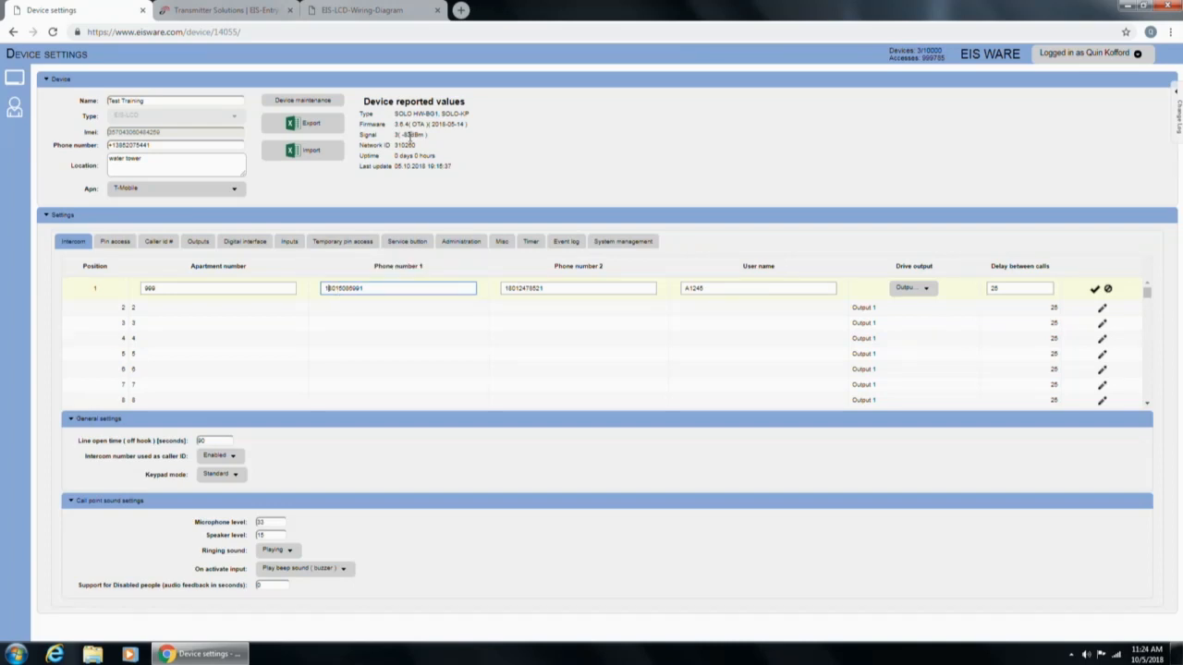
{"action": "key", "text": "BackSpace"}
{"action": "key", "text": "Return"}
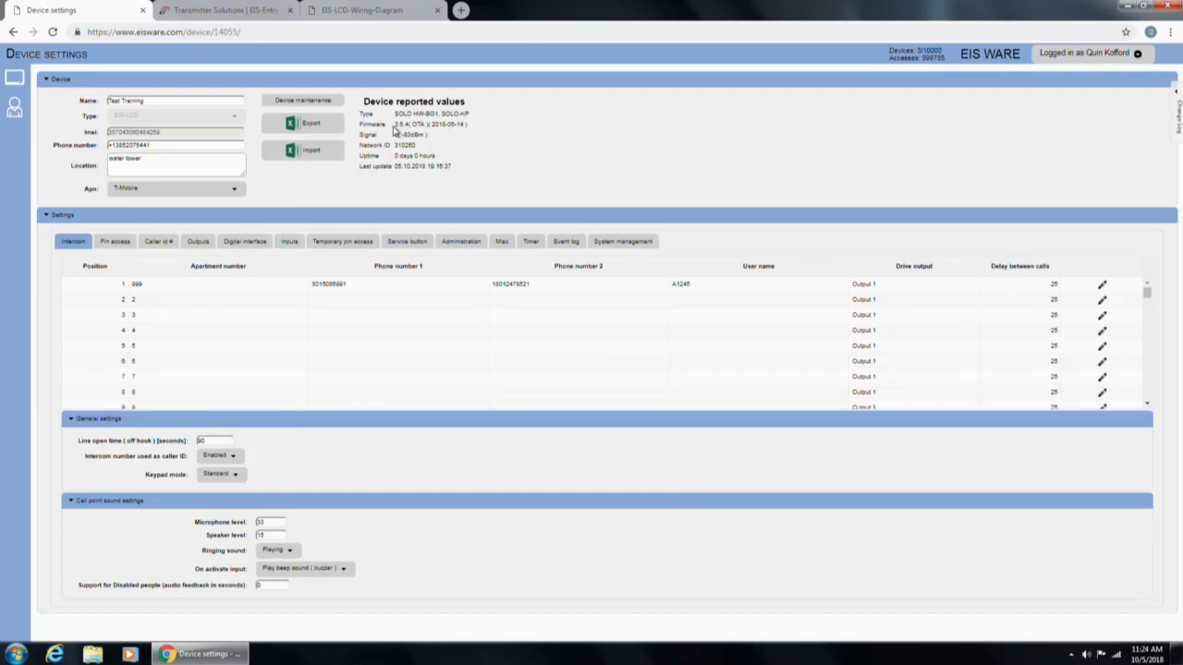
{"action": "left_click", "coordinate": [871, 287]}
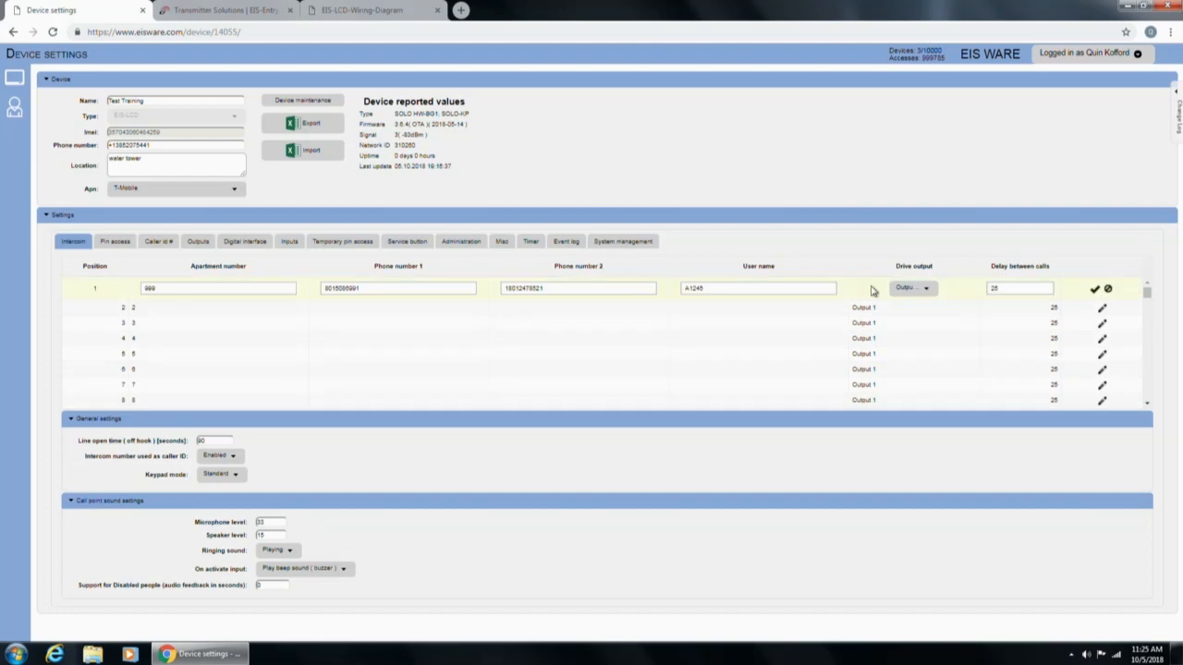
{"action": "left_click", "coordinate": [918, 292]}
{"action": "left_click", "coordinate": [920, 325]}
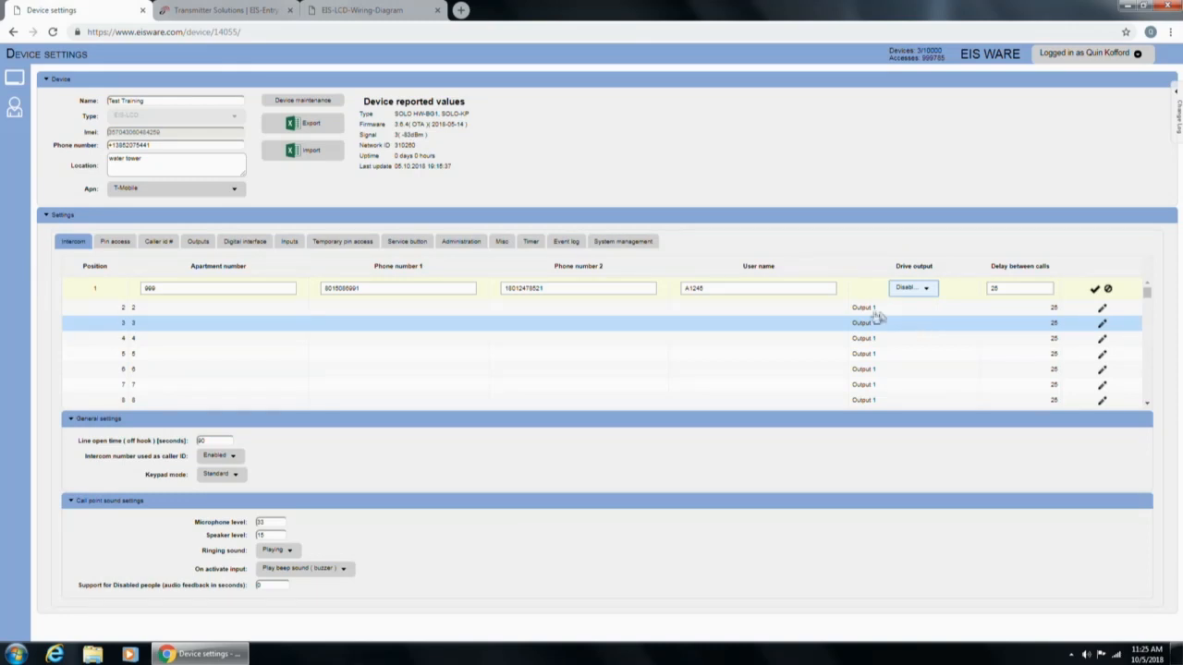
{"action": "double_click", "coordinate": [405, 293]}
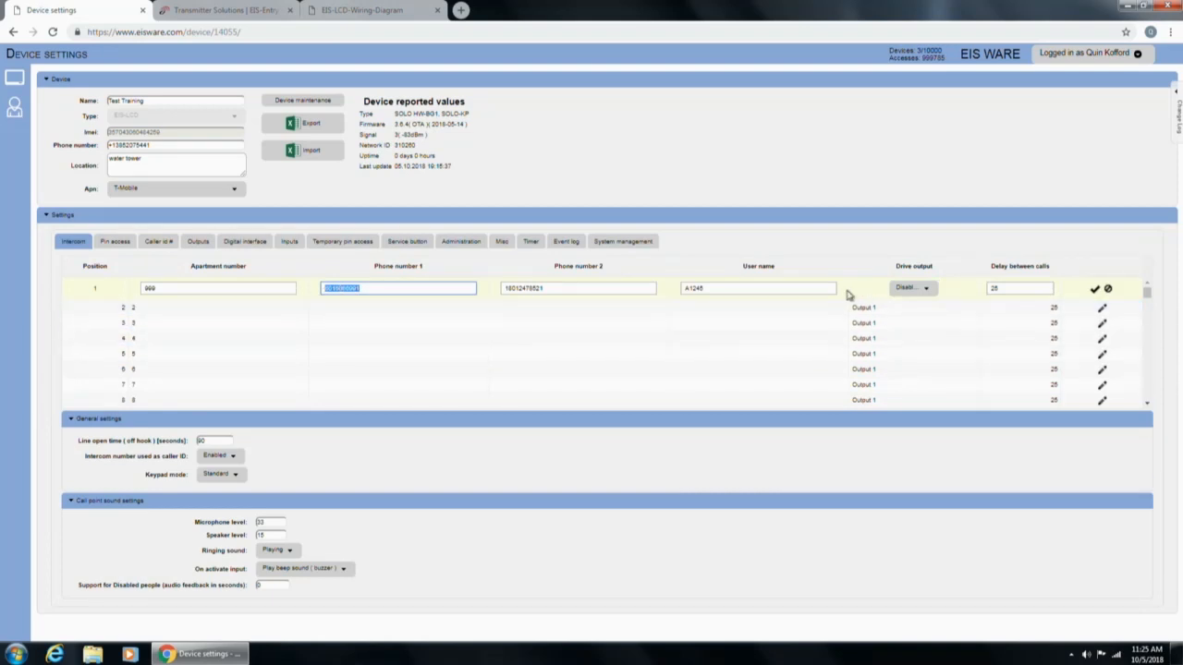
{"action": "left_click", "coordinate": [920, 289]}
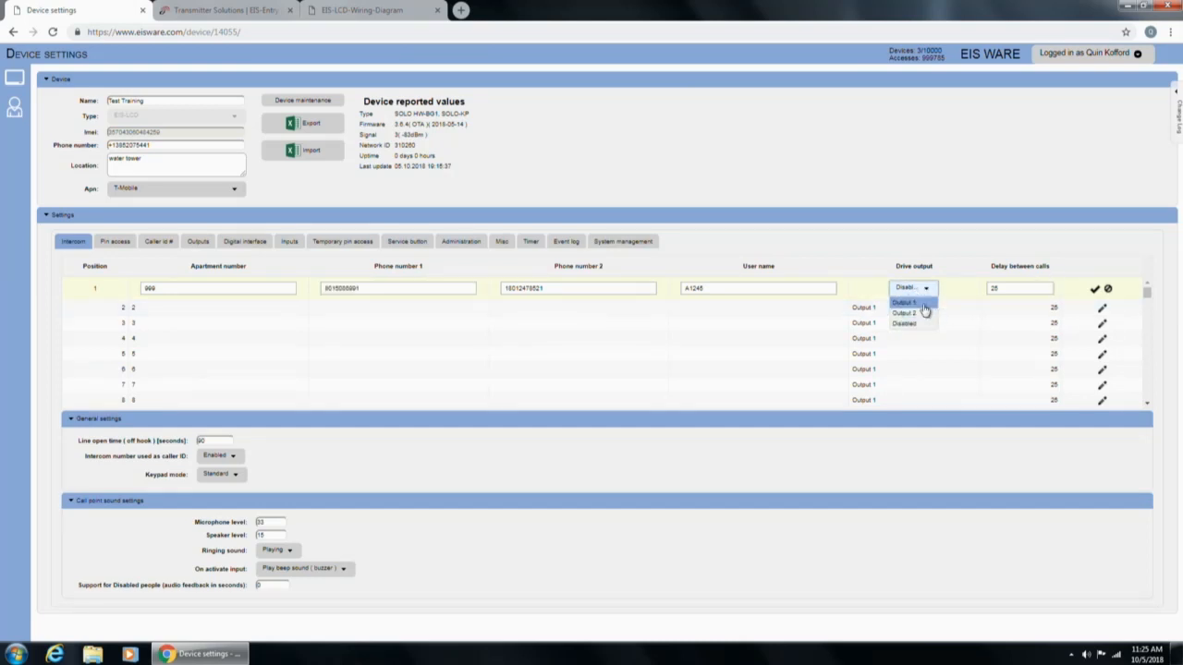
{"action": "left_click", "coordinate": [923, 304]}
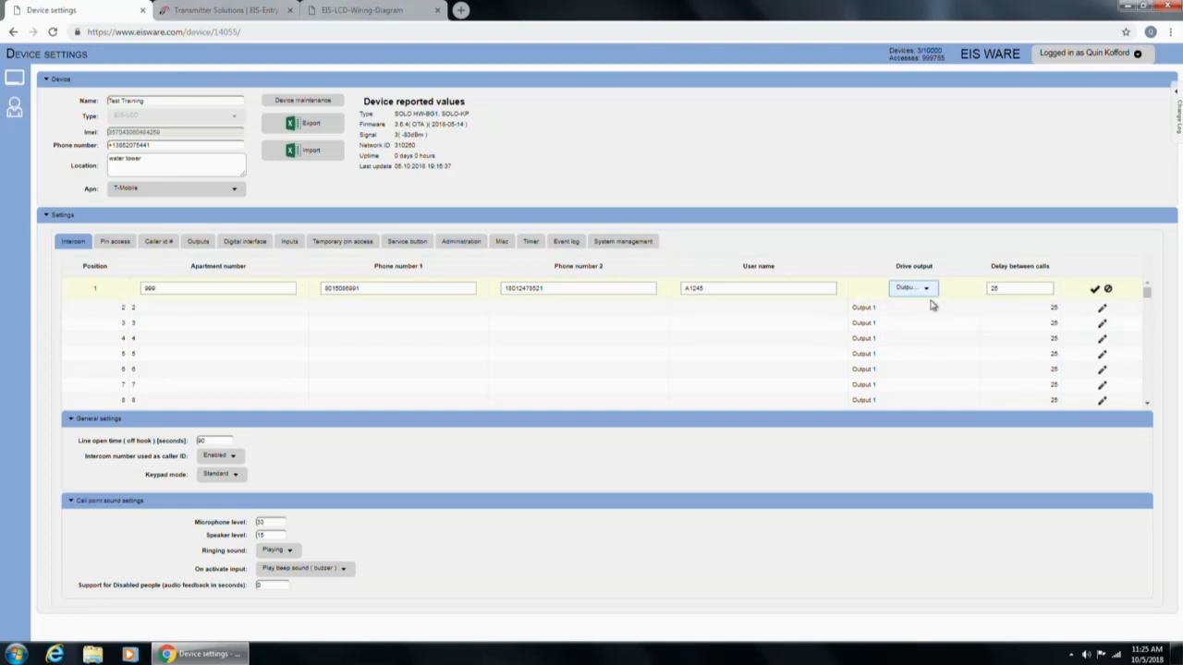
{"action": "left_click", "coordinate": [1094, 289]}
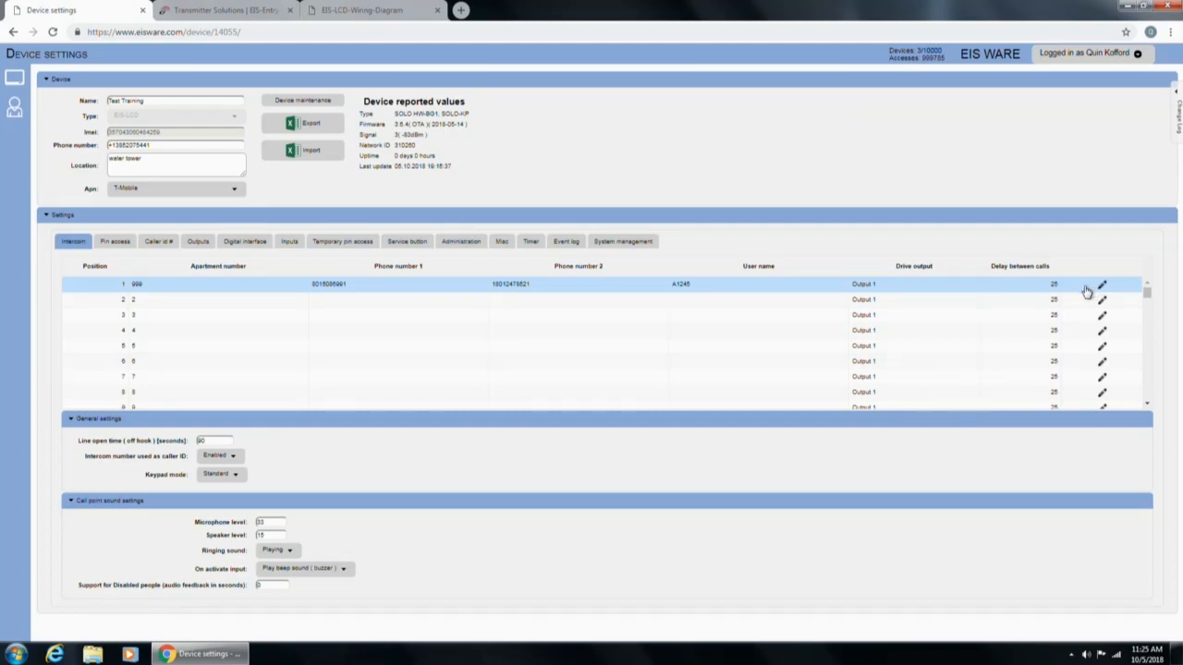
{"action": "double_click", "coordinate": [360, 293]}
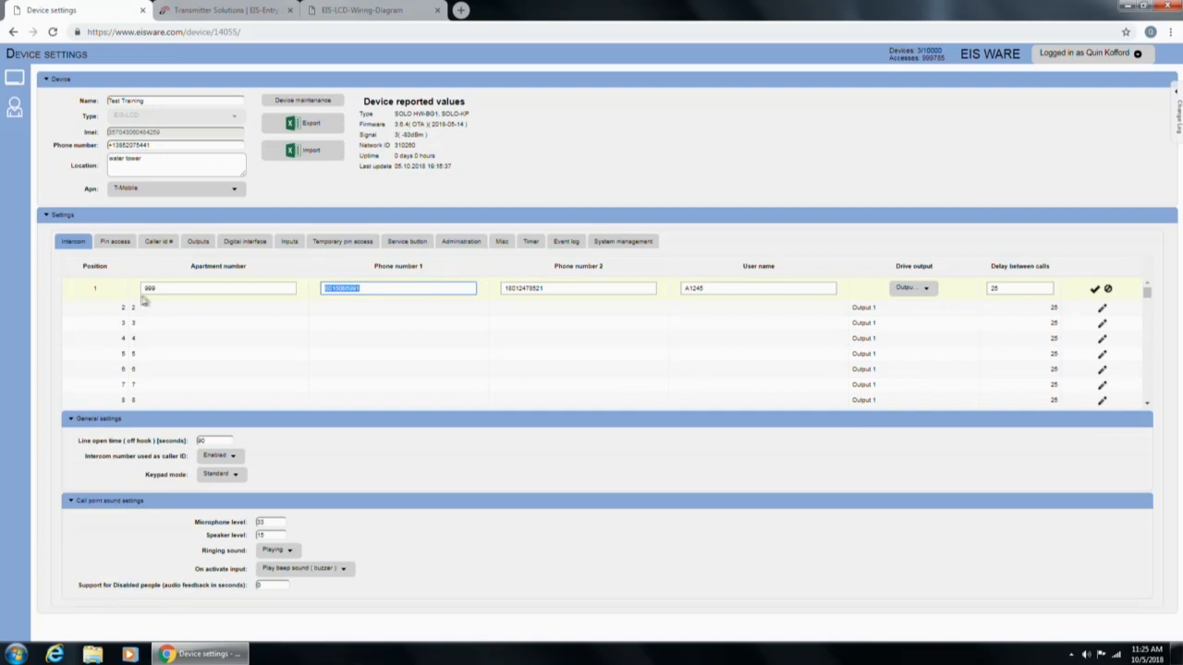
{"action": "left_click", "coordinate": [172, 287]}
Save intercom row 1, then open row 3 for editing and scroll the table.
{"action": "left_click", "coordinate": [1096, 289]}
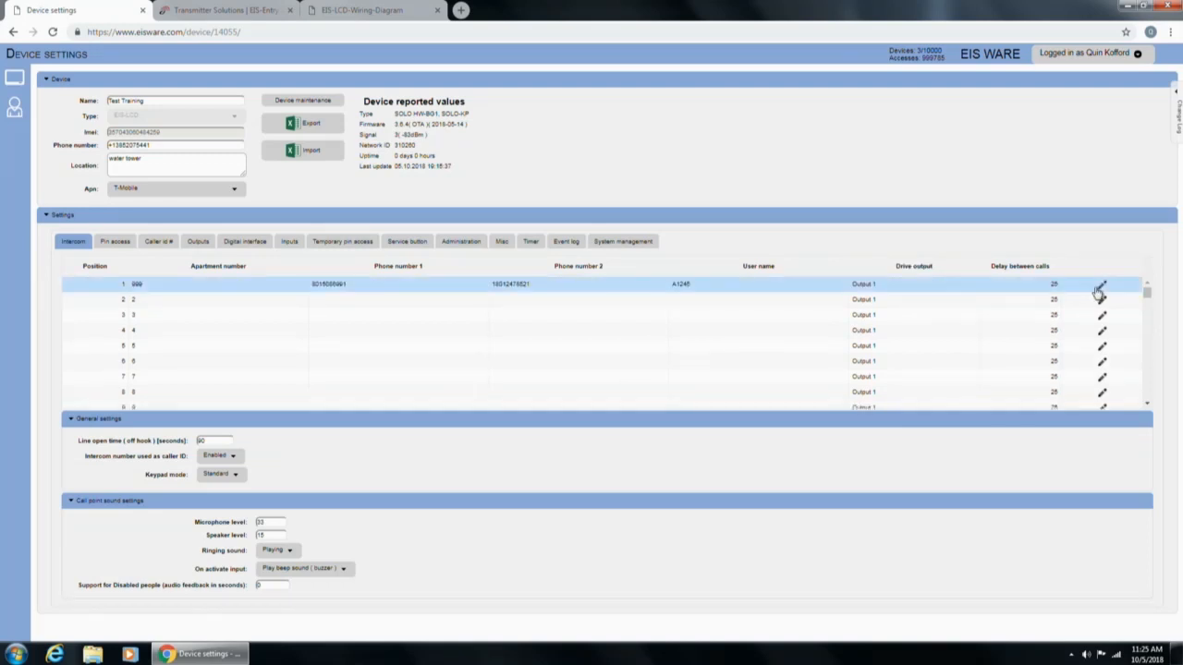
{"action": "double_click", "coordinate": [262, 315]}
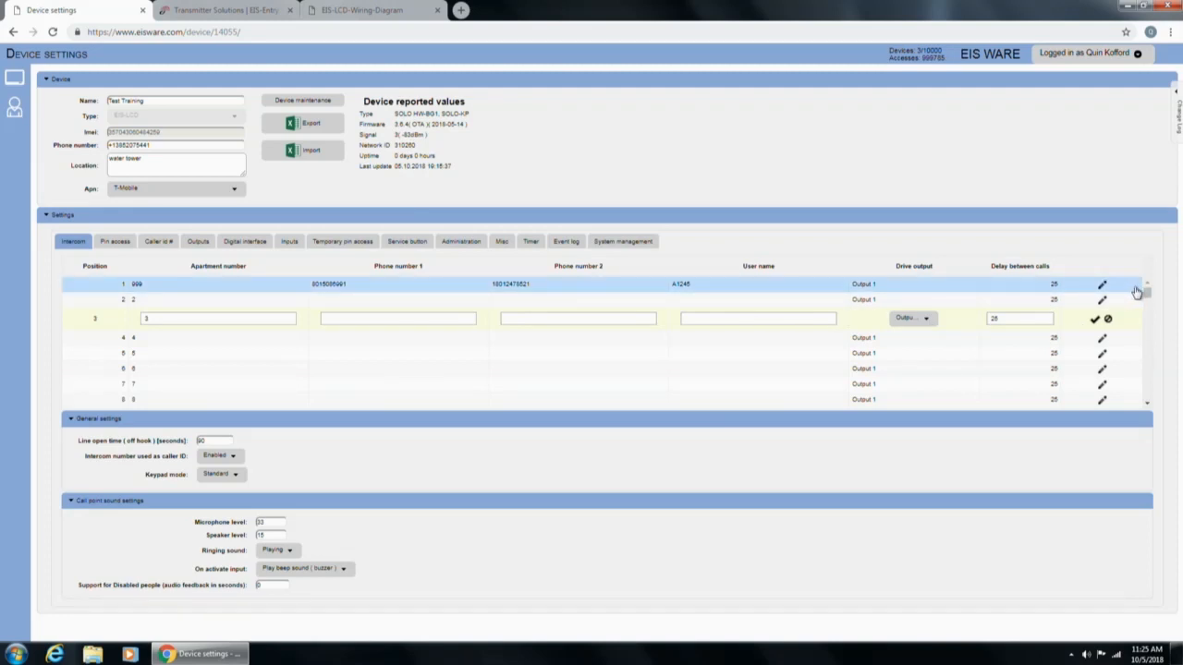
{"action": "left_click_drag", "start_coordinate": [1146, 293], "coordinate": [1147, 365]}
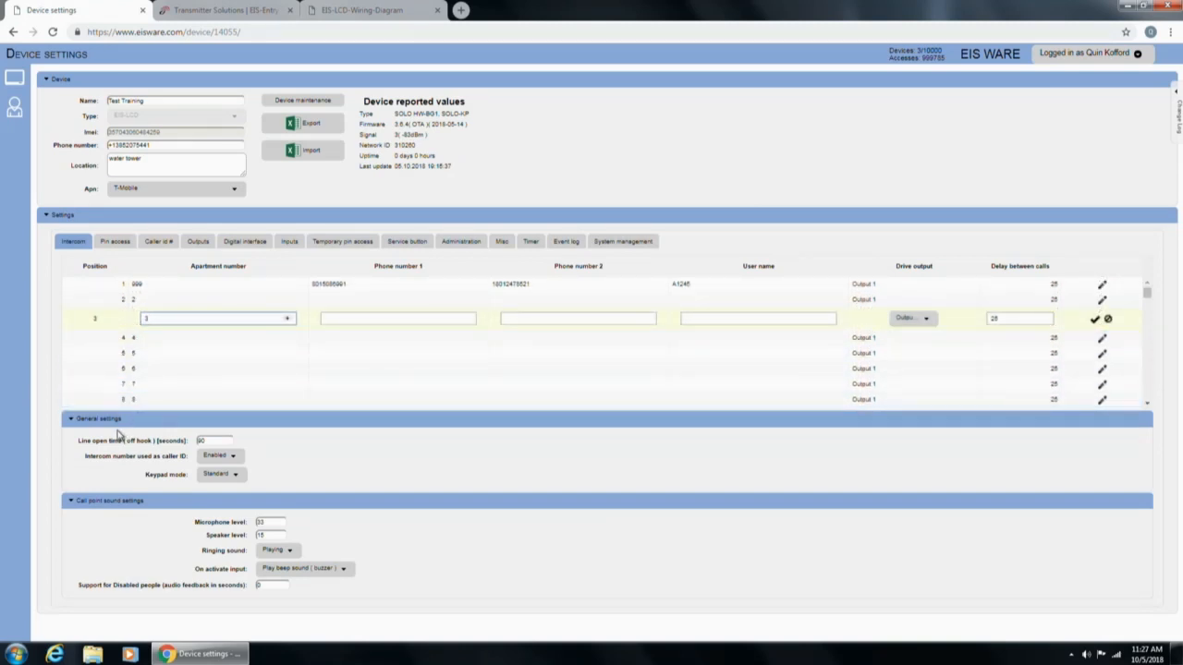
Leave row 3 and open intercom position 2 (apartment 2, 25-second delay) for editing.
{"action": "double_click", "coordinate": [217, 441]}
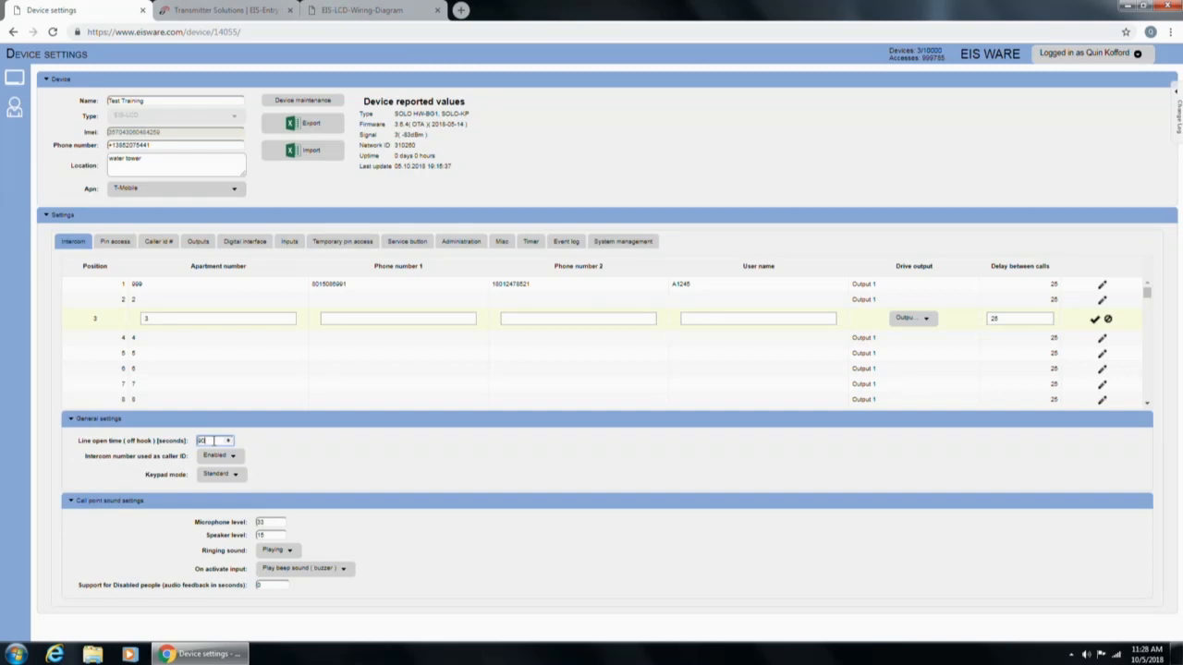
{"action": "left_click", "coordinate": [217, 318]}
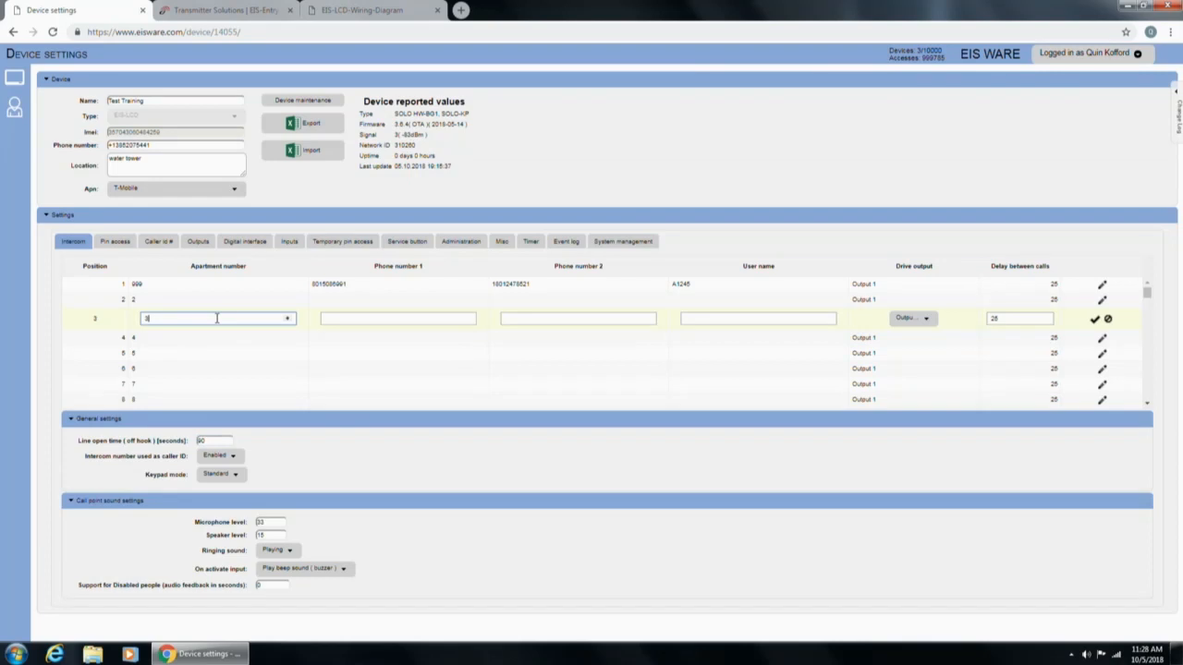
{"action": "left_click", "coordinate": [157, 285]}
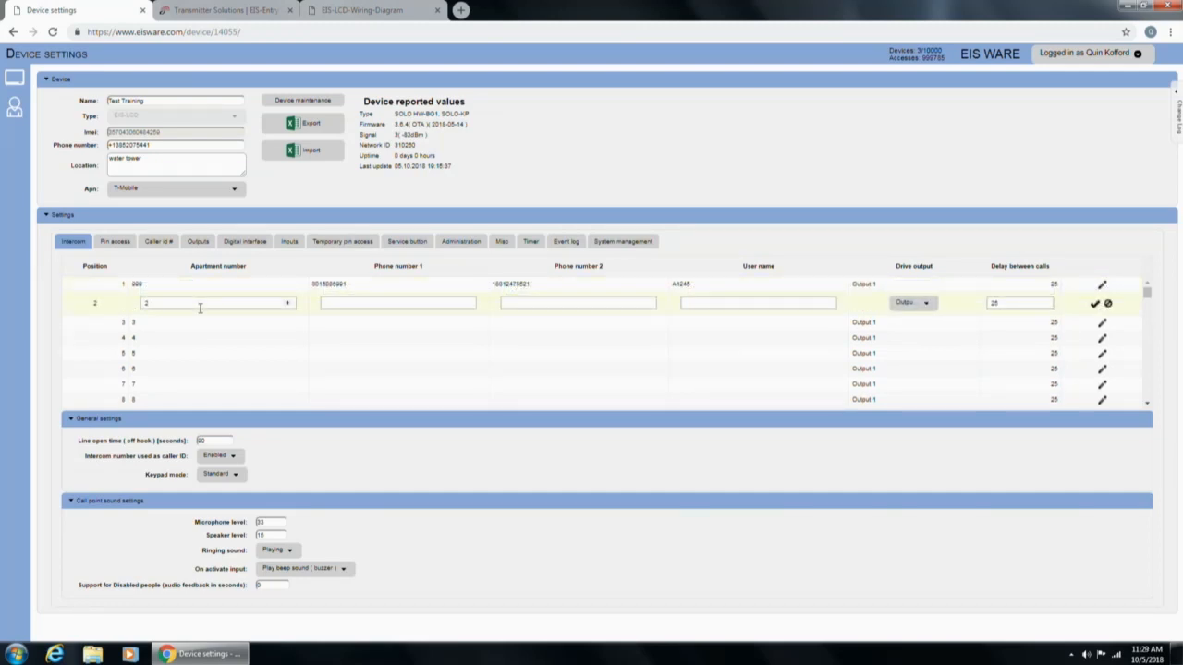
Change the line open time from 90 to 120 seconds and keep caller ID Enabled.
{"action": "double_click", "coordinate": [211, 441]}
{"action": "left_click_drag", "start_coordinate": [211, 442], "coordinate": [191, 450]}
{"action": "type", "text": "120"}
{"action": "left_click_drag", "start_coordinate": [203, 441], "coordinate": [165, 447]}
{"action": "left_click", "coordinate": [220, 456]}
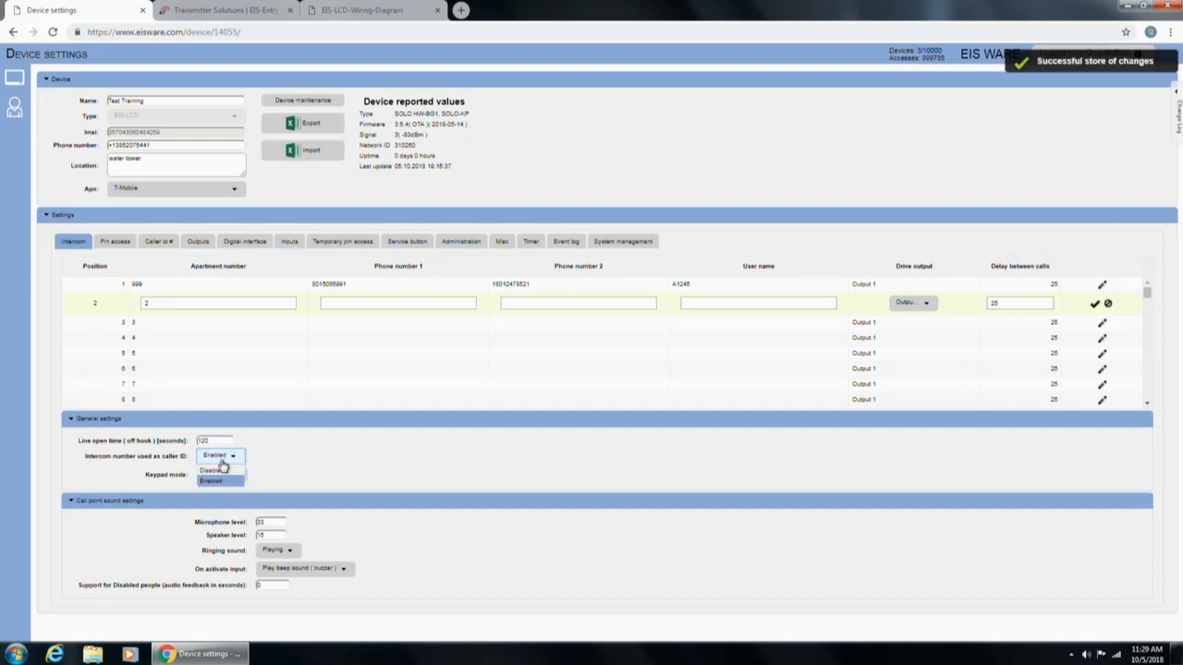
{"action": "left_click", "coordinate": [192, 460]}
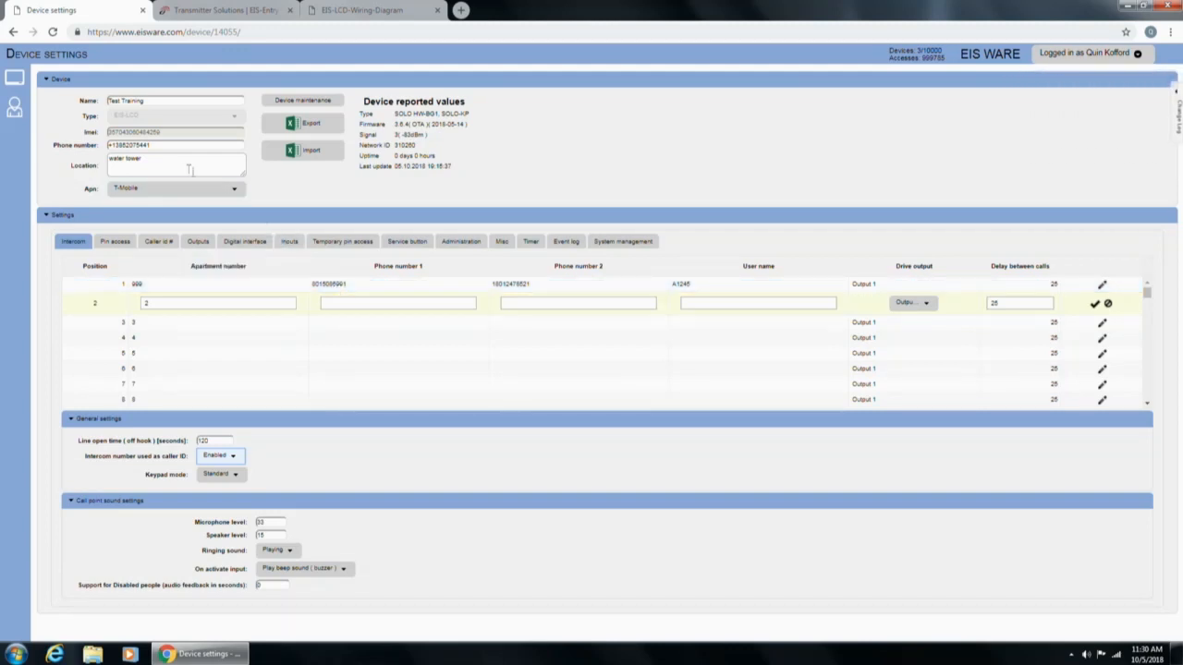
{"action": "left_click_drag", "start_coordinate": [152, 146], "coordinate": [112, 146]}
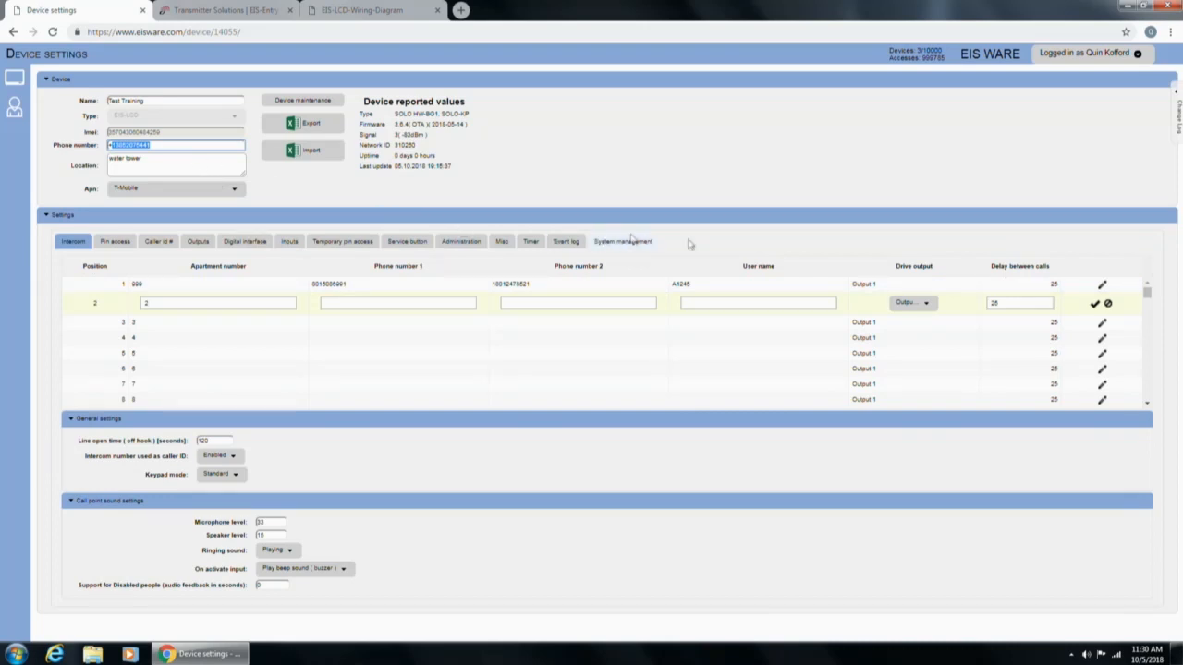
Pick row 2's drive output and toggle keypad mode between Standard and Extended apartment numbers.
{"action": "left_click", "coordinate": [910, 303]}
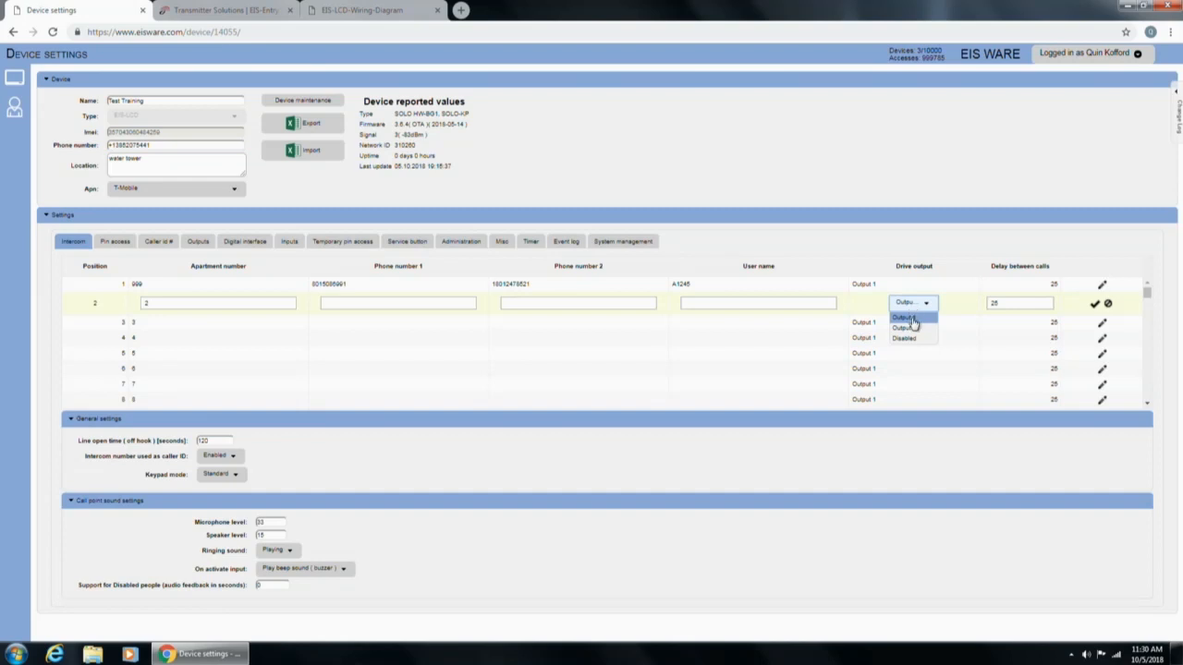
{"action": "left_click", "coordinate": [913, 327]}
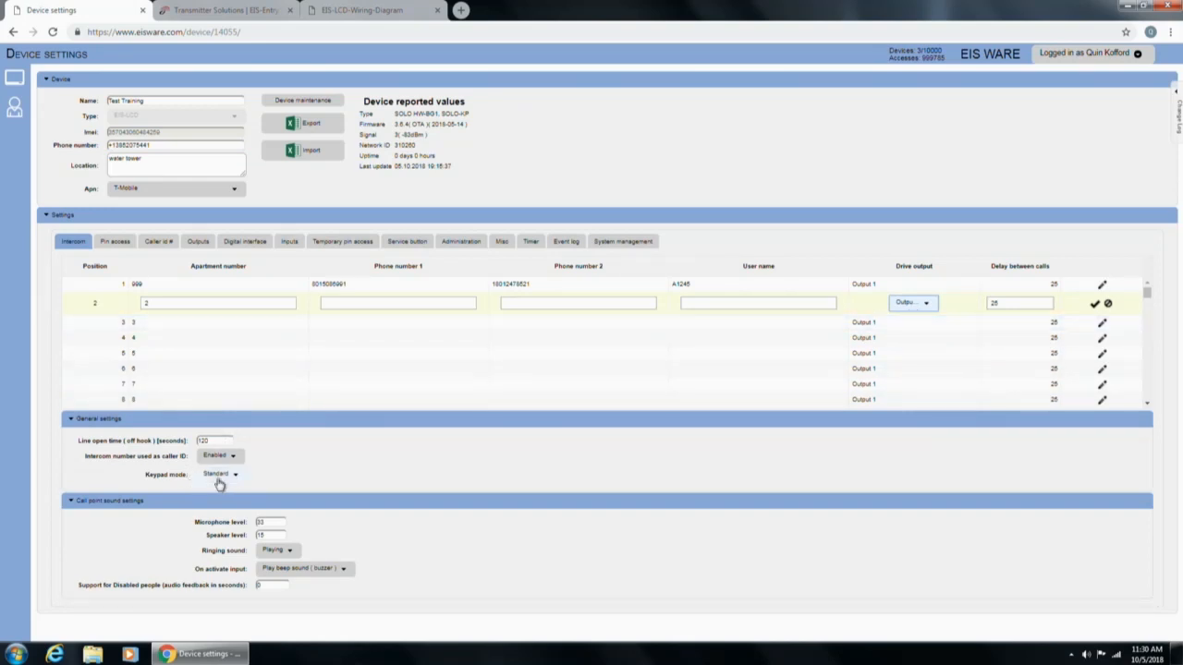
{"action": "left_click", "coordinate": [220, 474]}
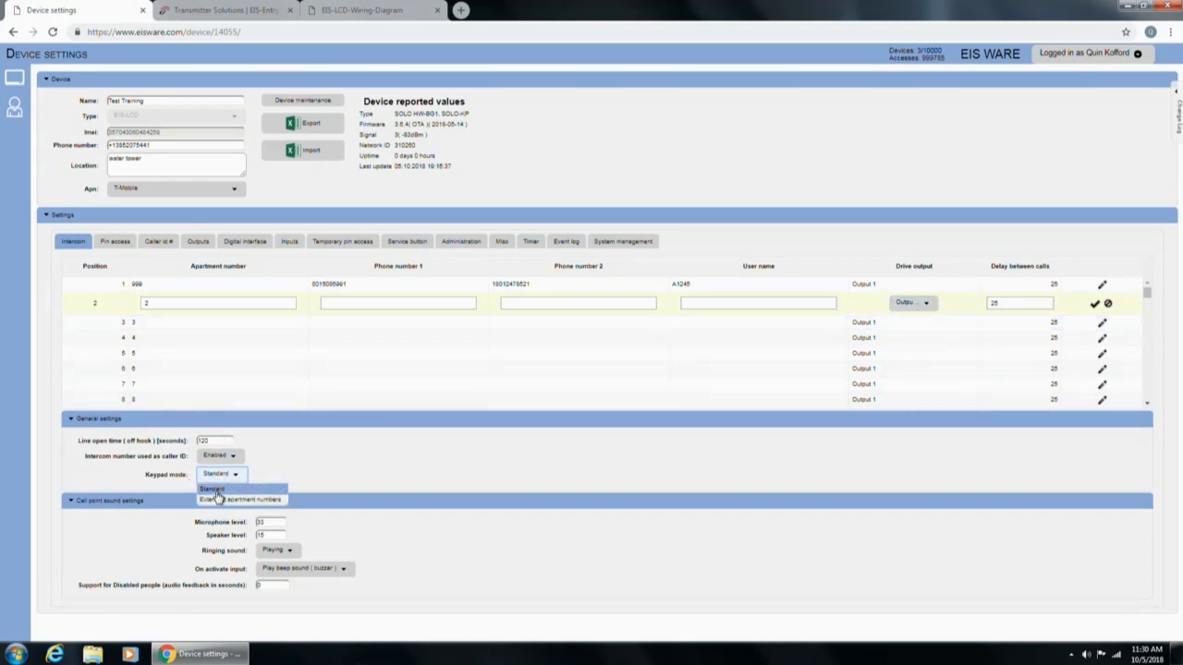
{"action": "left_click", "coordinate": [215, 491]}
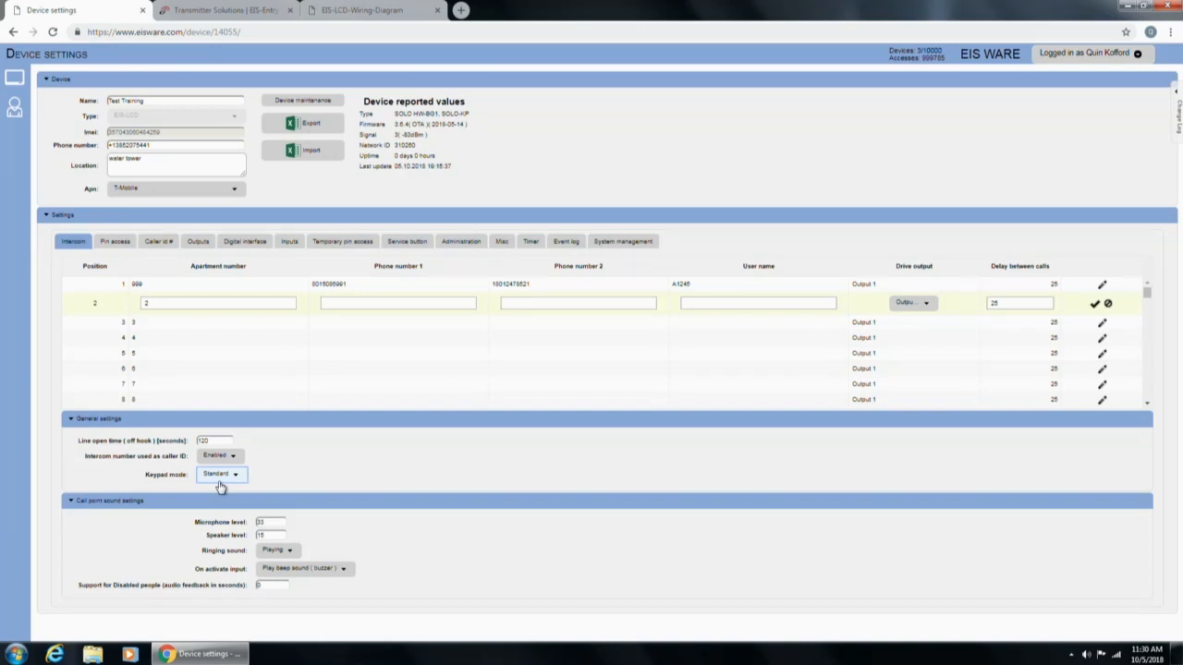
{"action": "left_click", "coordinate": [219, 481]}
{"action": "left_click", "coordinate": [212, 498]}
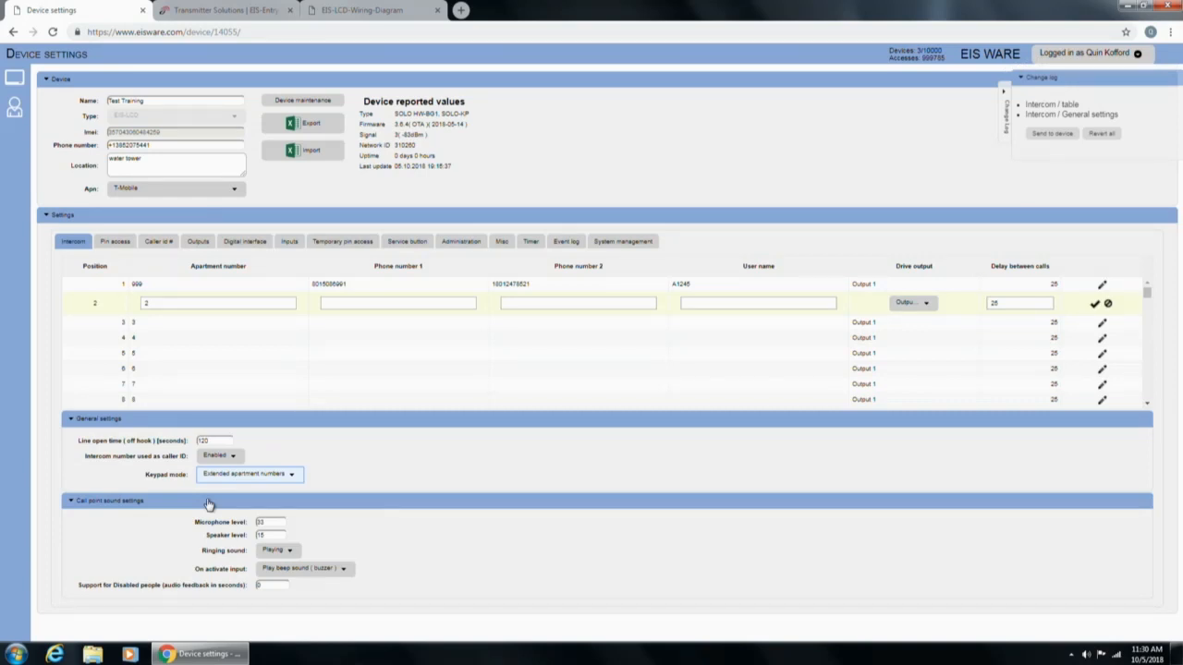
Set the keypad mode back to Standard.
{"action": "left_click", "coordinate": [444, 466]}
{"action": "left_click", "coordinate": [292, 477]}
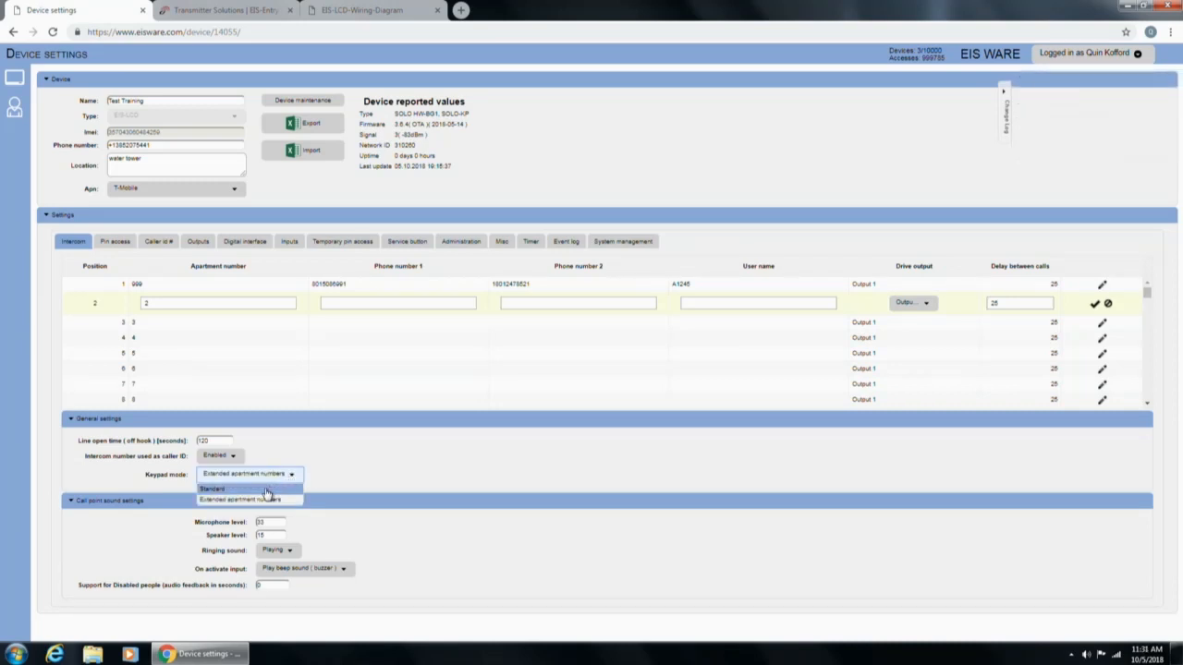
{"action": "left_click", "coordinate": [265, 492]}
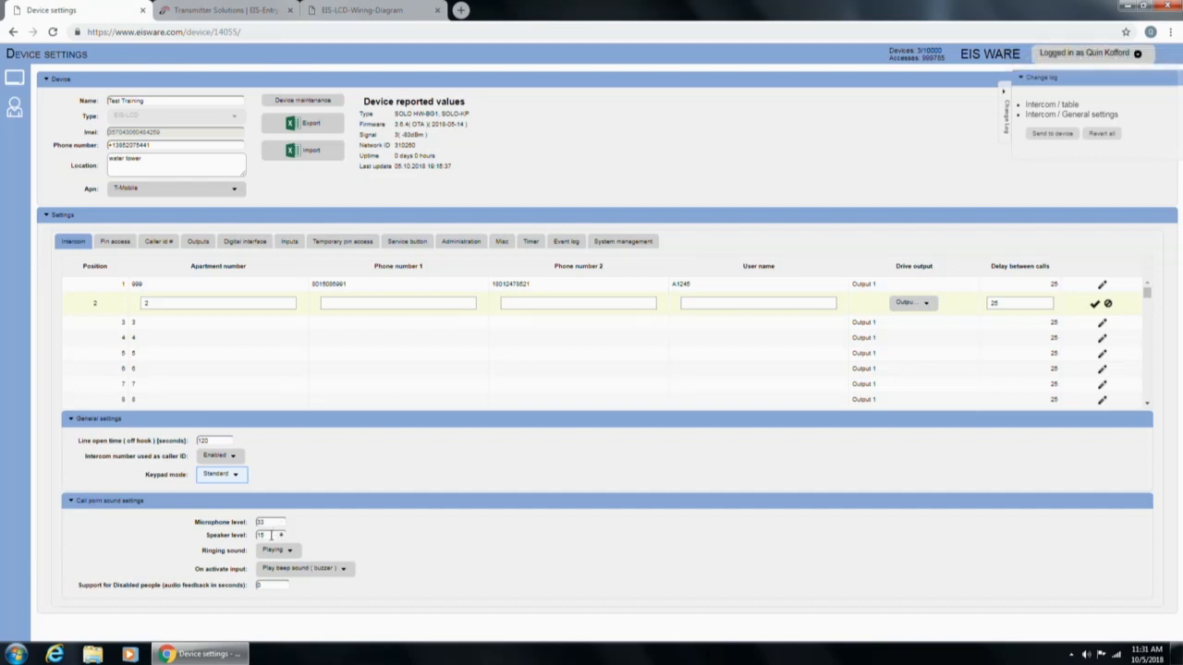
{"action": "left_click", "coordinate": [271, 551]}
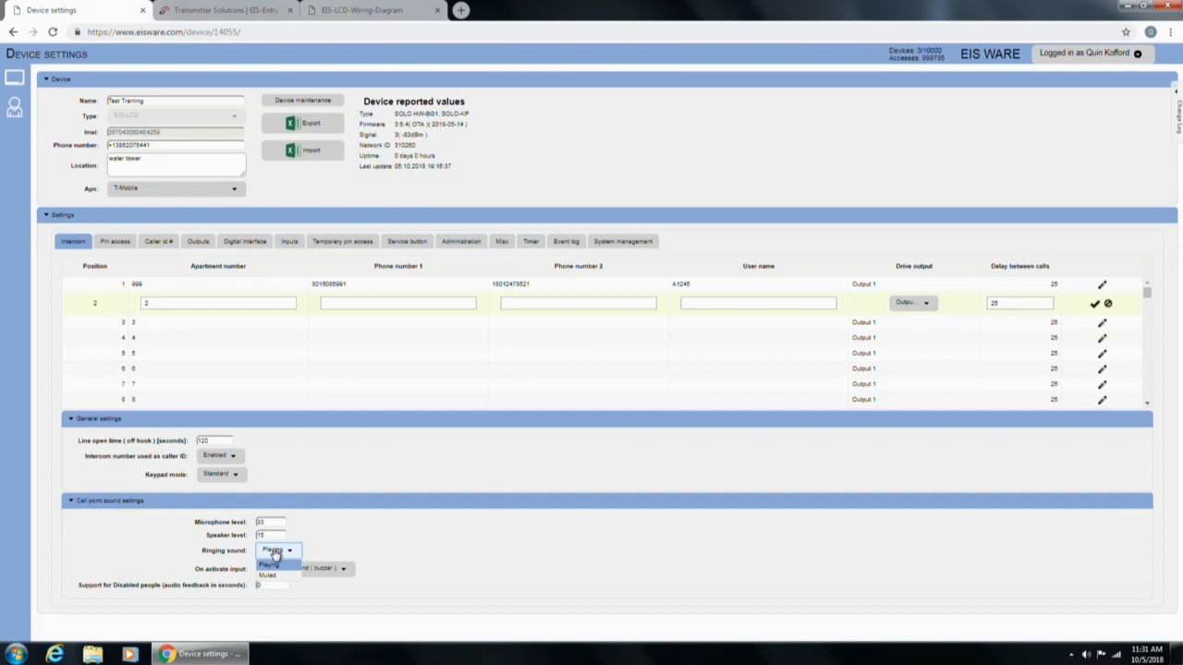
{"action": "left_click", "coordinate": [274, 553]}
{"action": "left_click", "coordinate": [318, 568]}
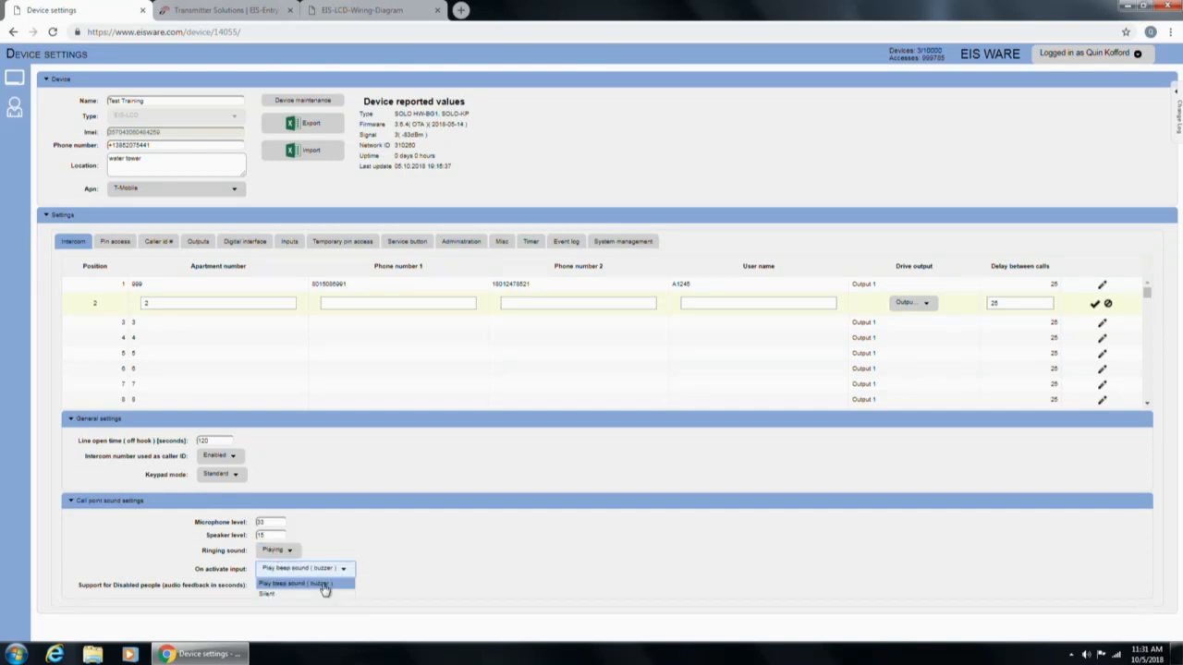
{"action": "left_click", "coordinate": [324, 590]}
{"action": "left_click", "coordinate": [104, 595]}
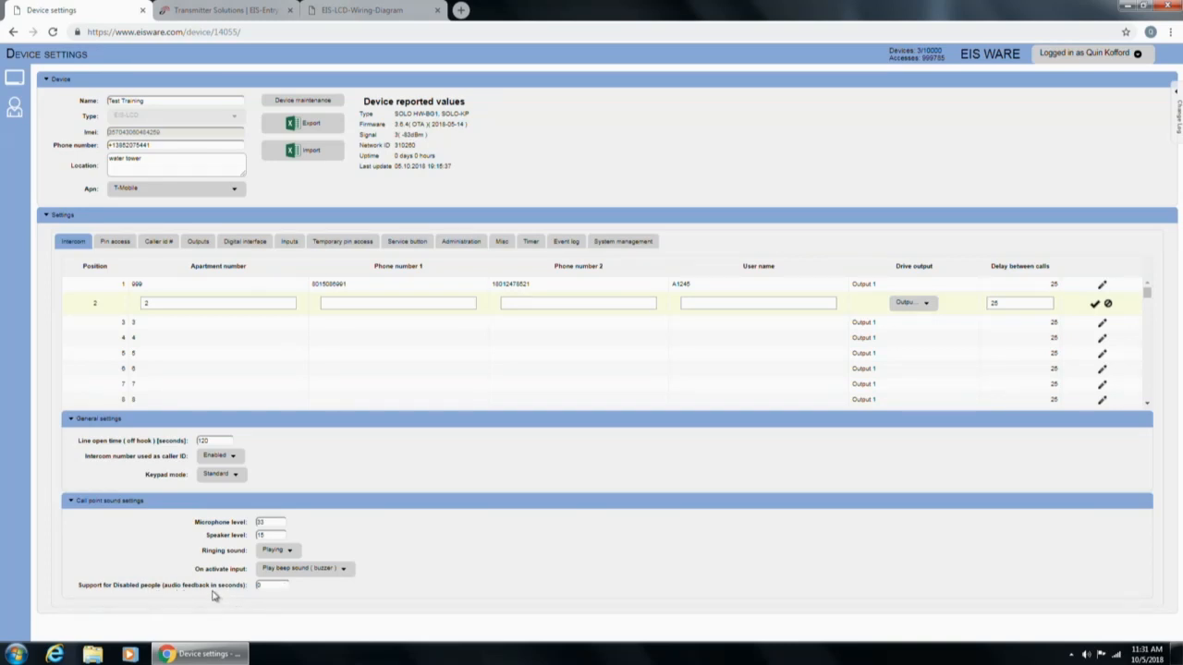
{"action": "left_click", "coordinate": [270, 585]}
Set the PIN tables control mode to Separate, with WINP1 controlling Table 1 and WINP2 controlling Table 2.
{"action": "left_click", "coordinate": [116, 241]}
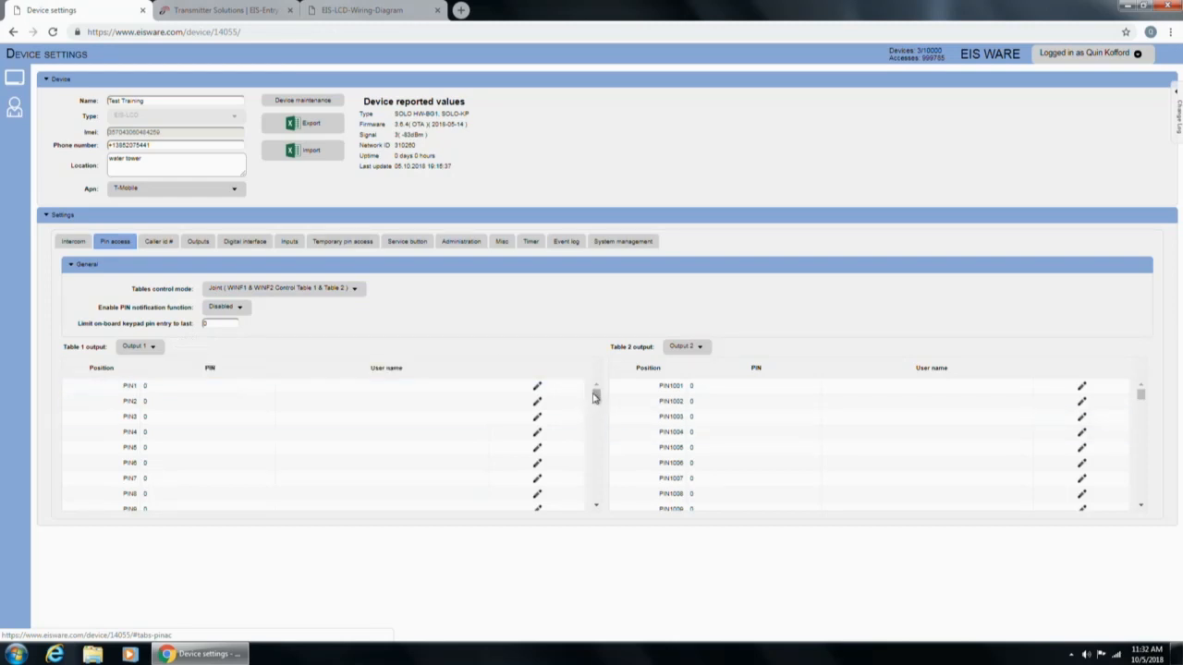
{"action": "mouse_move", "coordinate": [597, 393]}
{"action": "left_mouse_down"}
{"action": "mouse_move", "coordinate": [622, 533]}
{"action": "mouse_move", "coordinate": [598, 388]}
{"action": "left_mouse_up"}
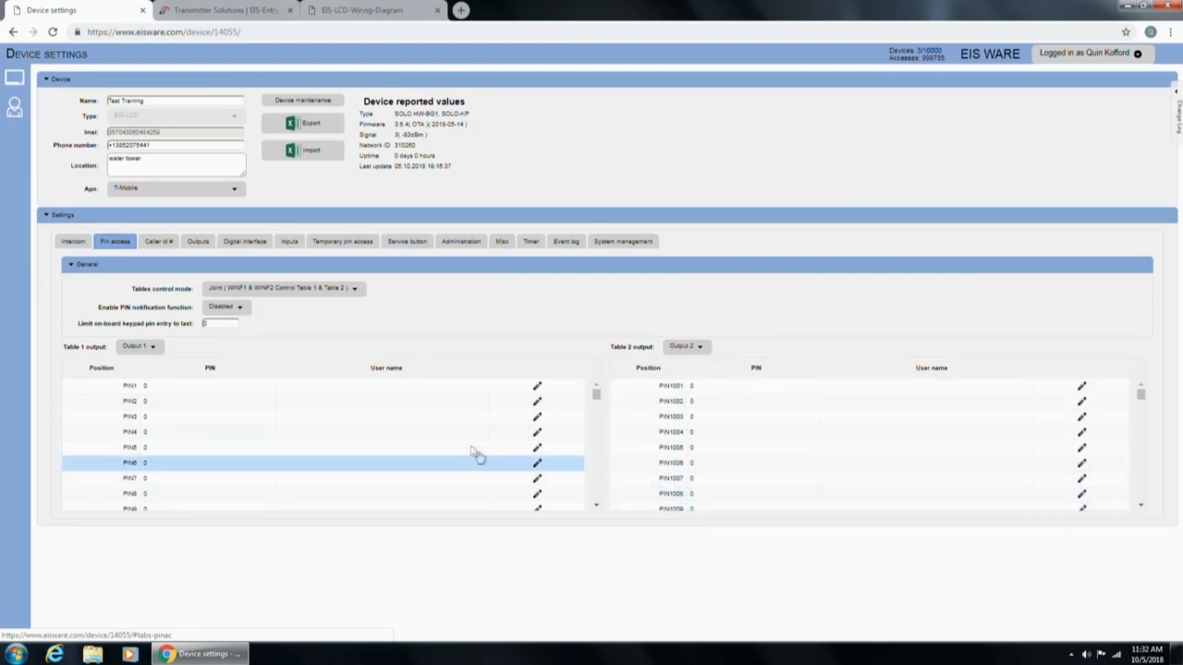
{"action": "left_click", "coordinate": [346, 292]}
{"action": "left_click", "coordinate": [309, 314]}
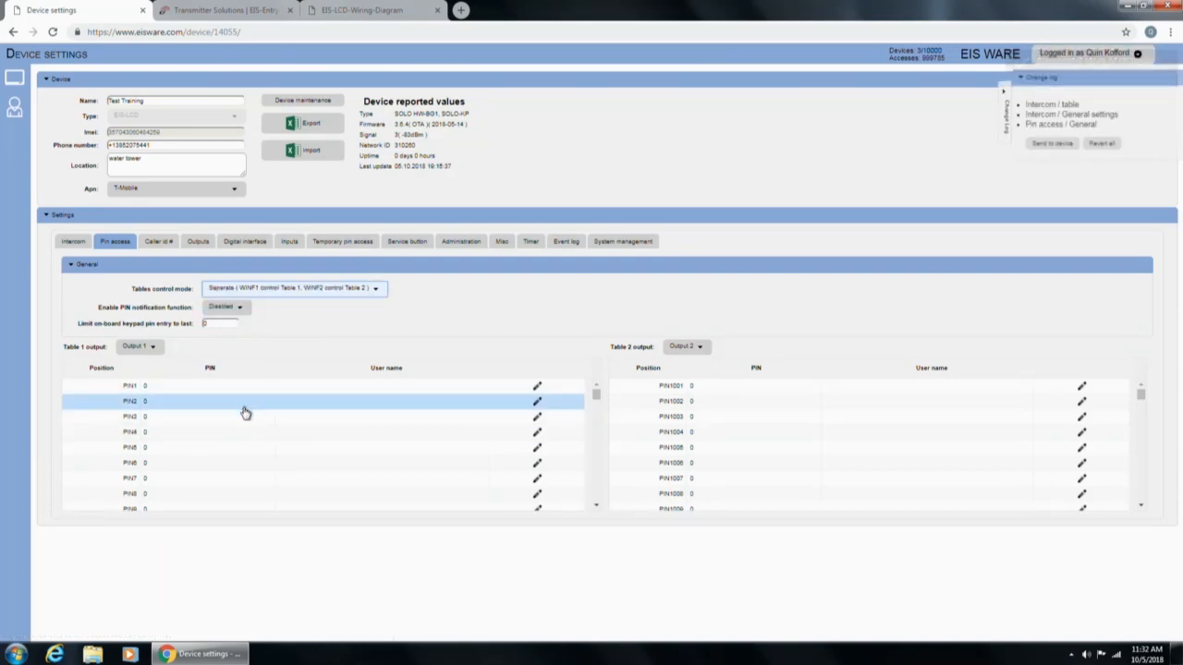
{"action": "left_click", "coordinate": [208, 392]}
{"action": "double_click", "coordinate": [207, 396]}
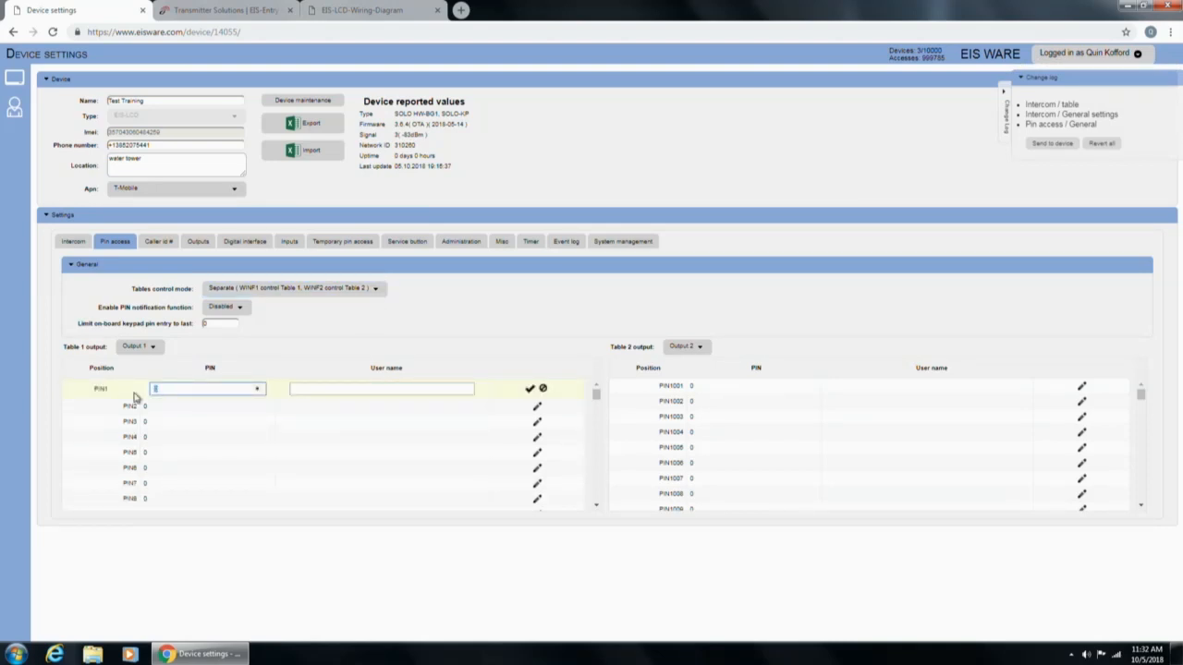
{"action": "type", "text": "12345"}
{"action": "left_click", "coordinate": [341, 388]}
{"action": "type", "text": "DAd"}
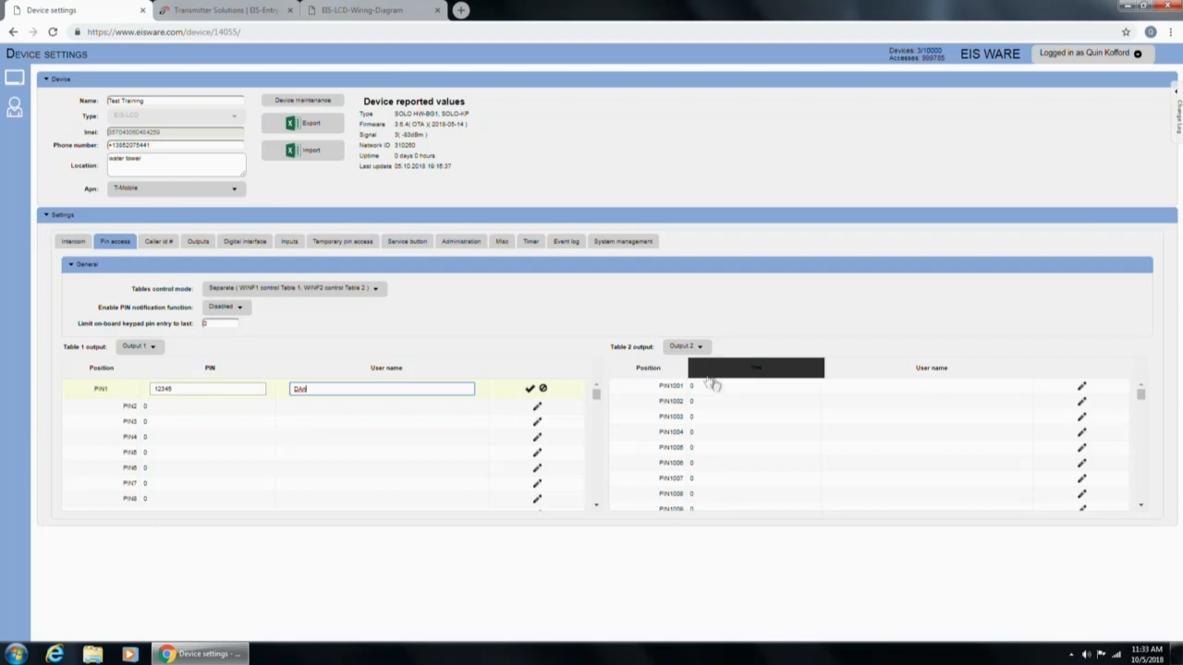
Replace PIN1001's value in Table 2 with 12345 and save it.
{"action": "left_click", "coordinate": [728, 387]}
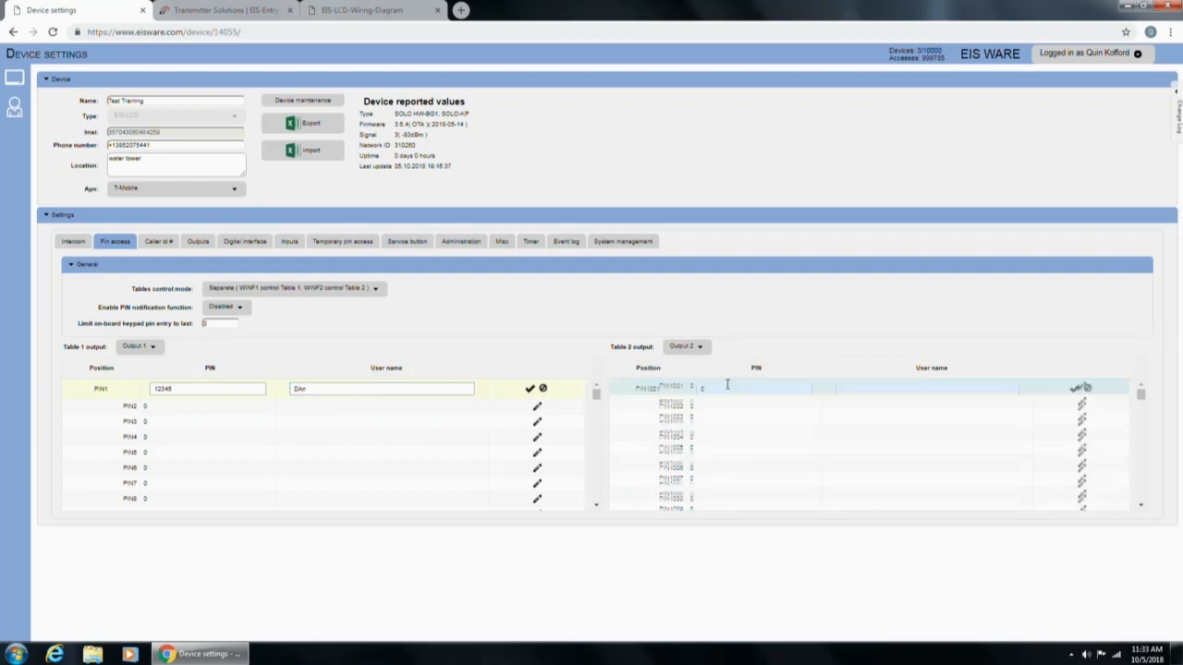
{"action": "left_click_drag", "start_coordinate": [727, 387], "coordinate": [681, 390]}
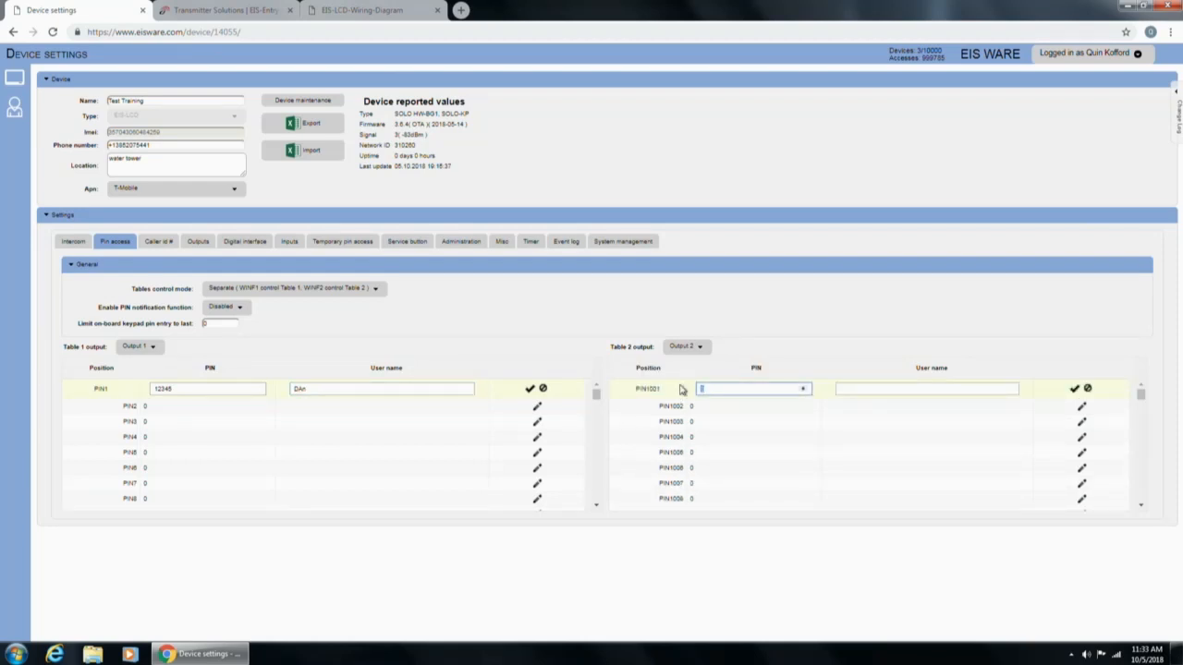
{"action": "type", "text": "12345"}
{"action": "key", "text": "Return"}
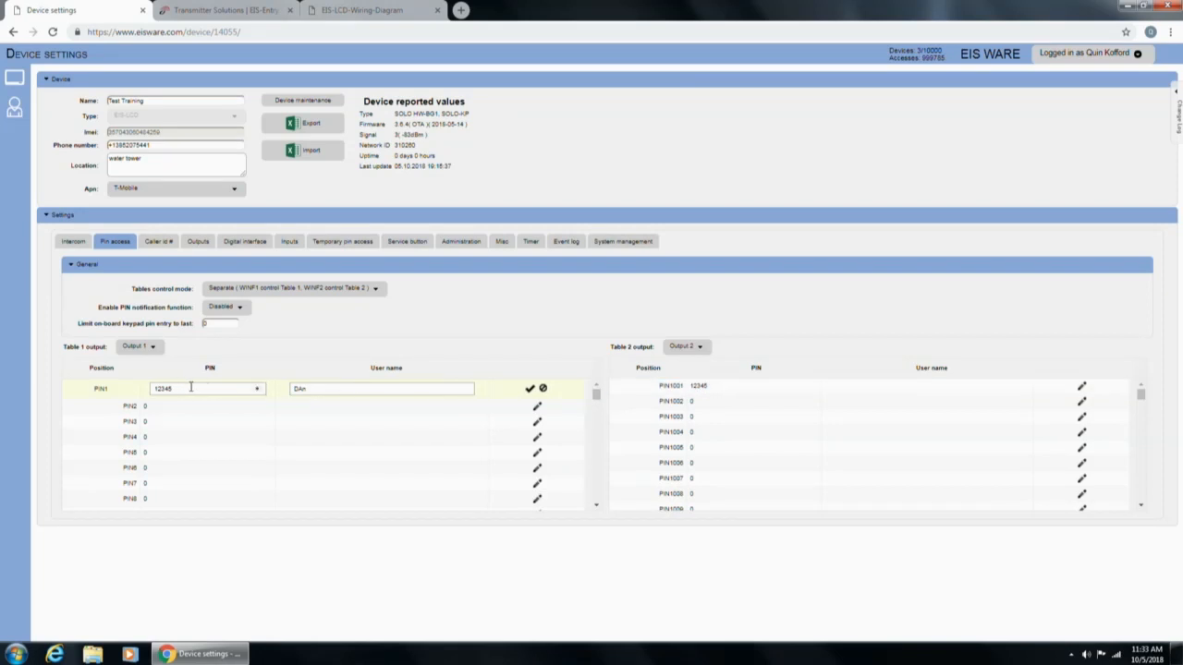
Keep Table 2's output set to Output 2.
{"action": "left_click_drag", "start_coordinate": [176, 388], "coordinate": [153, 391]}
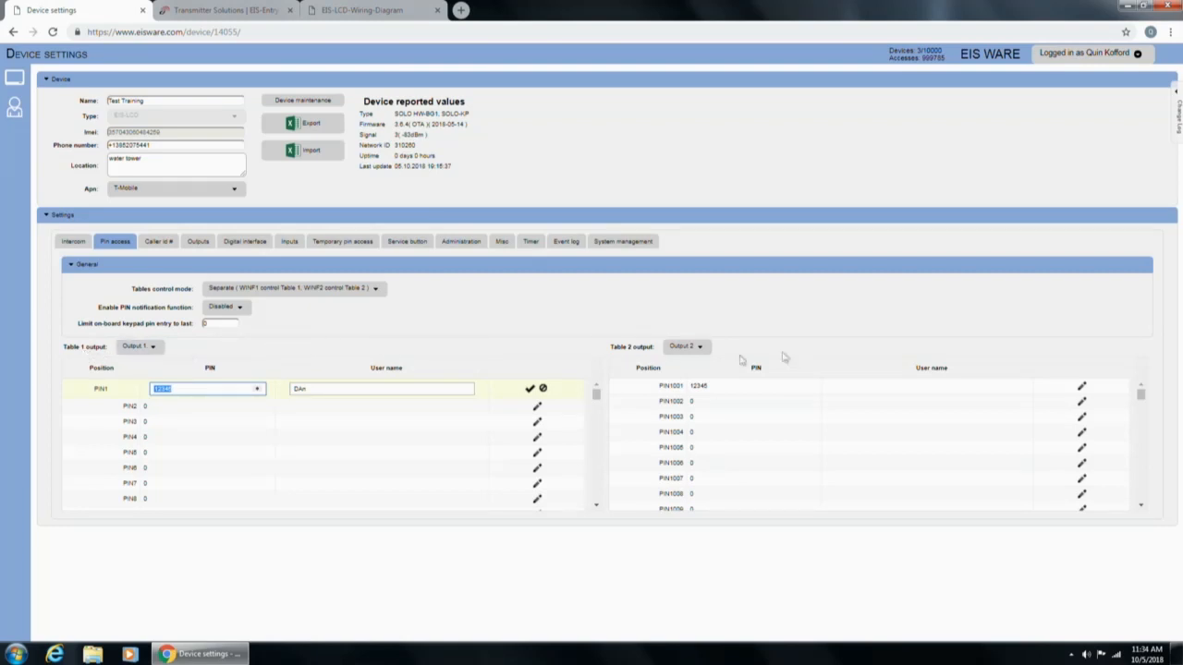
{"action": "left_click", "coordinate": [694, 351]}
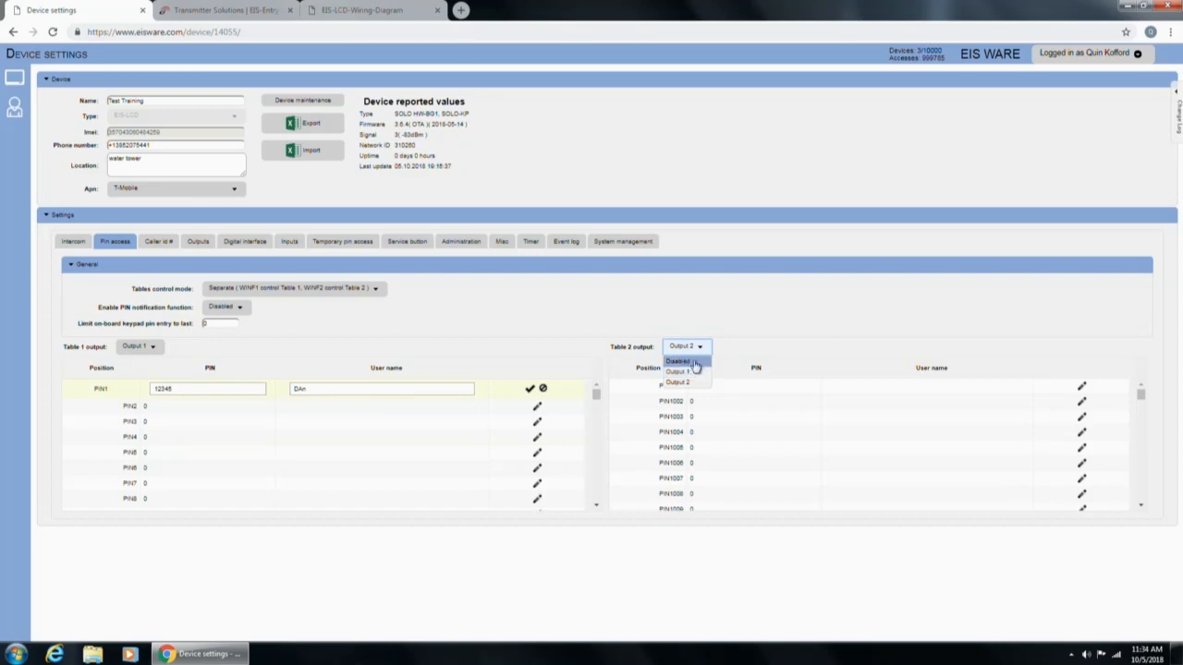
{"action": "left_click", "coordinate": [695, 349]}
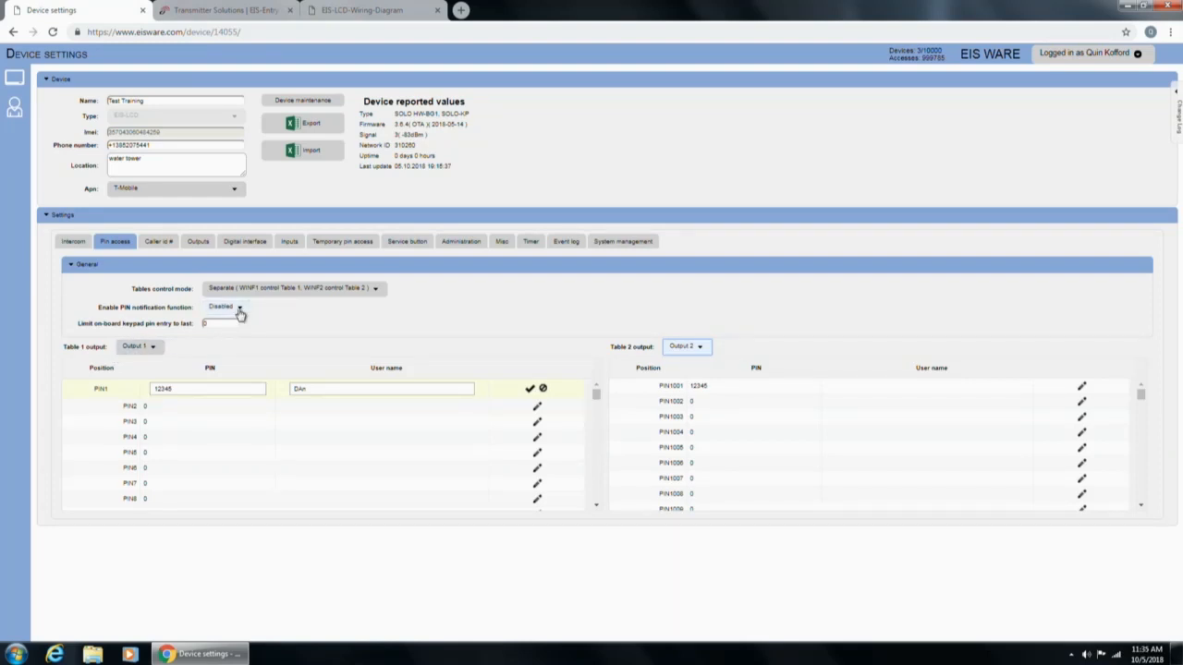
Enable PIN notifications, tick Notify on PIN1001, then open administrator row 1 for editing.
{"action": "left_click", "coordinate": [240, 312]}
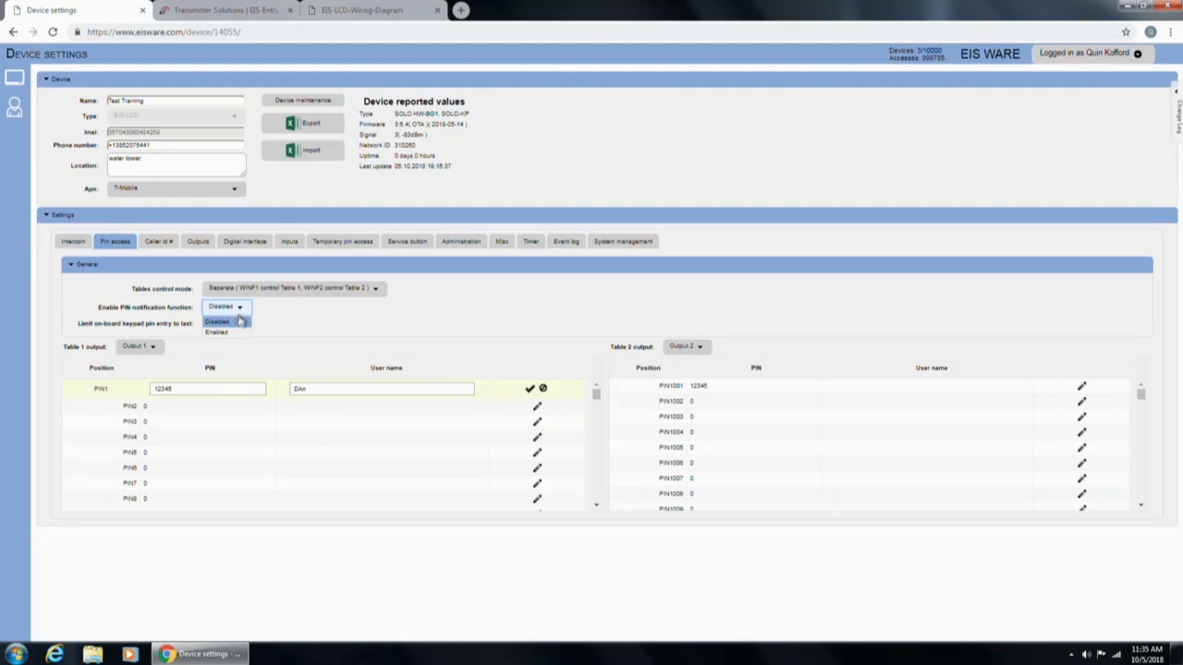
{"action": "left_click", "coordinate": [237, 332]}
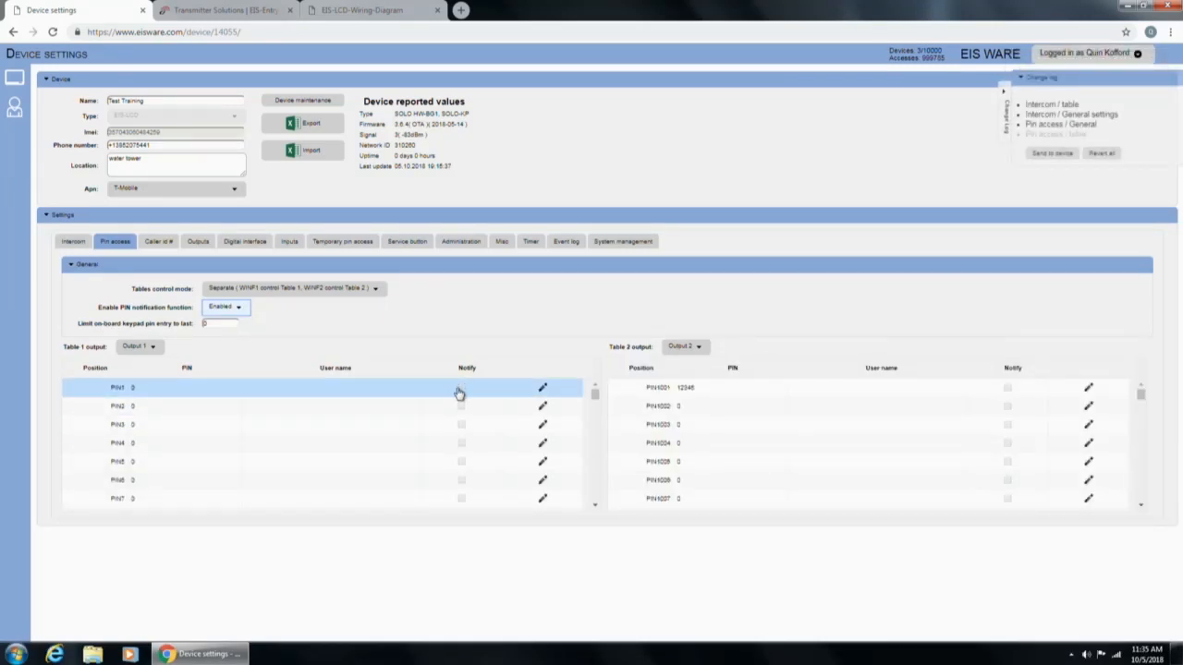
{"action": "left_click", "coordinate": [991, 389]}
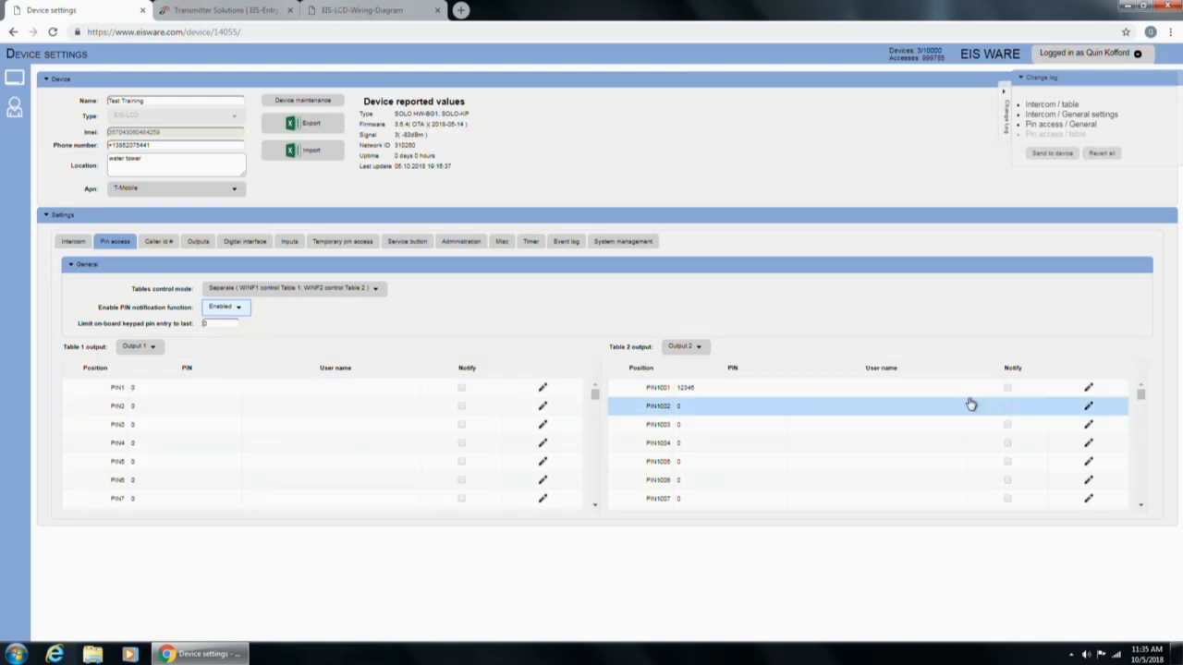
{"action": "double_click", "coordinate": [1005, 392]}
{"action": "left_click", "coordinate": [1007, 389]}
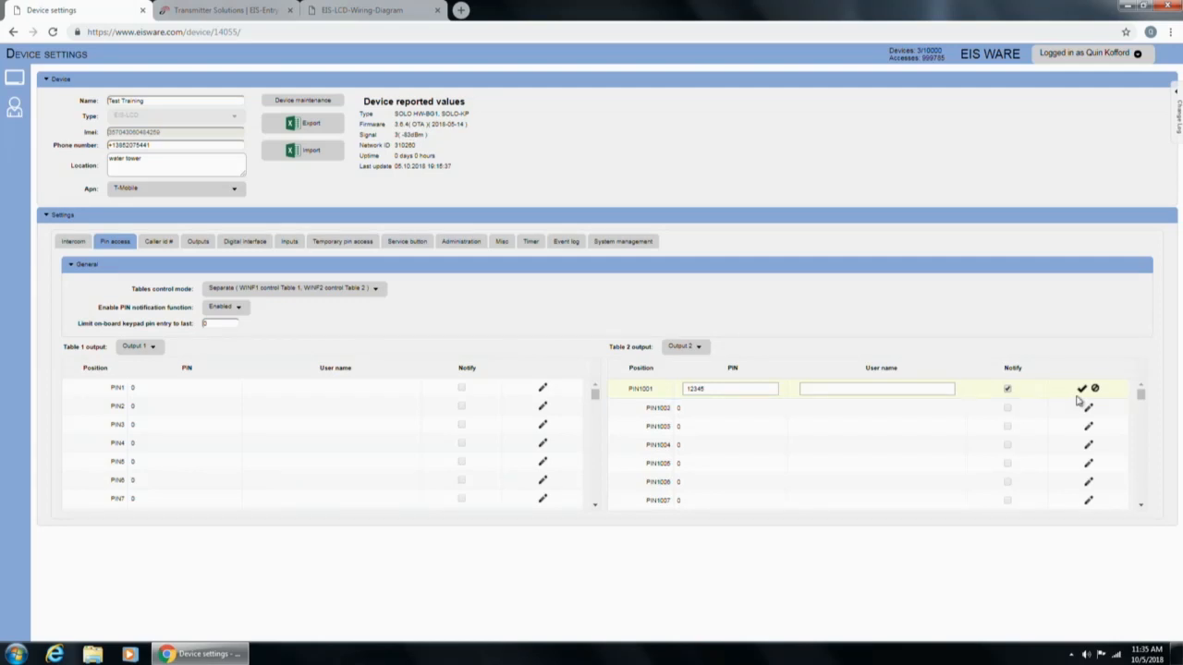
{"action": "left_click", "coordinate": [1081, 392]}
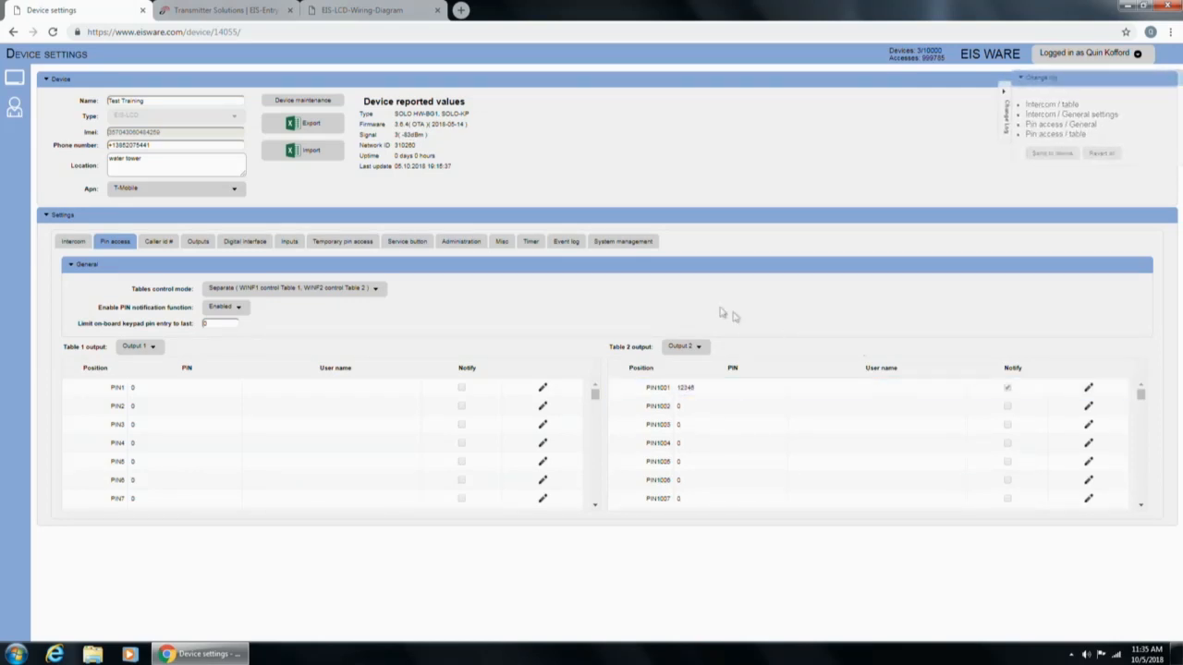
{"action": "left_click", "coordinate": [468, 245]}
{"action": "left_click", "coordinate": [239, 291]}
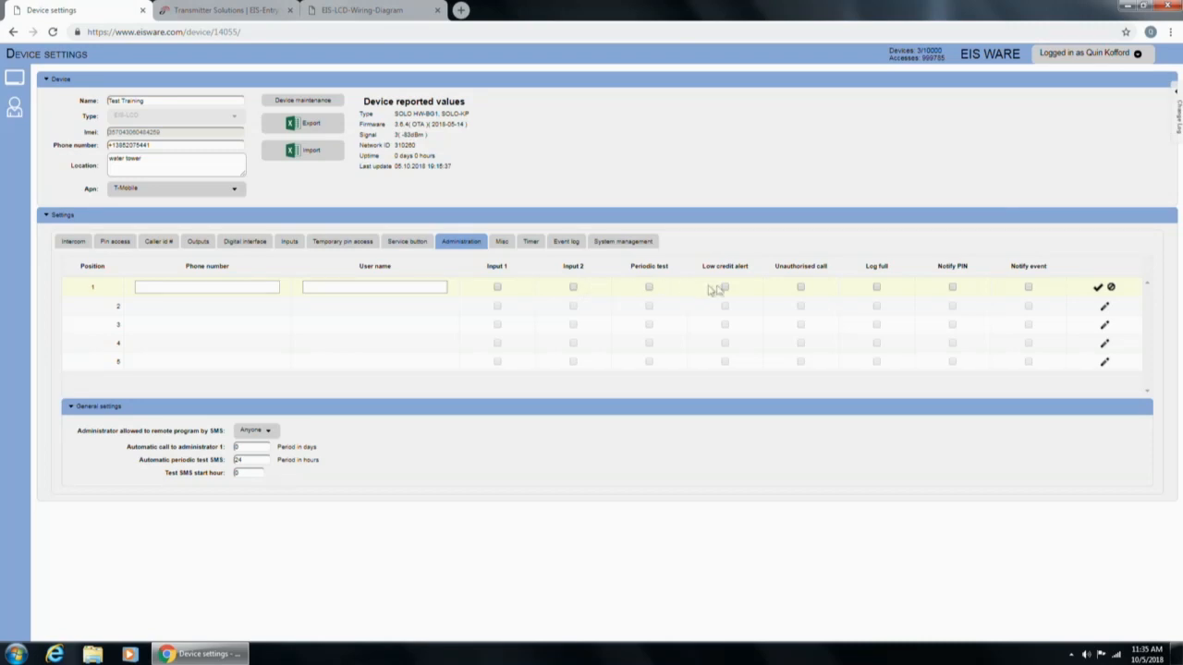
{"action": "left_click", "coordinate": [954, 289]}
{"action": "left_click", "coordinate": [114, 241]}
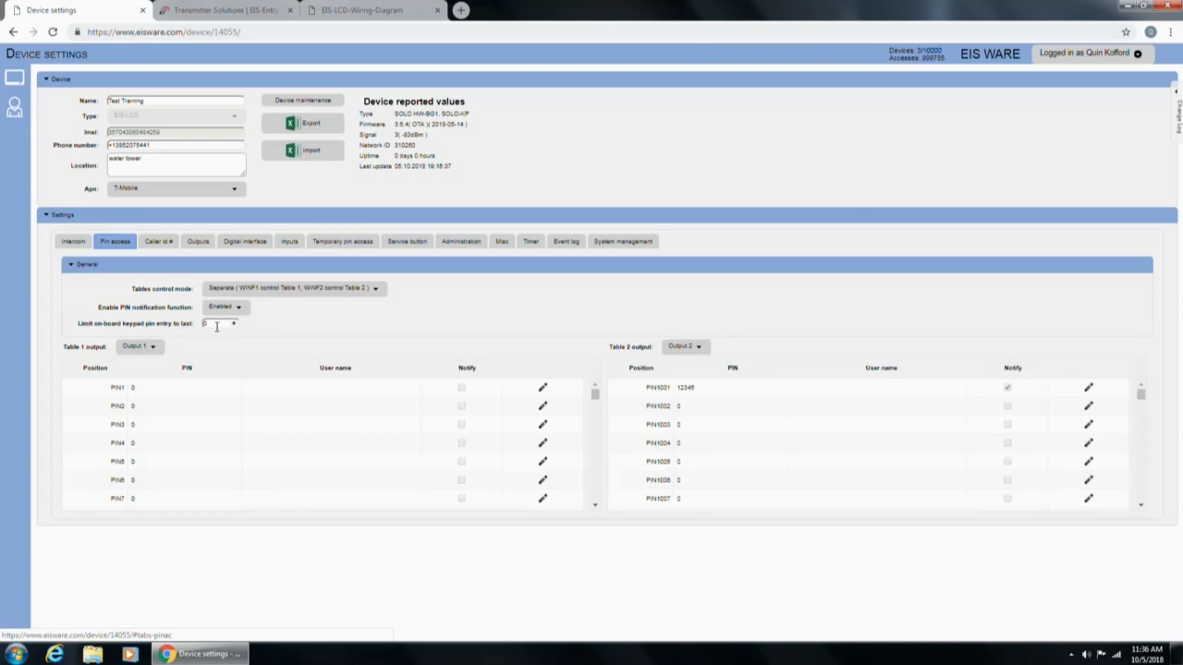
Change the Caller ID output from Output 2 to Disabled.
{"action": "left_click", "coordinate": [150, 245]}
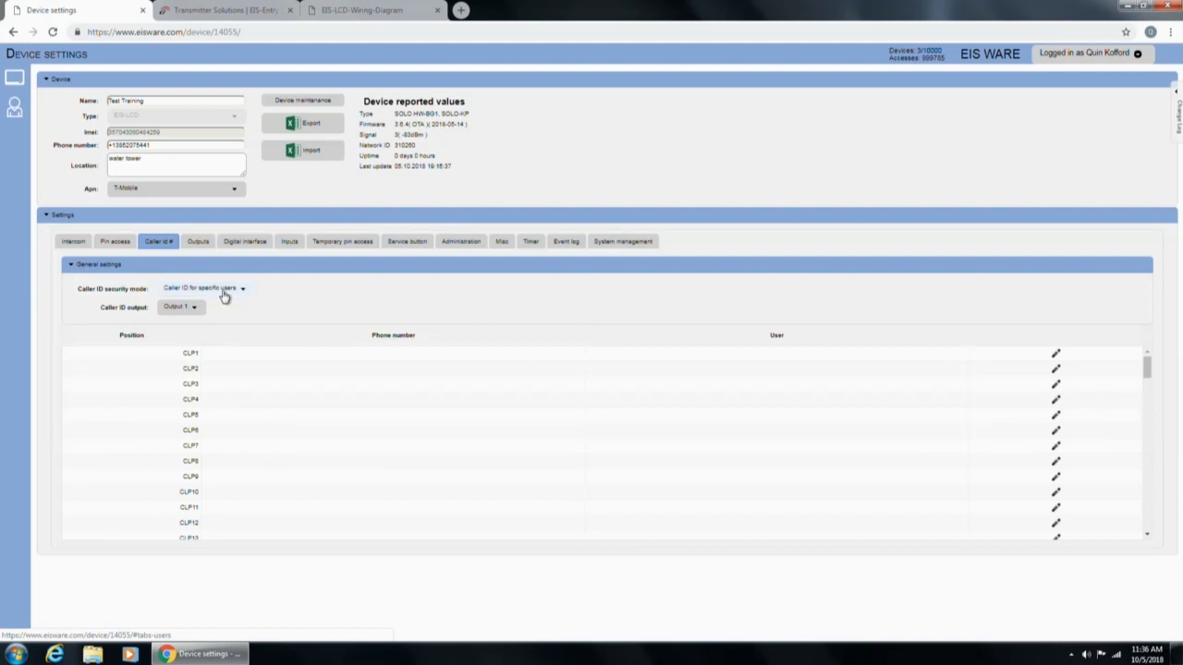
{"action": "left_click", "coordinate": [230, 355]}
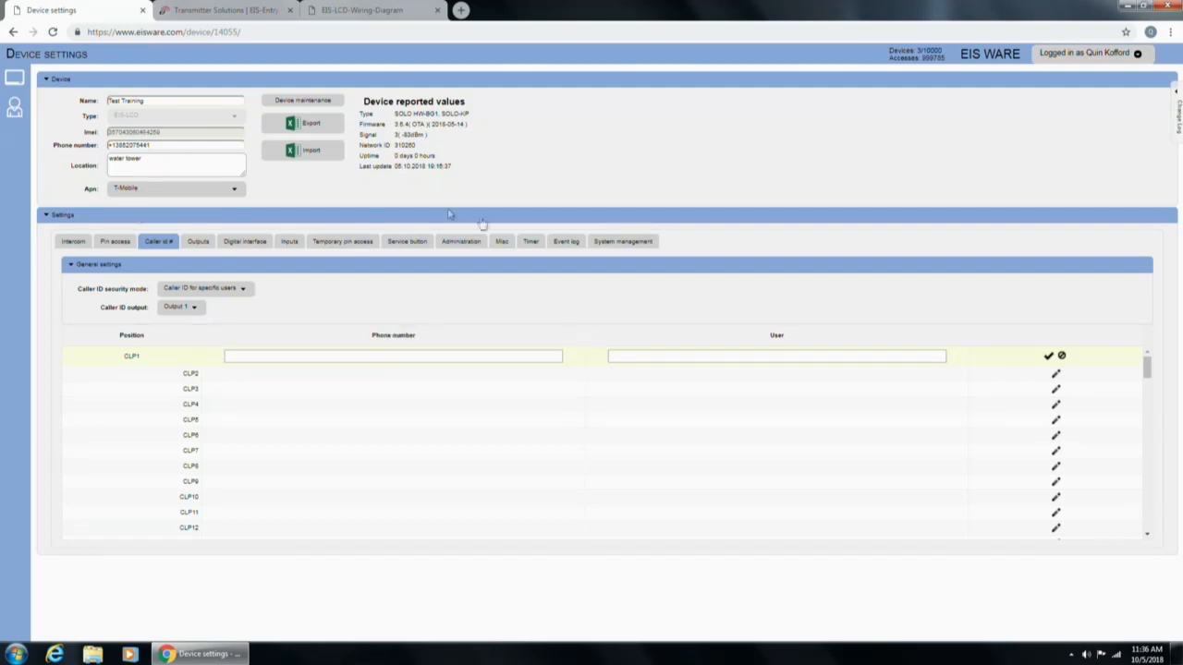
{"action": "left_click", "coordinate": [181, 314]}
{"action": "left_click", "coordinate": [178, 344]}
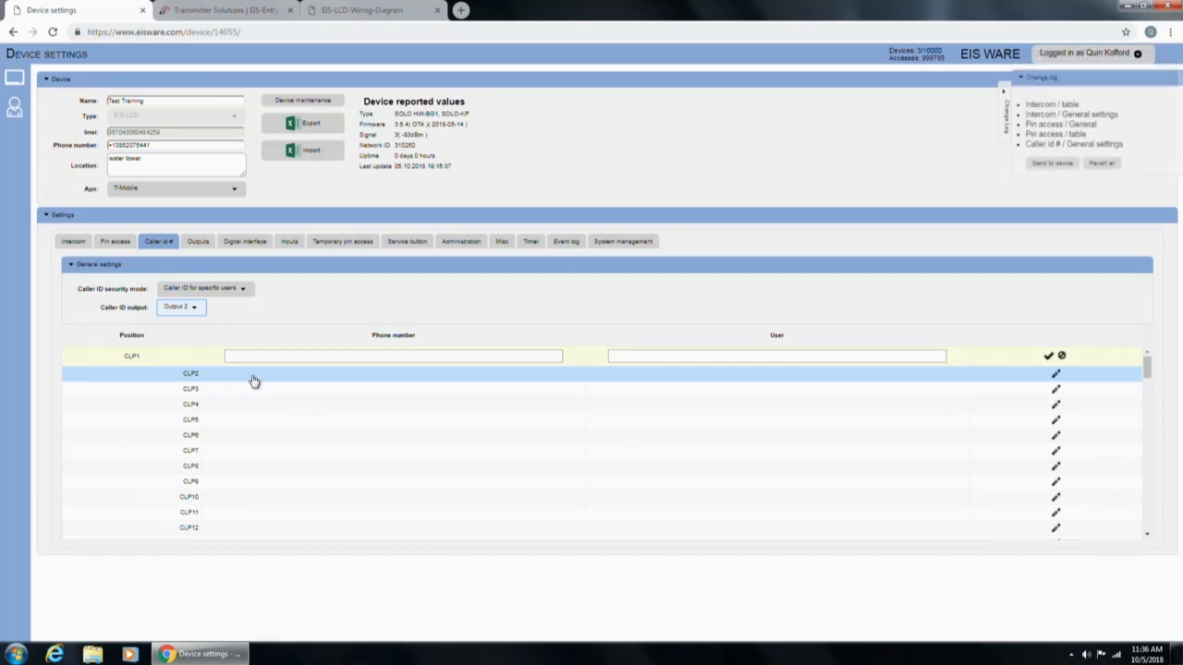
{"action": "left_click", "coordinate": [190, 308]}
{"action": "left_click", "coordinate": [188, 323]}
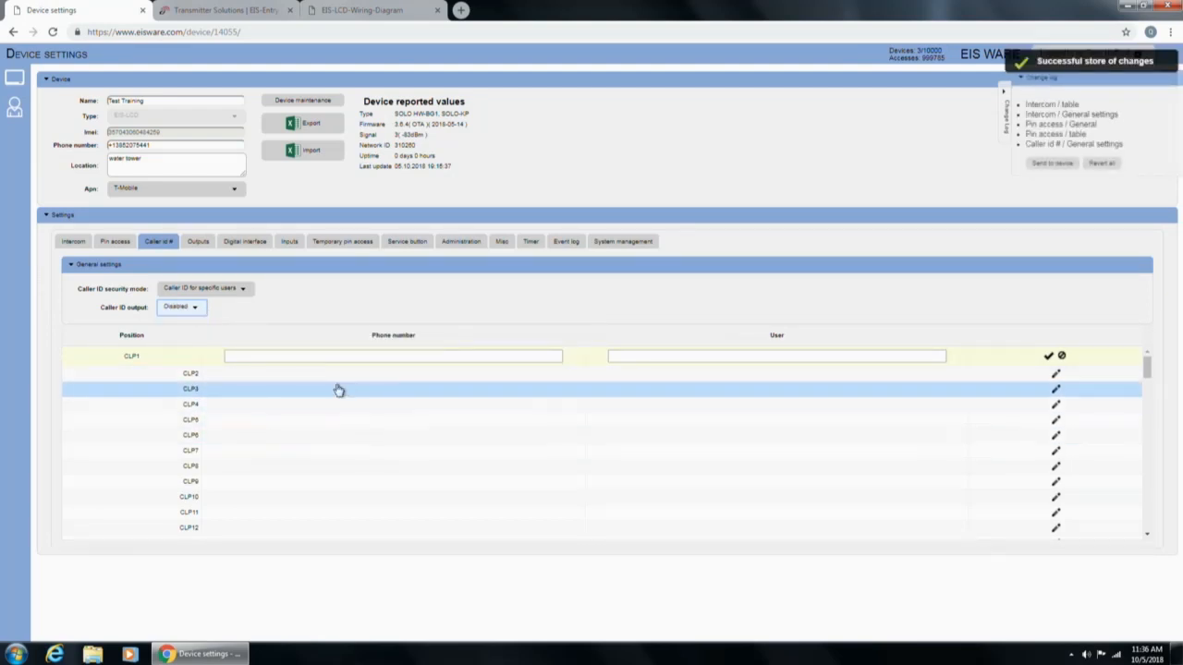
{"action": "left_click", "coordinate": [199, 241]}
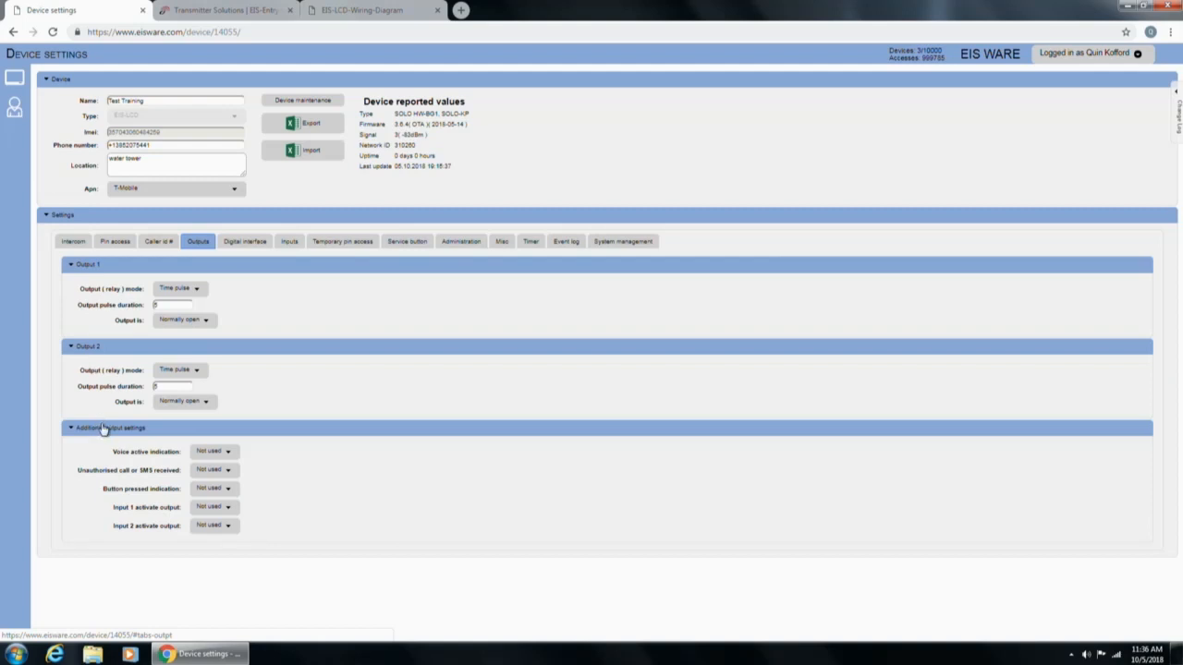
{"action": "left_click", "coordinate": [178, 291]}
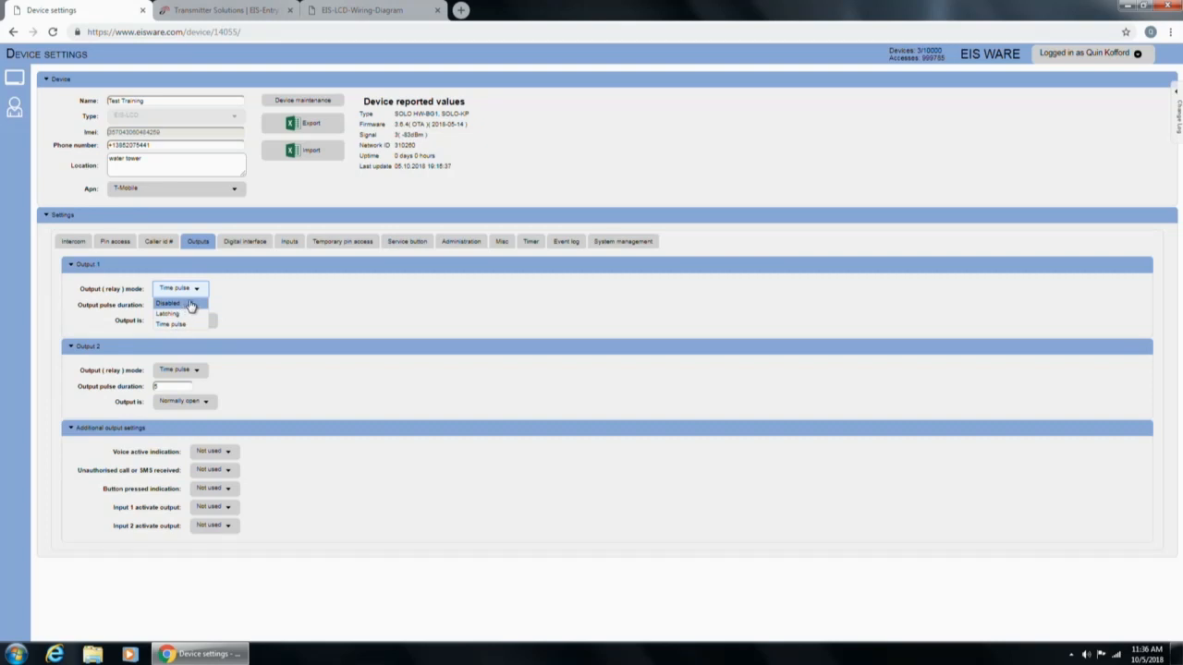
{"action": "left_click", "coordinate": [228, 296]}
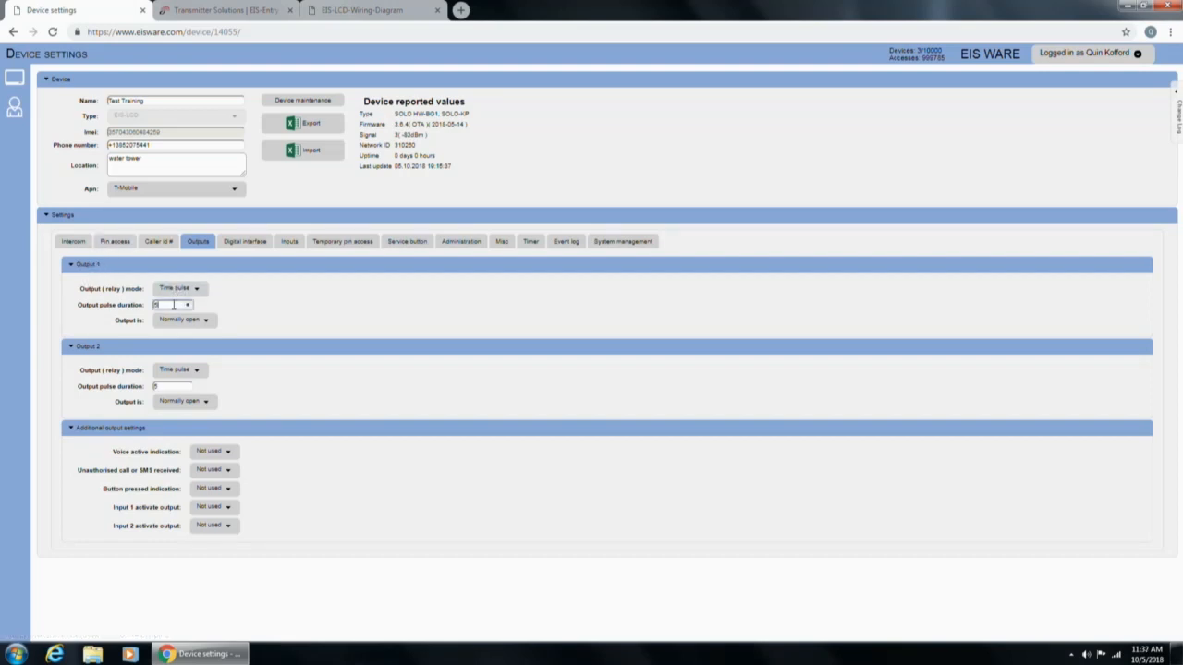
{"action": "left_click_drag", "start_coordinate": [173, 305], "coordinate": [137, 309]}
{"action": "left_click", "coordinate": [174, 320]}
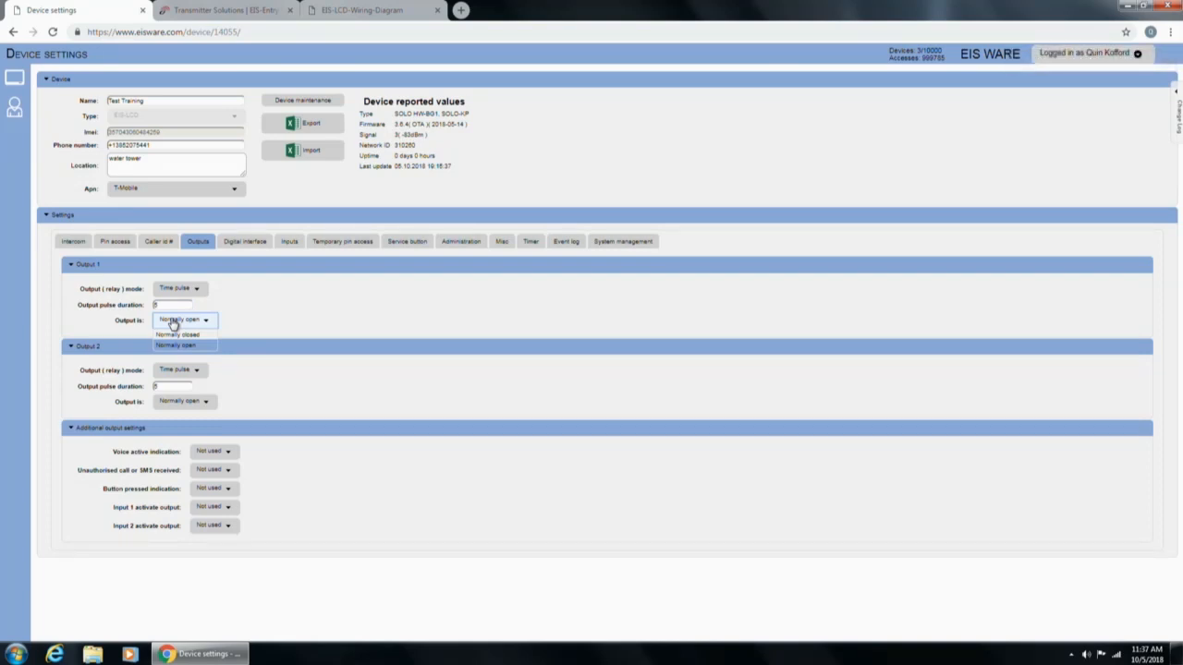
{"action": "left_click", "coordinate": [172, 323]}
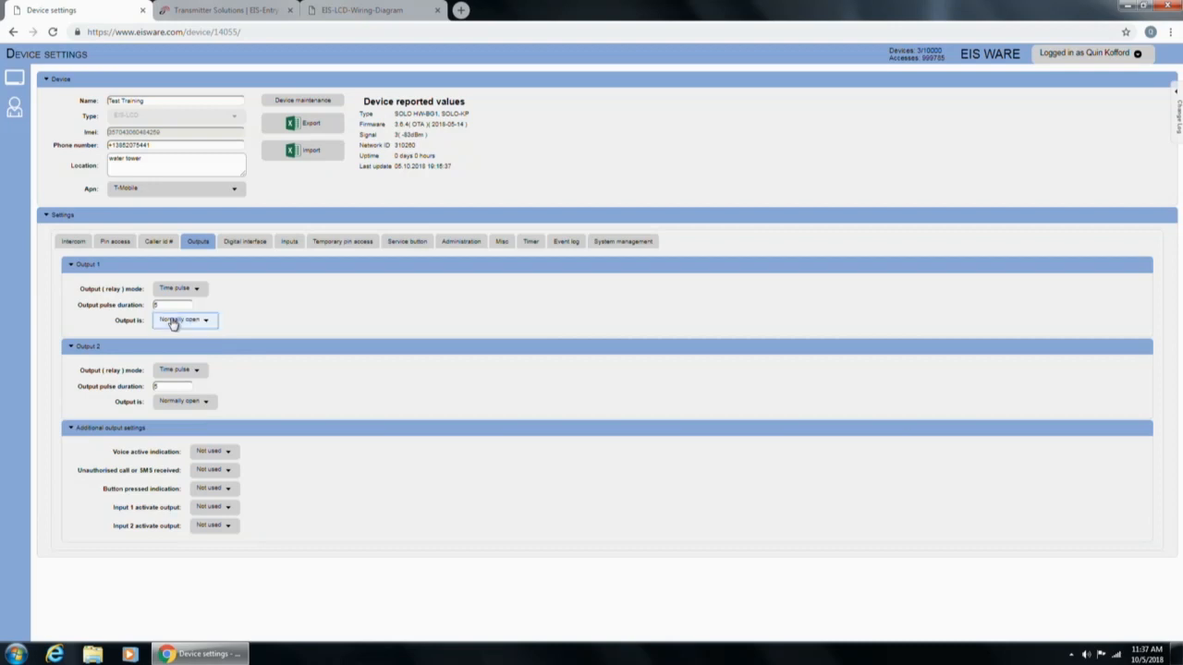
{"action": "left_click", "coordinate": [175, 372]}
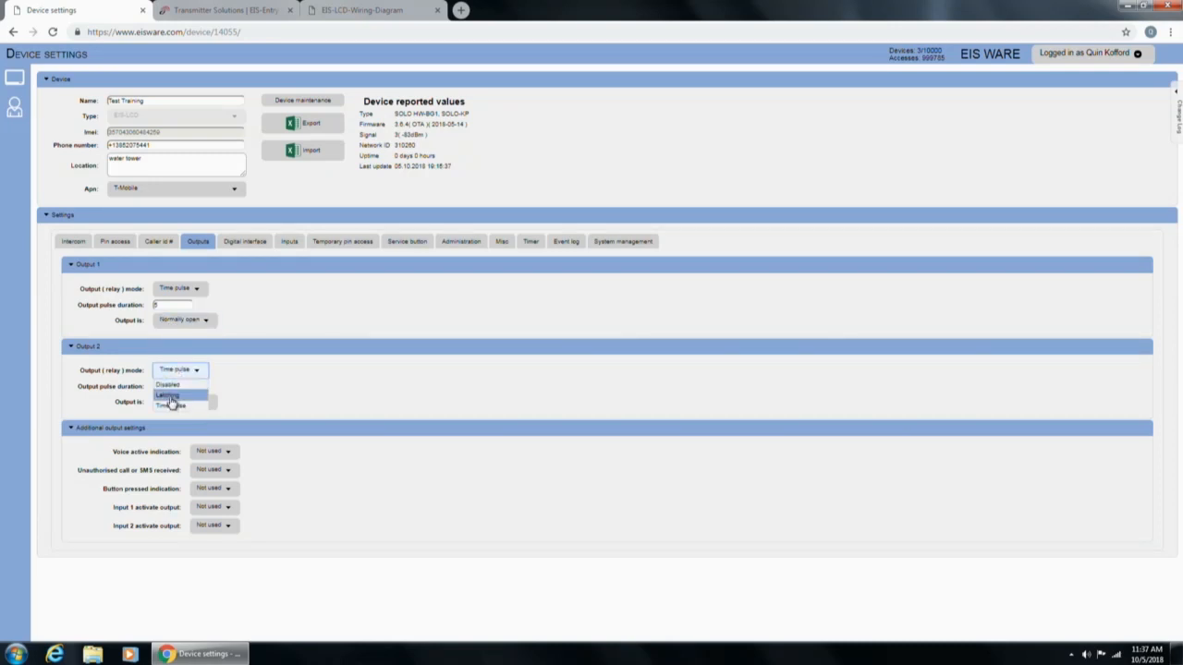
{"action": "left_click", "coordinate": [174, 399]}
{"action": "left_click", "coordinate": [175, 392]}
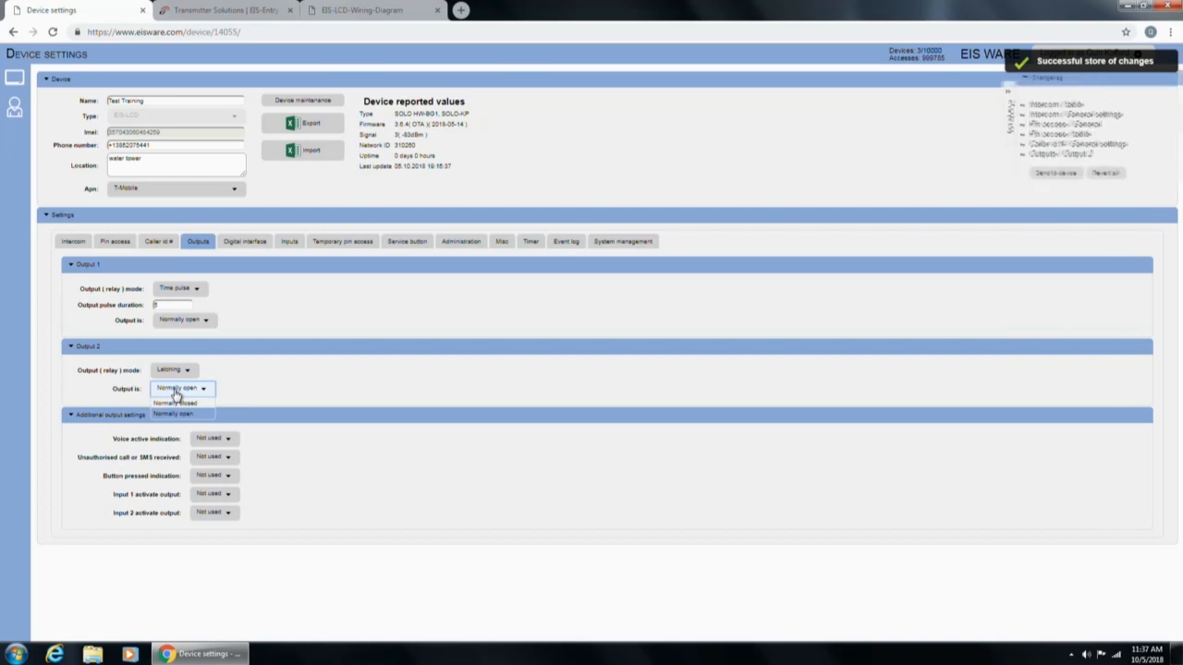
{"action": "left_click", "coordinate": [173, 404]}
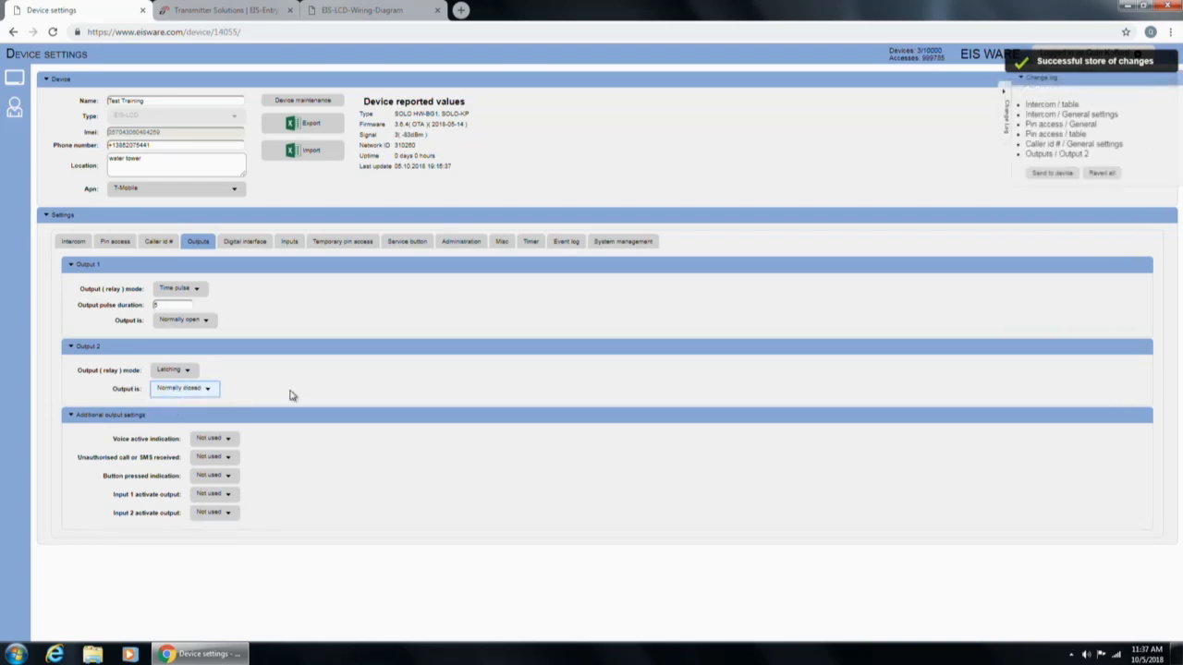
{"action": "left_click", "coordinate": [199, 391]}
{"action": "left_click", "coordinate": [185, 416]}
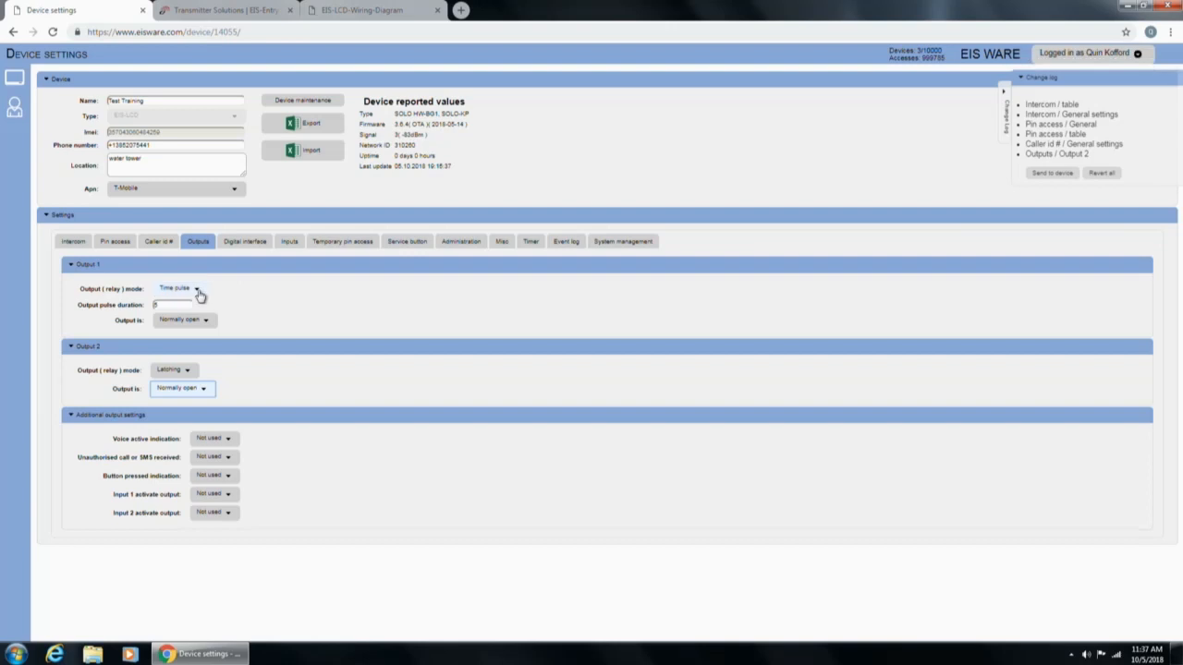
{"action": "left_click", "coordinate": [171, 370]}
{"action": "left_click", "coordinate": [168, 406]}
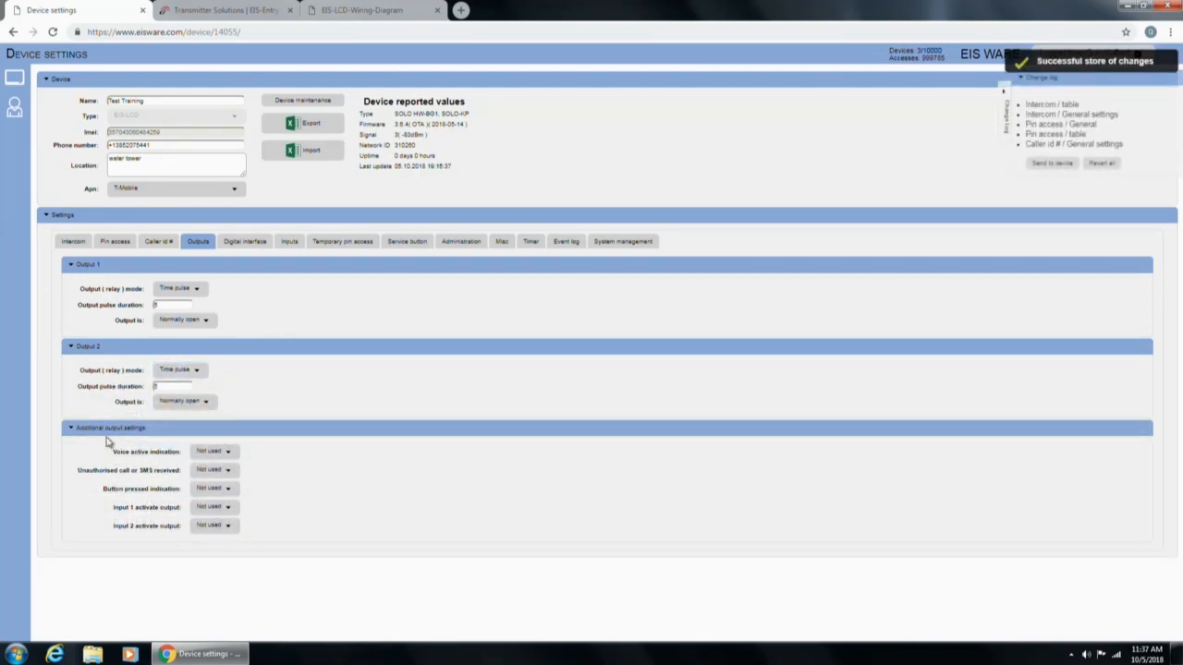
{"action": "left_click", "coordinate": [131, 509]}
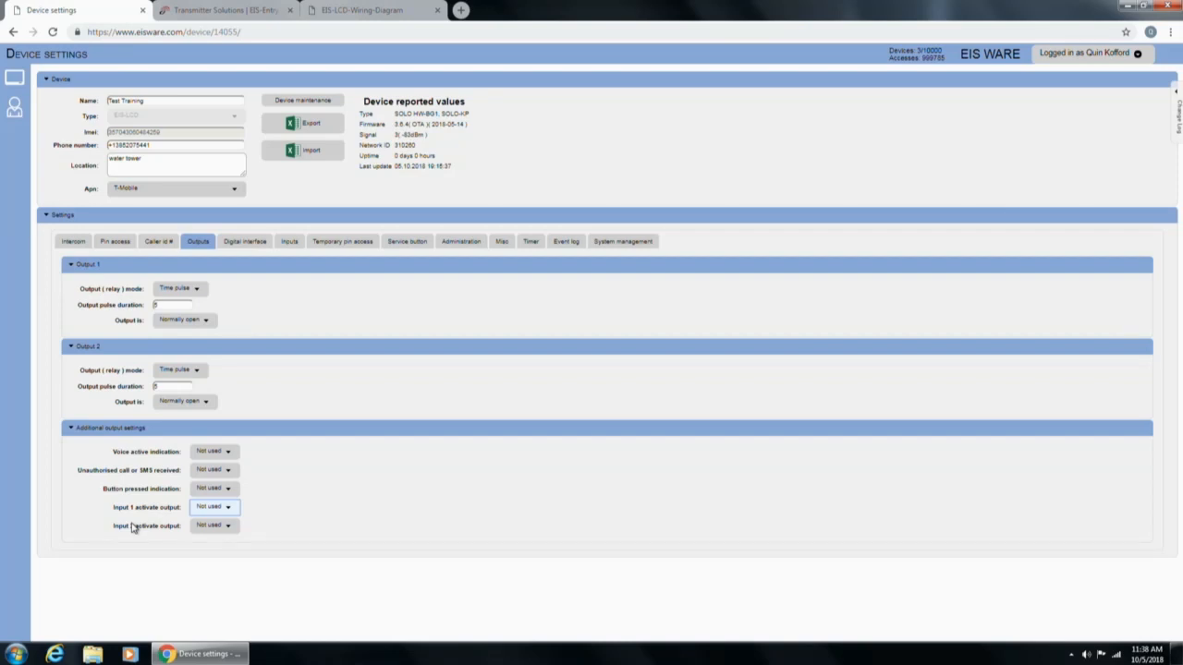
{"action": "left_click", "coordinate": [209, 508]}
{"action": "left_click", "coordinate": [209, 509]}
Set the Digital interface input Mode to 2, keeping Facility code Disabled and Wiegand type W26.
{"action": "left_click", "coordinate": [245, 244]}
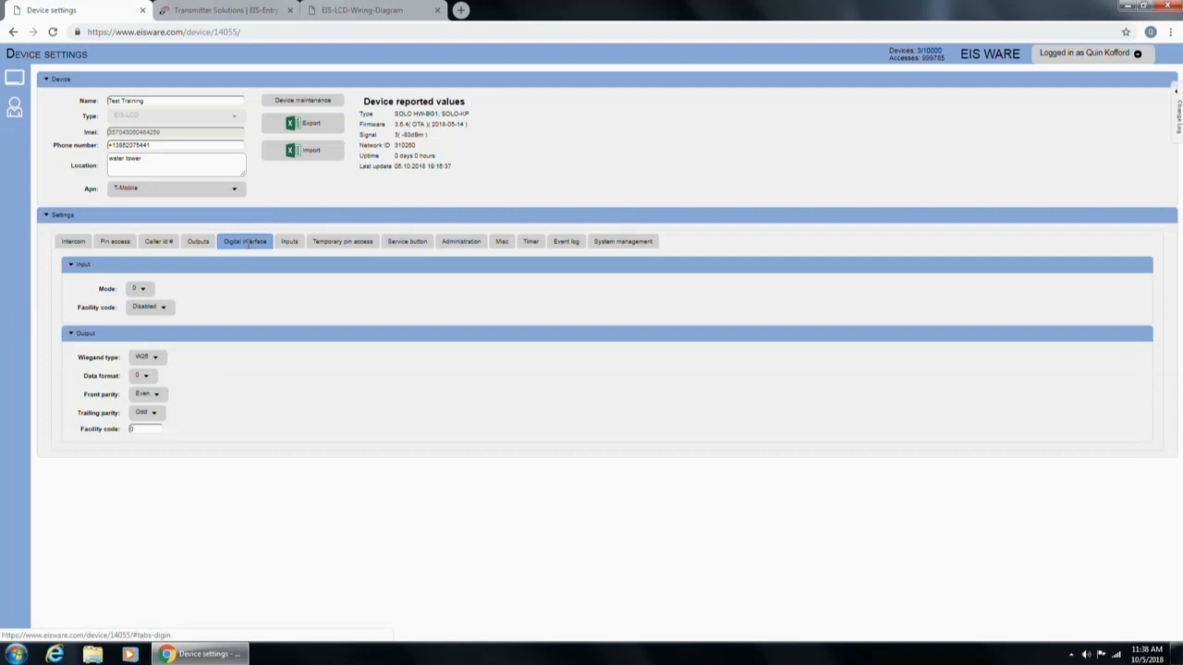
{"action": "left_click", "coordinate": [137, 290]}
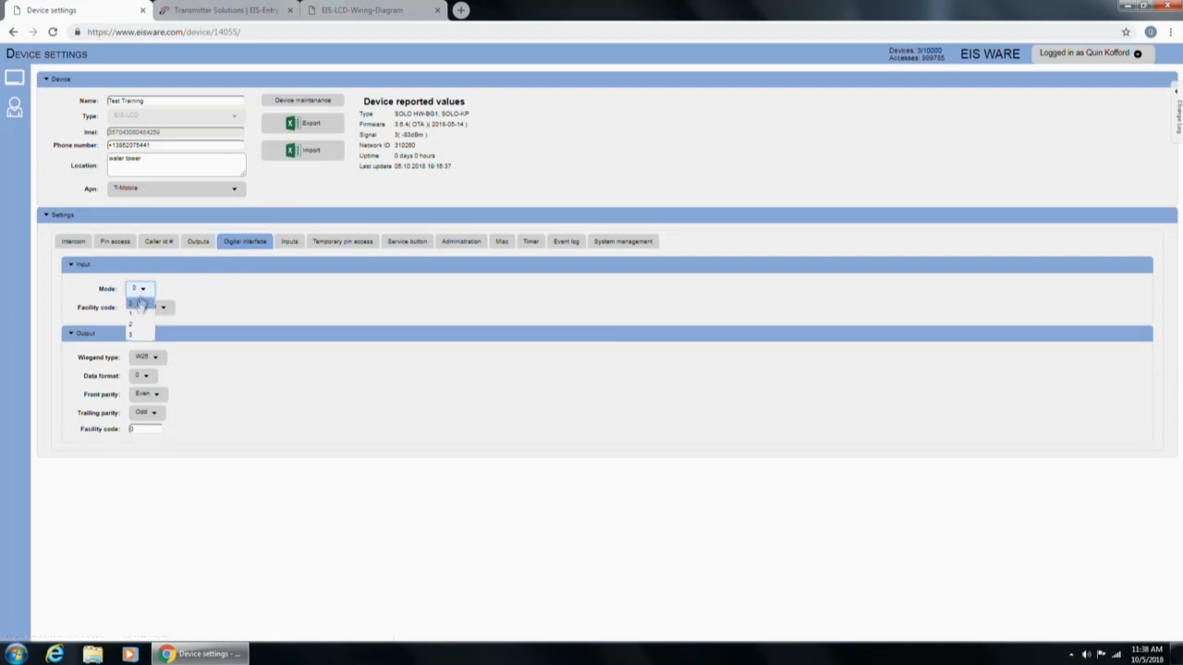
{"action": "left_click", "coordinate": [132, 325]}
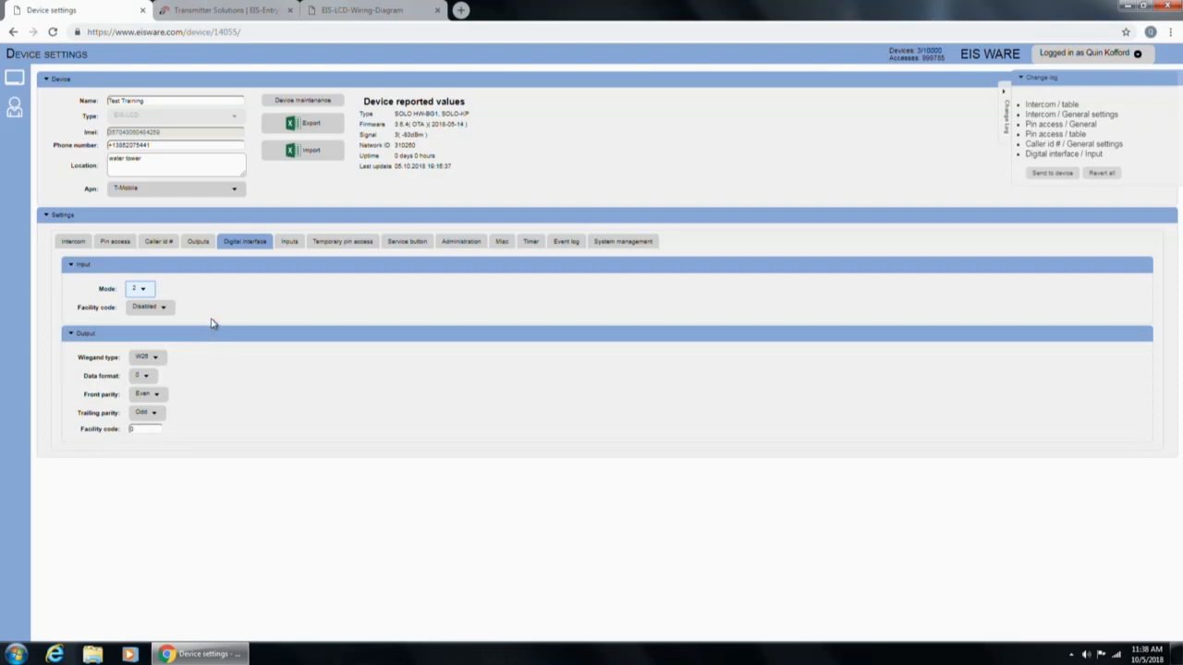
{"action": "left_click", "coordinate": [169, 317]}
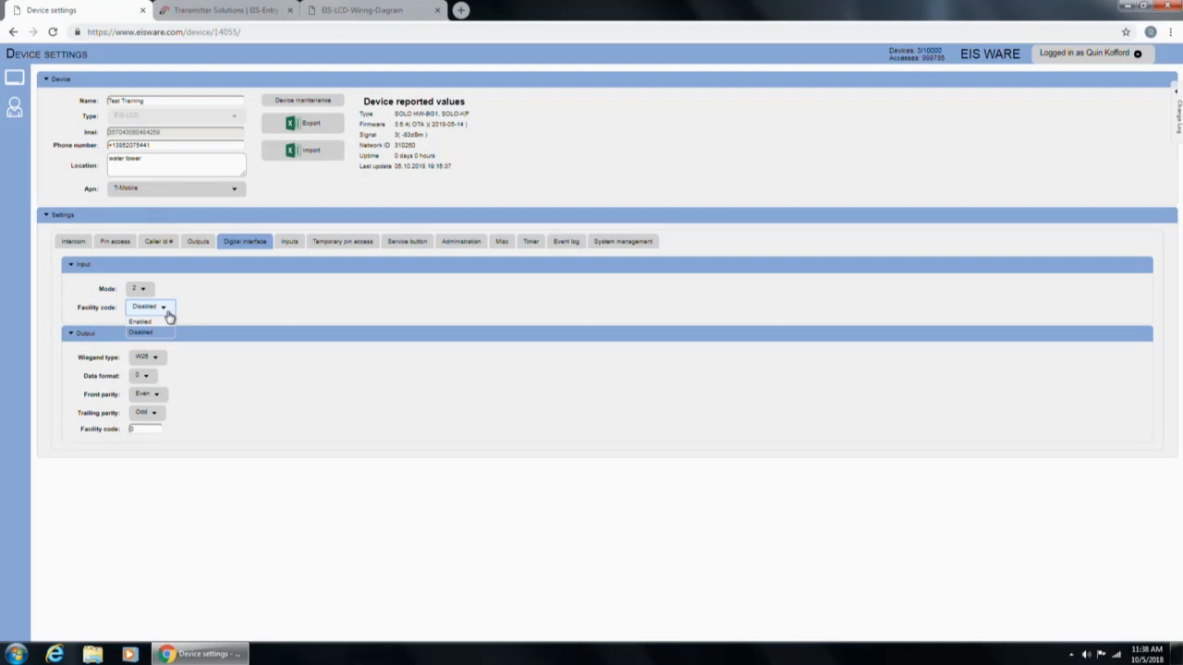
{"action": "left_click", "coordinate": [141, 333]}
{"action": "left_click", "coordinate": [157, 358]}
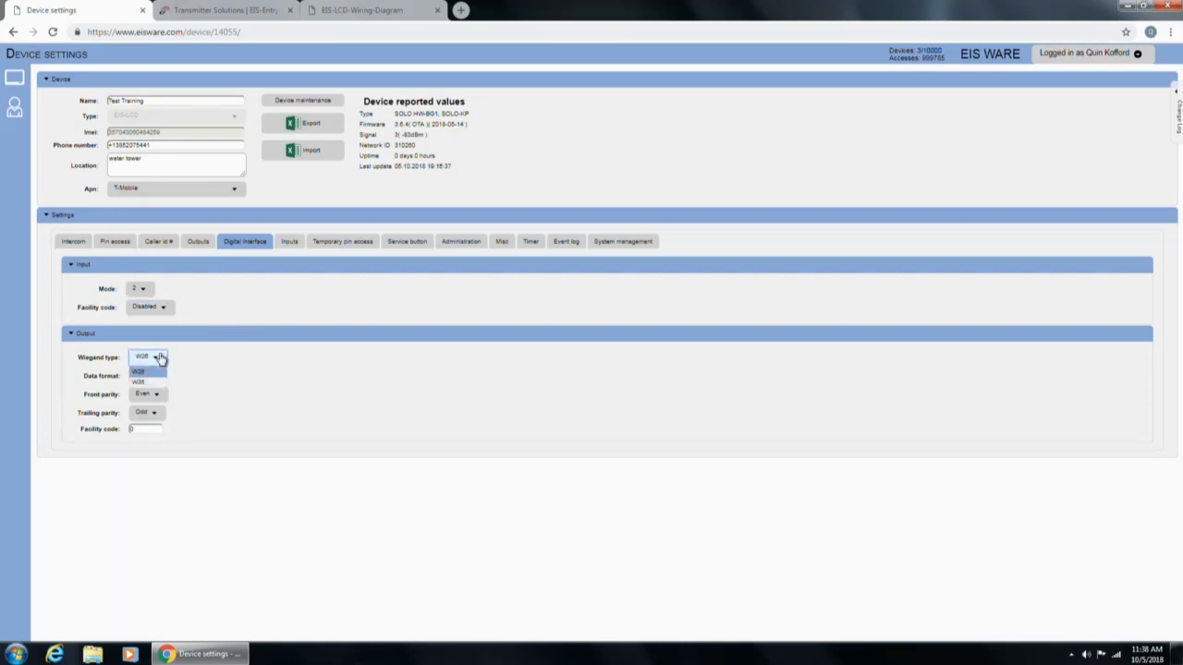
{"action": "left_click", "coordinate": [98, 340]}
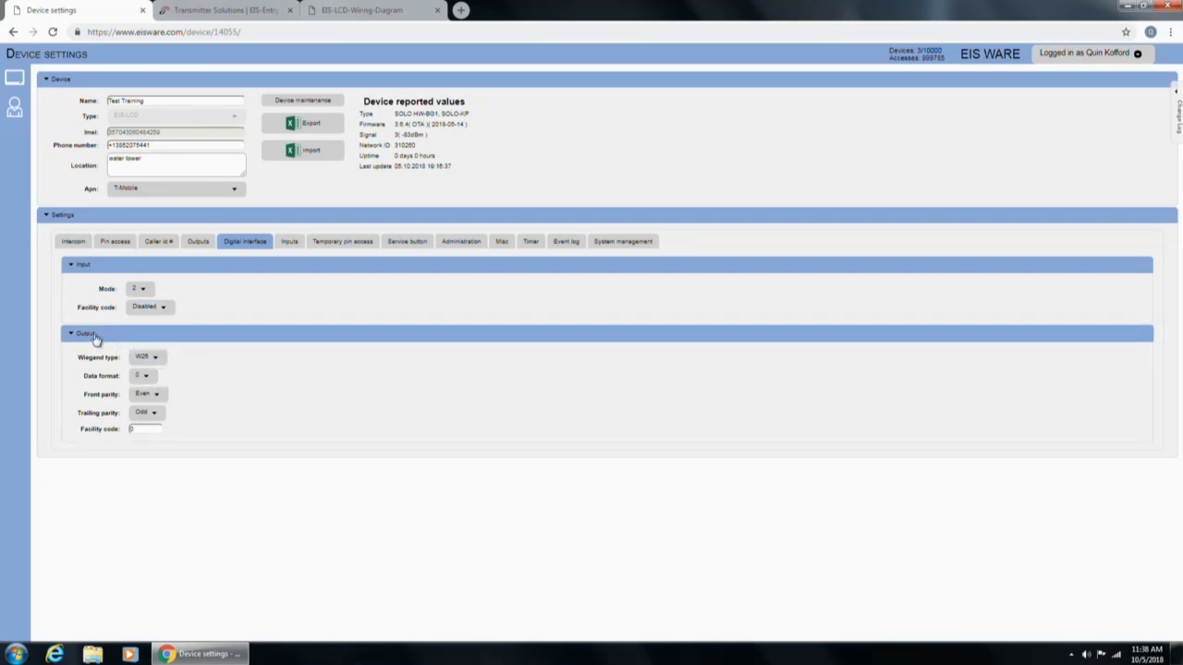
{"action": "left_click", "coordinate": [157, 360]}
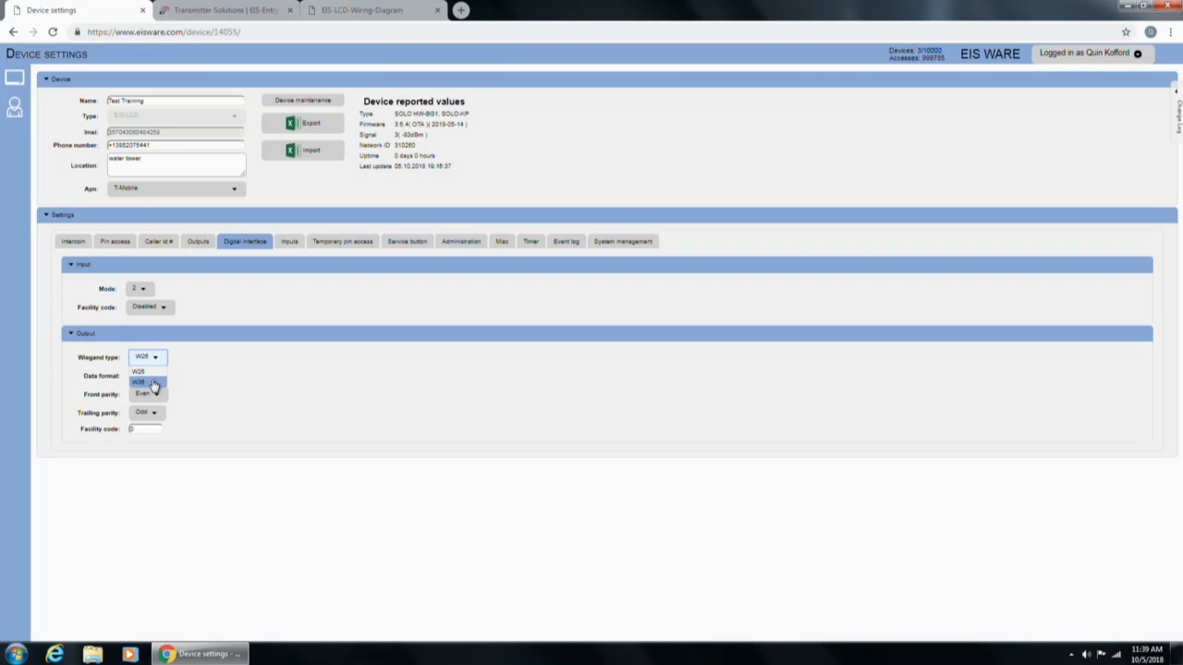
{"action": "left_click", "coordinate": [157, 373]}
{"action": "left_click", "coordinate": [289, 241]}
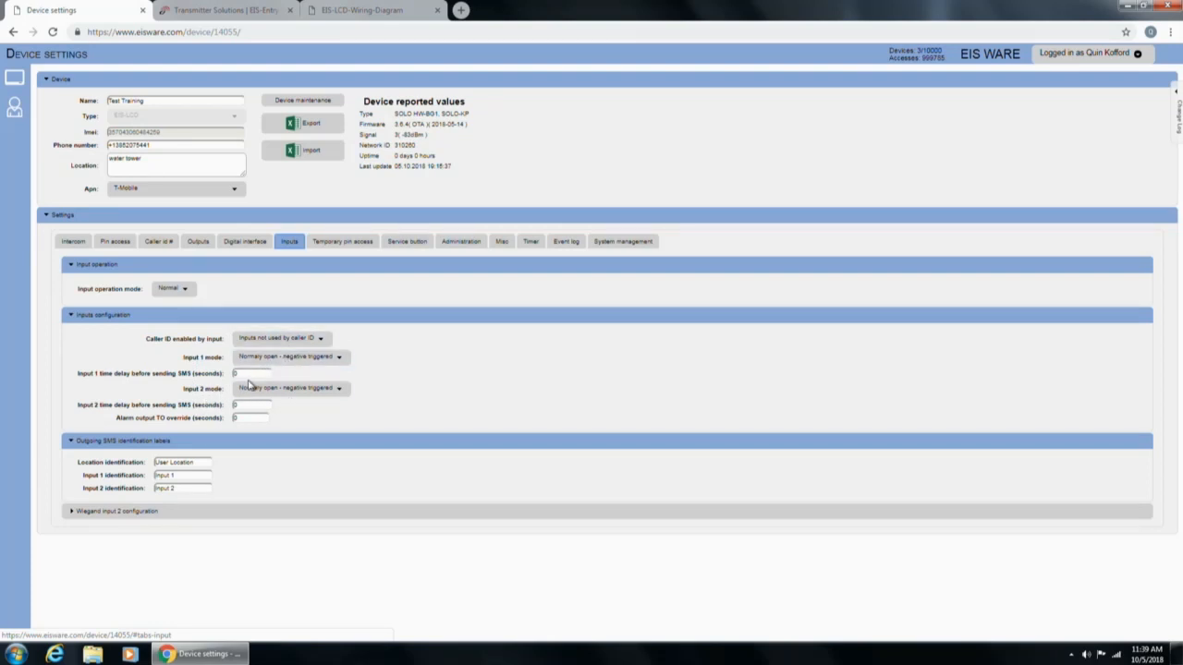
Set the input operation mode to Wiegand, then show the Temporary pin access settings.
{"action": "left_click", "coordinate": [178, 294]}
{"action": "left_click", "coordinate": [170, 315]}
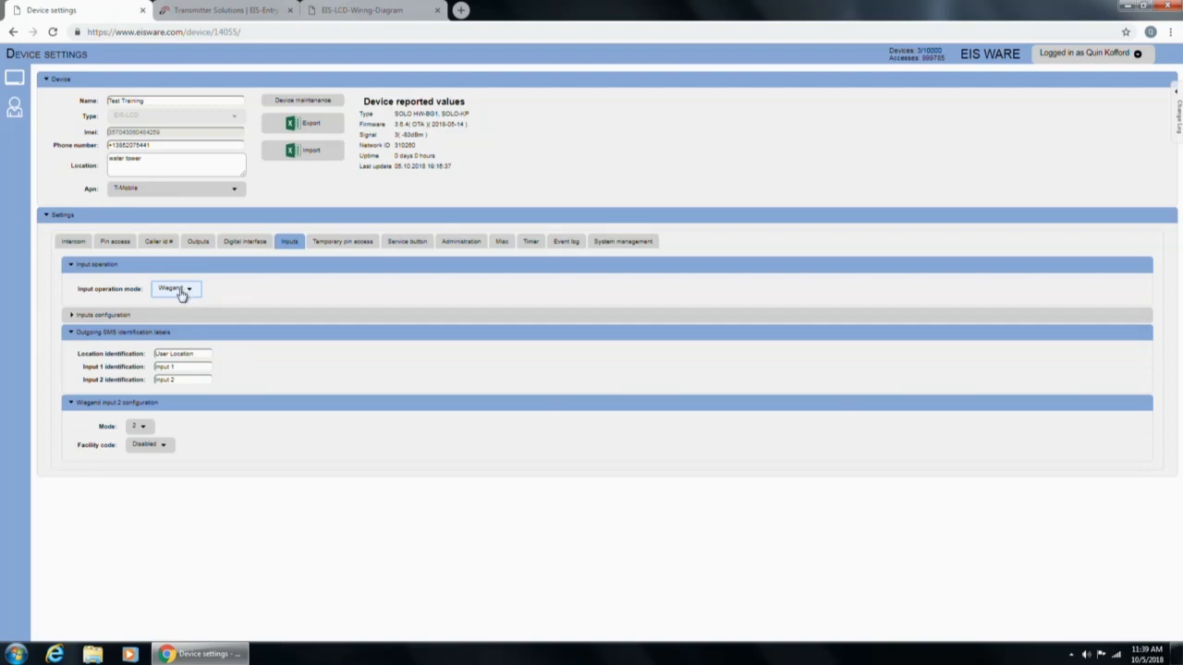
{"action": "left_click", "coordinate": [337, 239]}
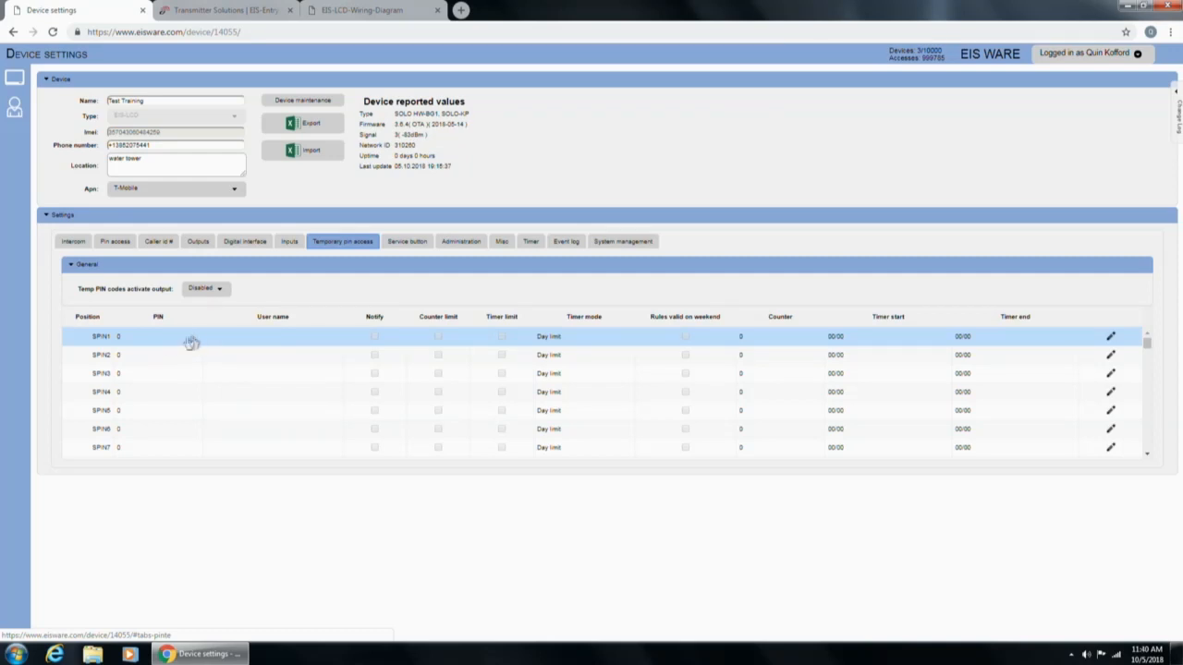
Give SPIN1 a Timer limit mode from 08:00 to 17:00, with weekend rules on, and save it.
{"action": "double_click", "coordinate": [284, 341]}
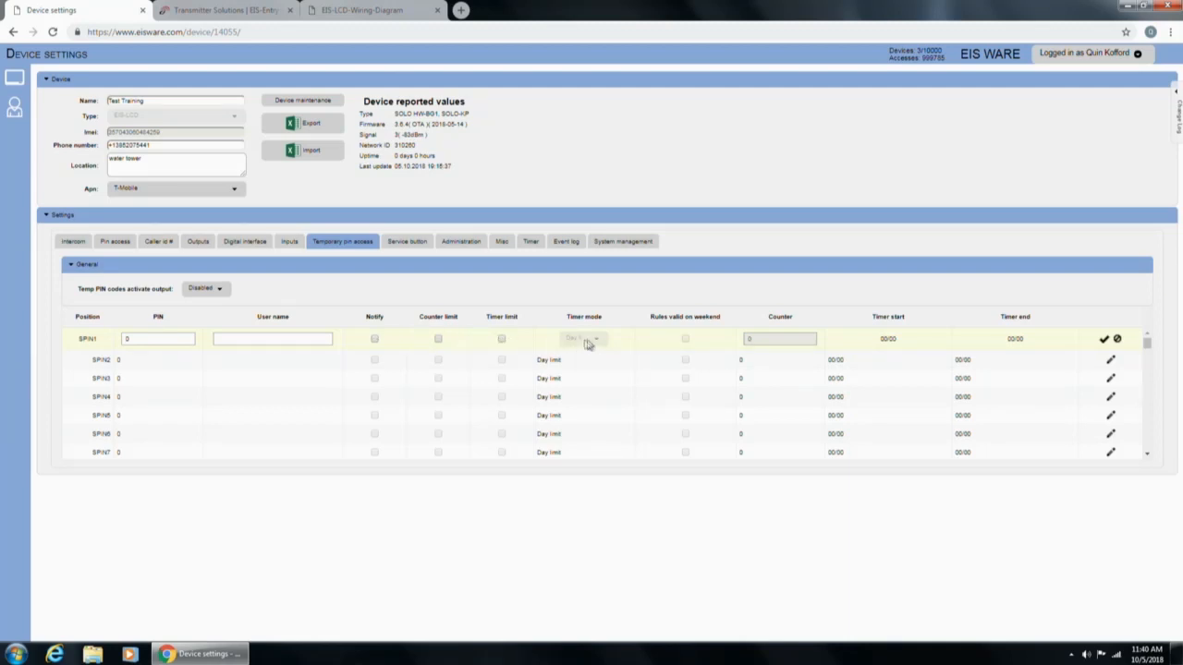
{"action": "left_click", "coordinate": [500, 340]}
{"action": "left_click", "coordinate": [602, 345]}
{"action": "left_click", "coordinate": [598, 362]}
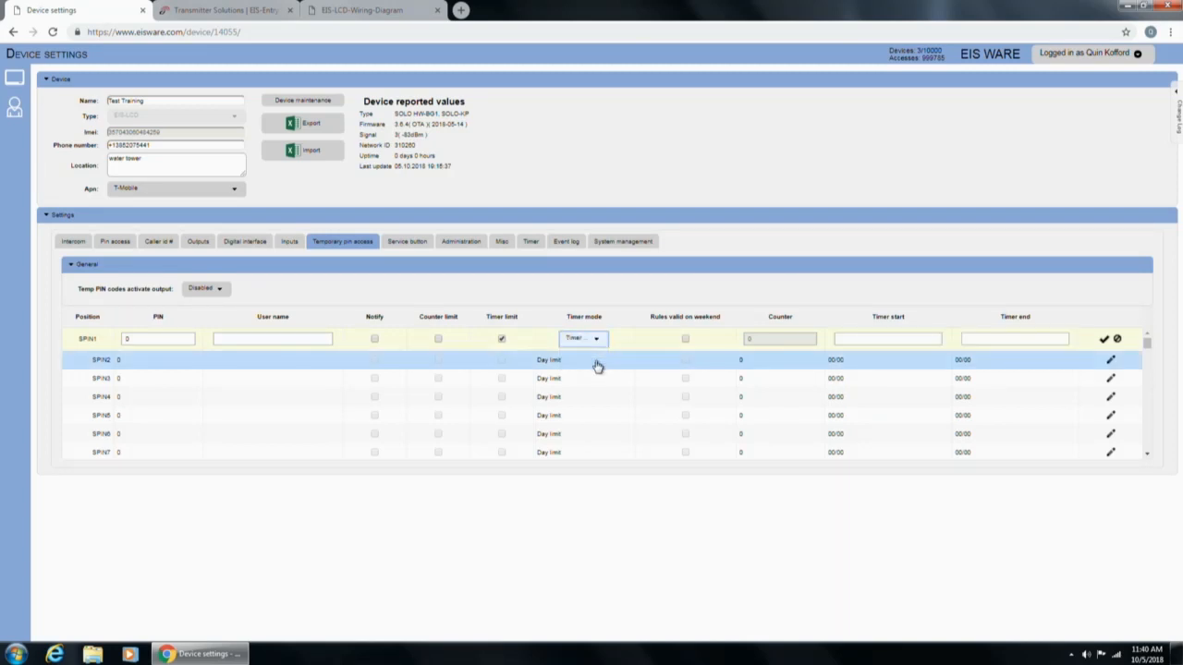
{"action": "left_click", "coordinate": [906, 340]}
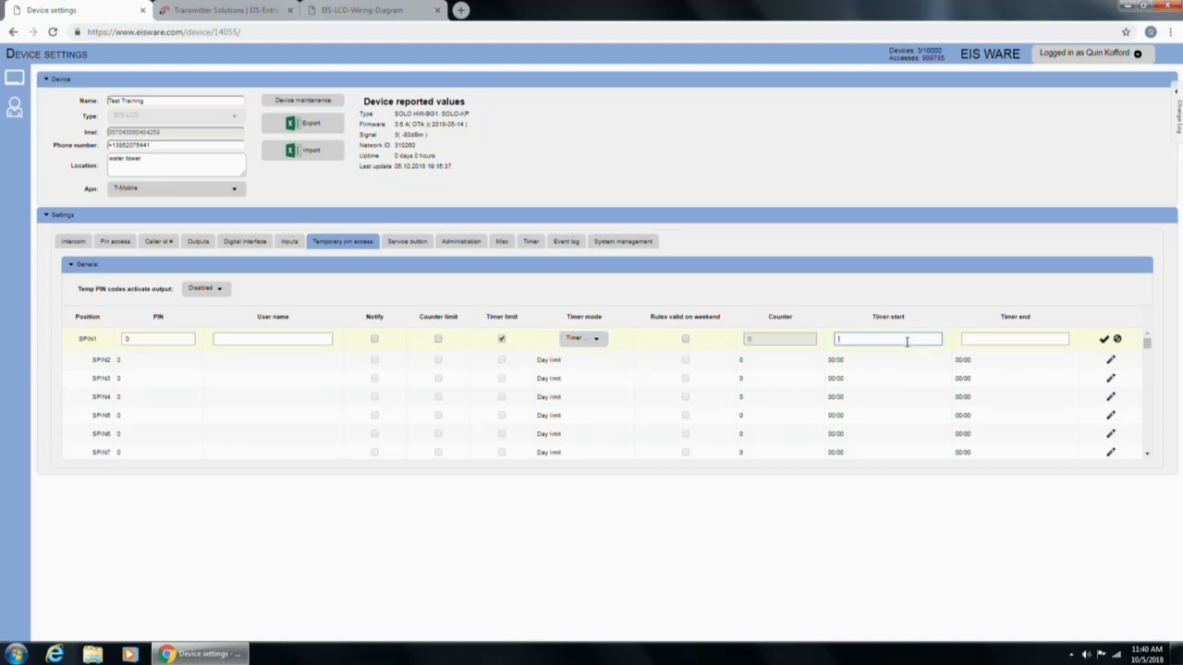
{"action": "type", "text": "08:00"}
{"action": "left_click", "coordinate": [989, 339]}
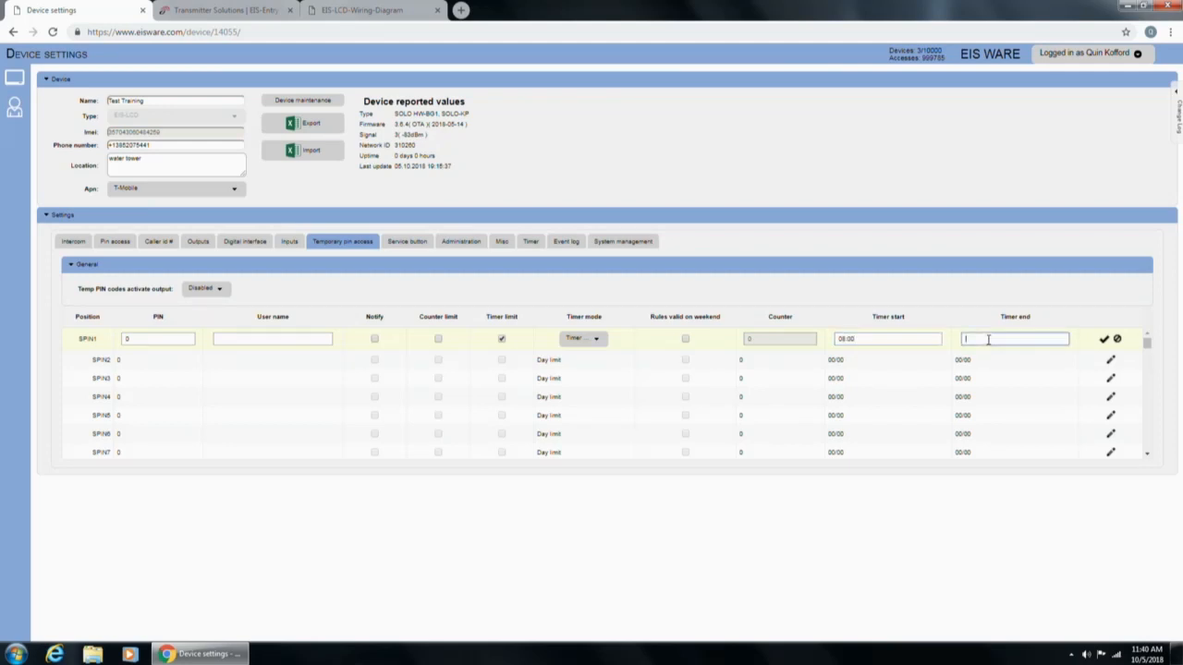
{"action": "type", "text": "17:00"}
{"action": "left_click", "coordinate": [787, 342]}
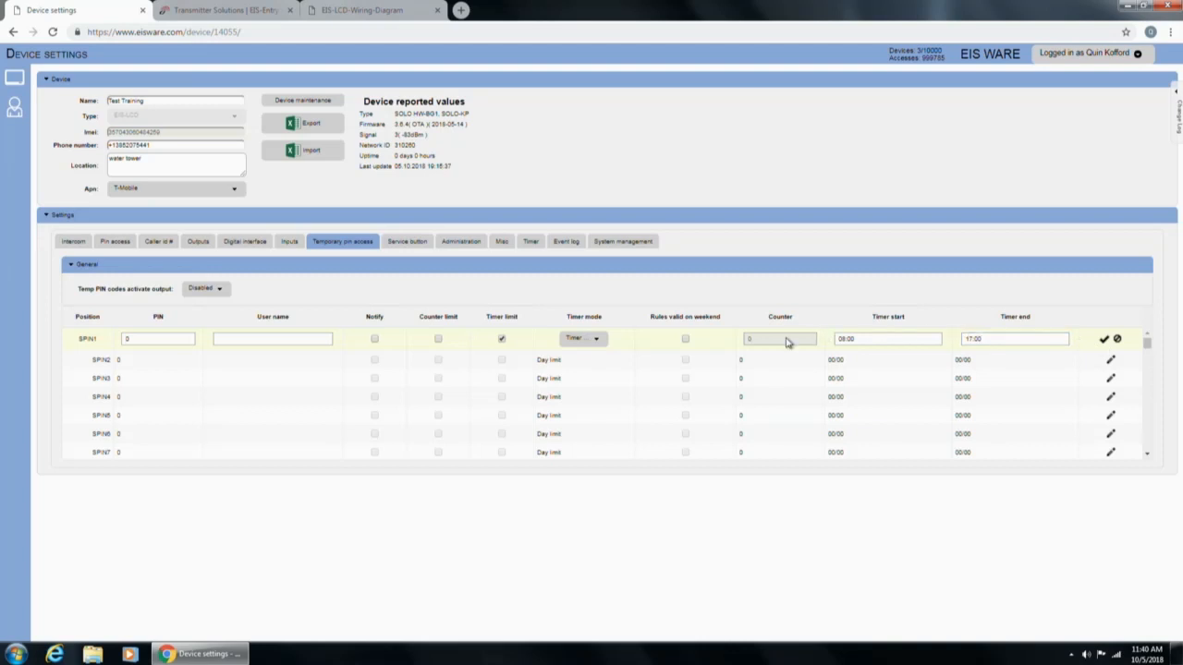
{"action": "left_click", "coordinate": [687, 339]}
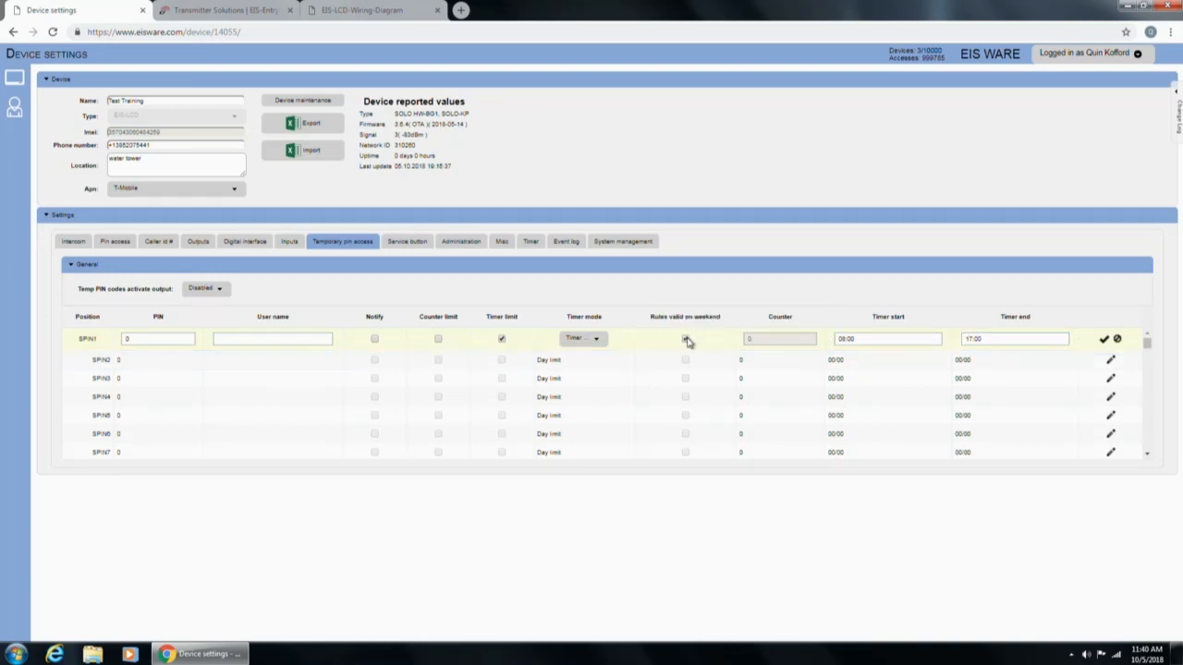
{"action": "left_click", "coordinate": [1105, 341]}
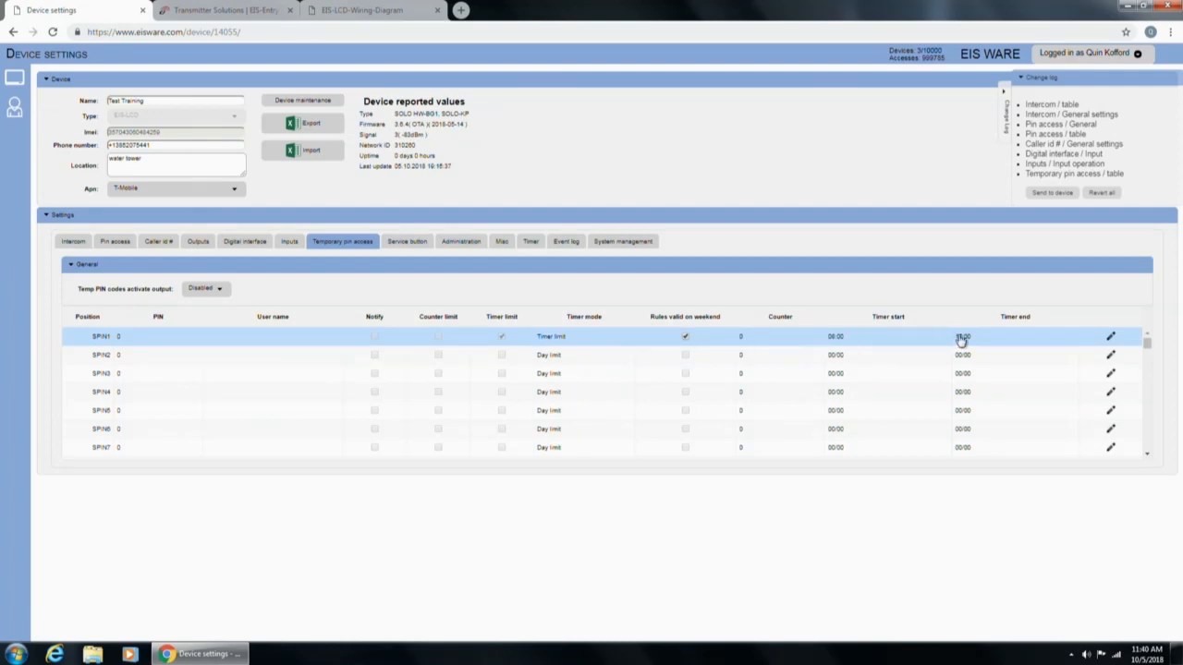
Switch SPIN1 to Day limit with a counter limit of 4 instead of the timer limit, and save.
{"action": "double_click", "coordinate": [583, 340]}
{"action": "left_click", "coordinate": [603, 342]}
{"action": "left_click", "coordinate": [595, 353]}
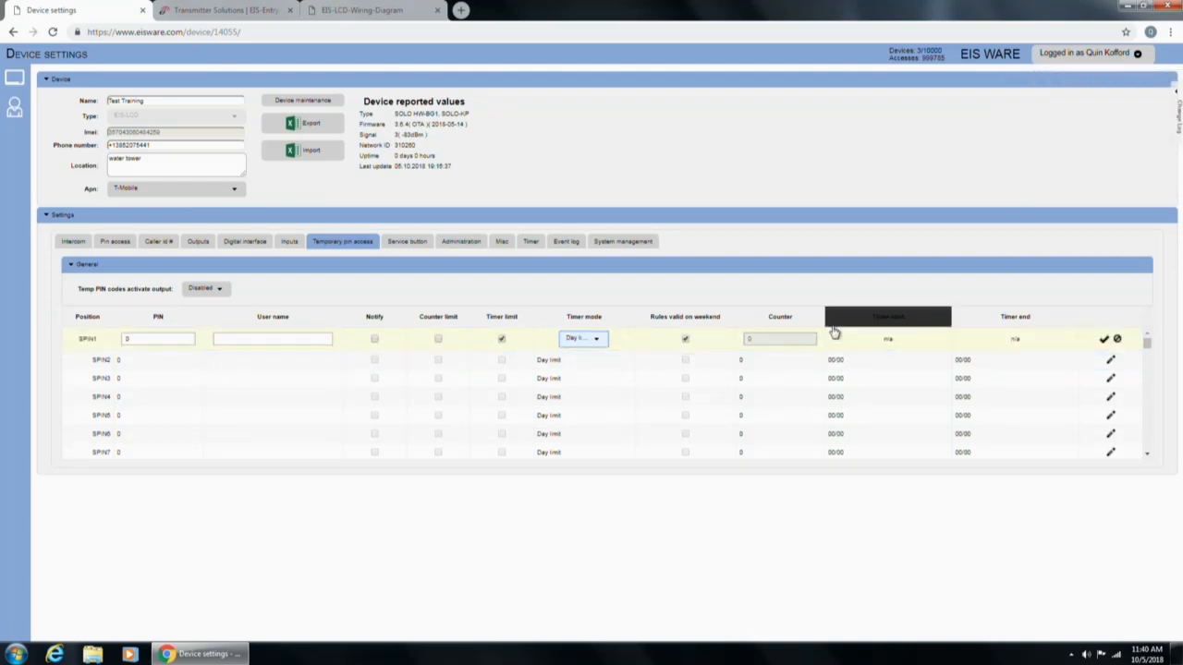
{"action": "left_click", "coordinate": [778, 342]}
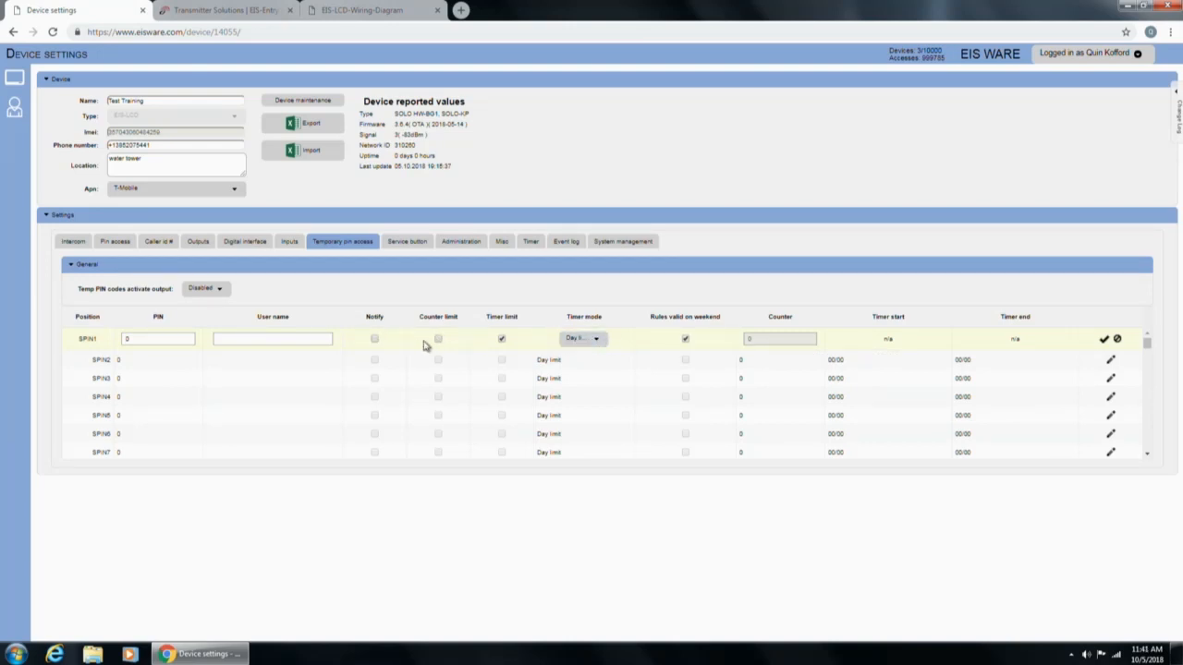
{"action": "left_click", "coordinate": [438, 340]}
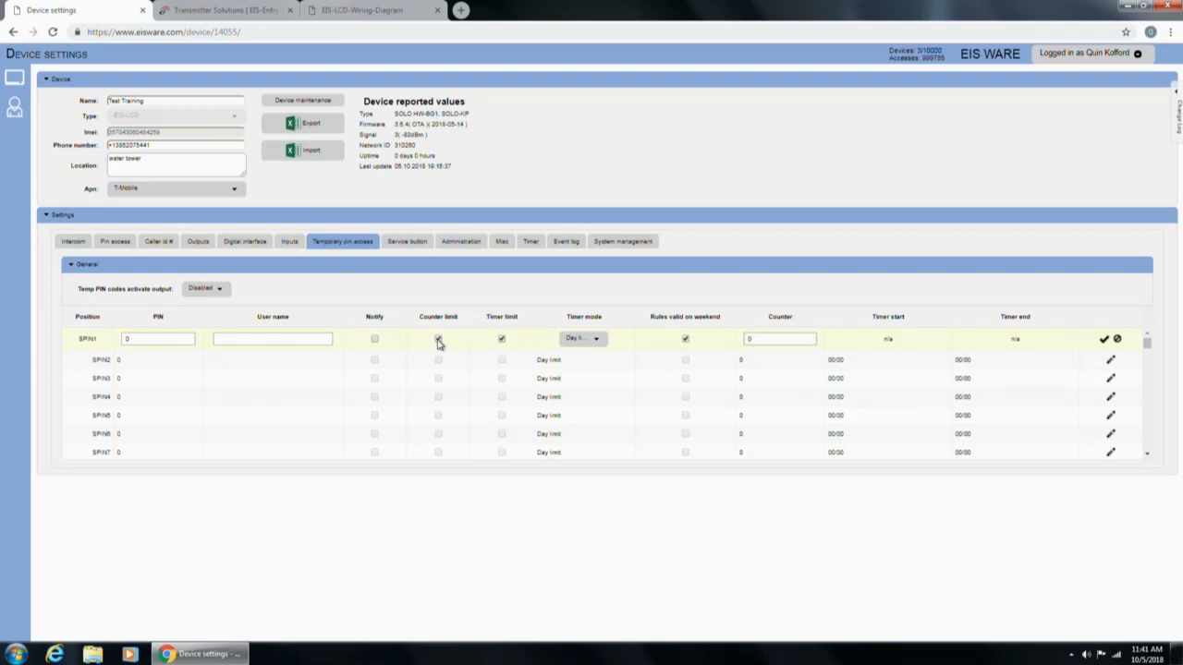
{"action": "left_click", "coordinate": [501, 339]}
{"action": "left_click_drag", "start_coordinate": [794, 341], "coordinate": [742, 341]}
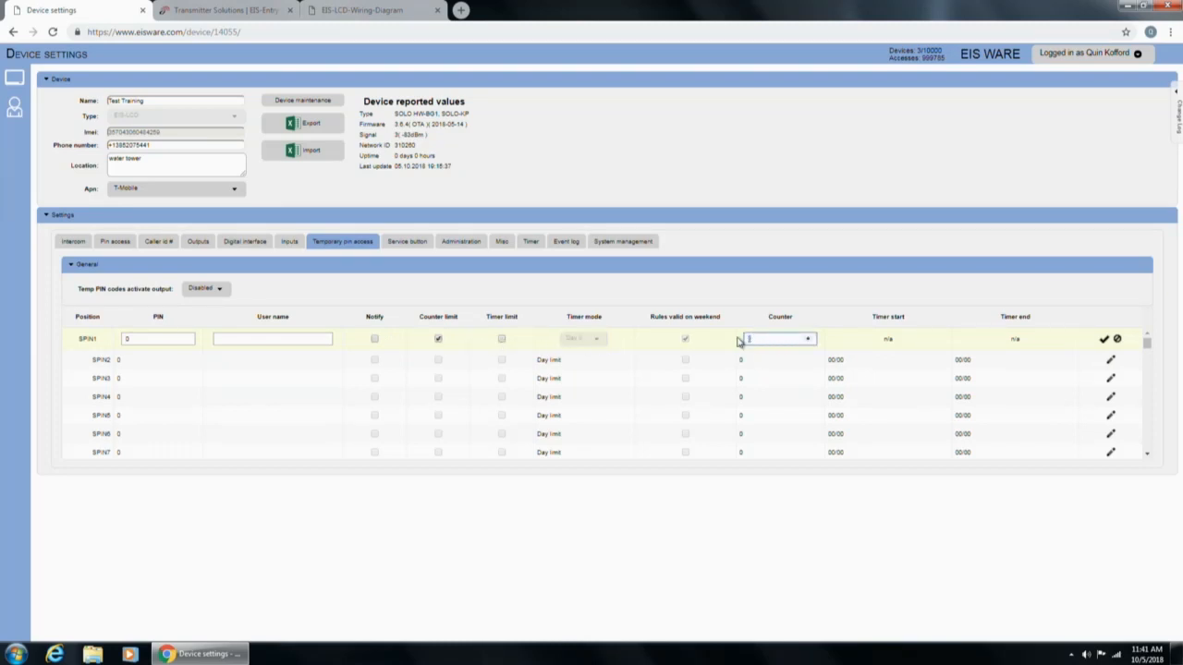
{"action": "type", "text": "4"}
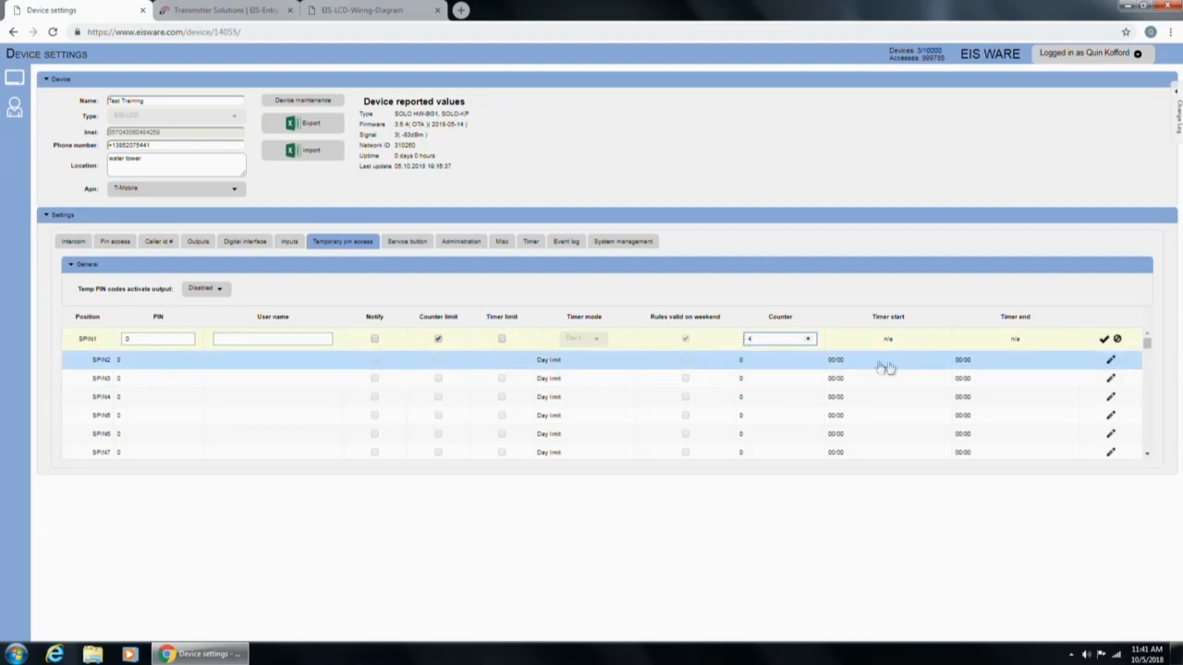
{"action": "left_click", "coordinate": [1103, 340]}
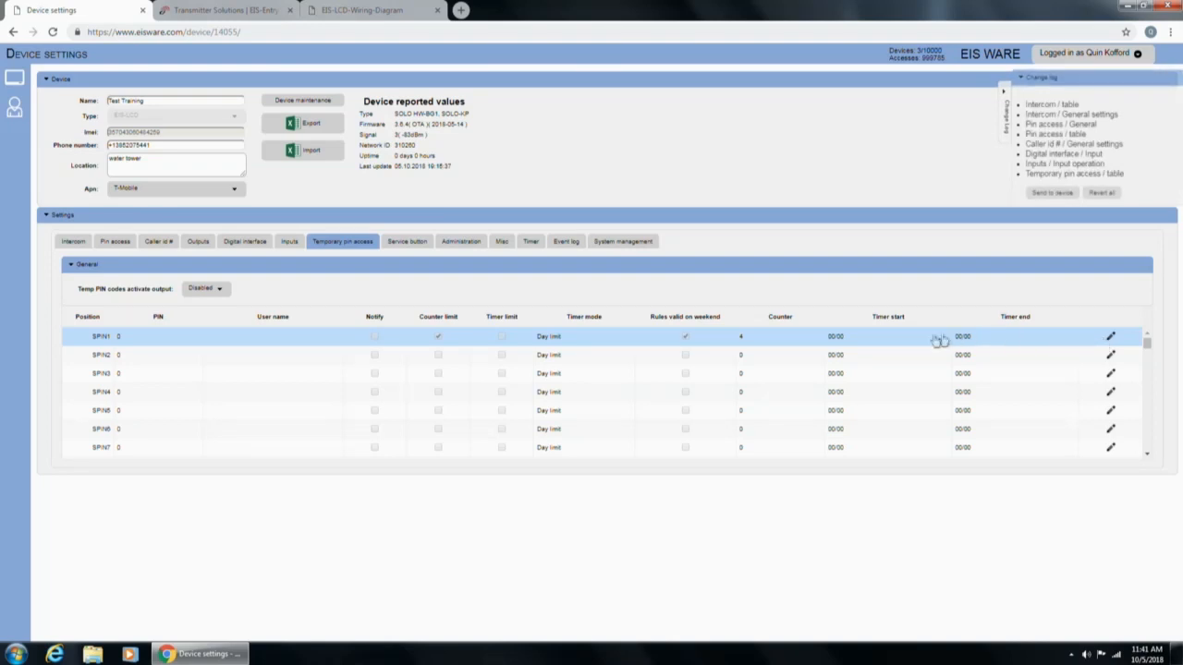
{"action": "left_click", "coordinate": [413, 243]}
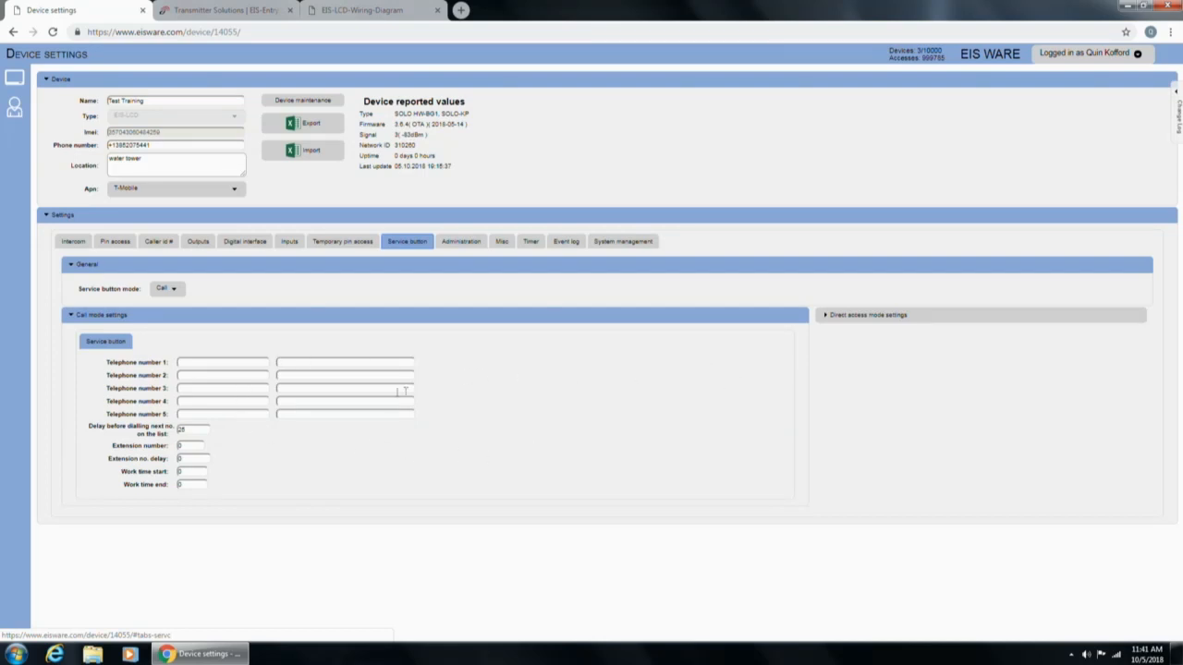
{"action": "left_click", "coordinate": [184, 360]}
{"action": "left_click", "coordinate": [186, 373]}
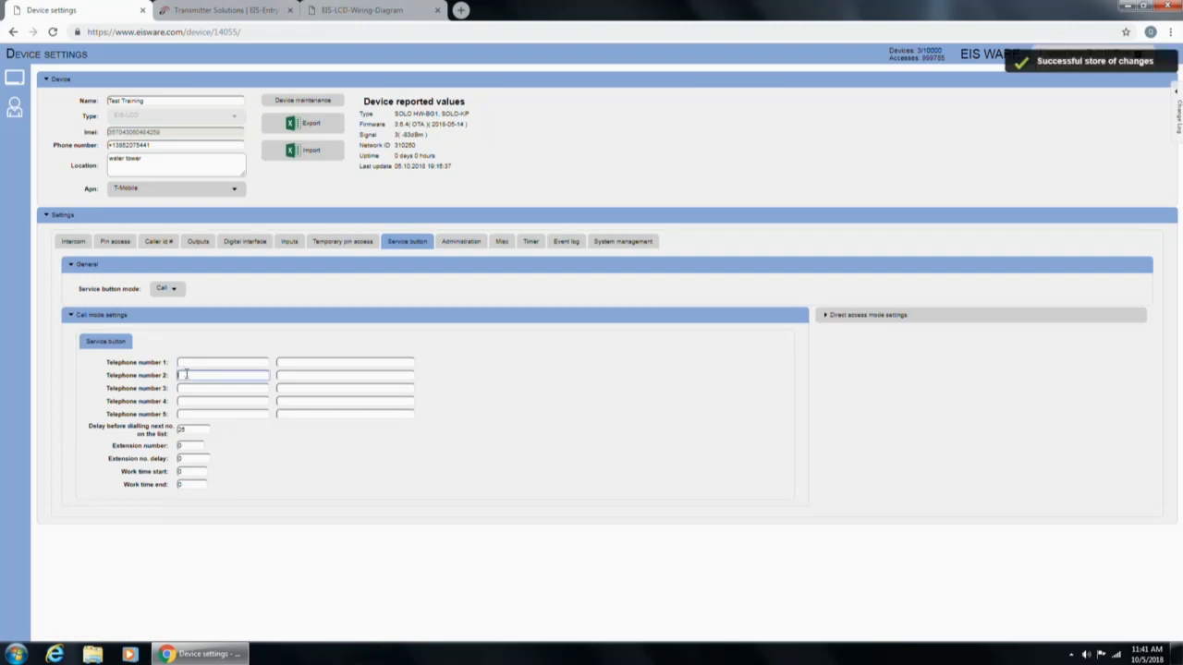
{"action": "left_click", "coordinate": [186, 387]}
{"action": "left_click", "coordinate": [187, 401]}
{"action": "left_click", "coordinate": [190, 415]}
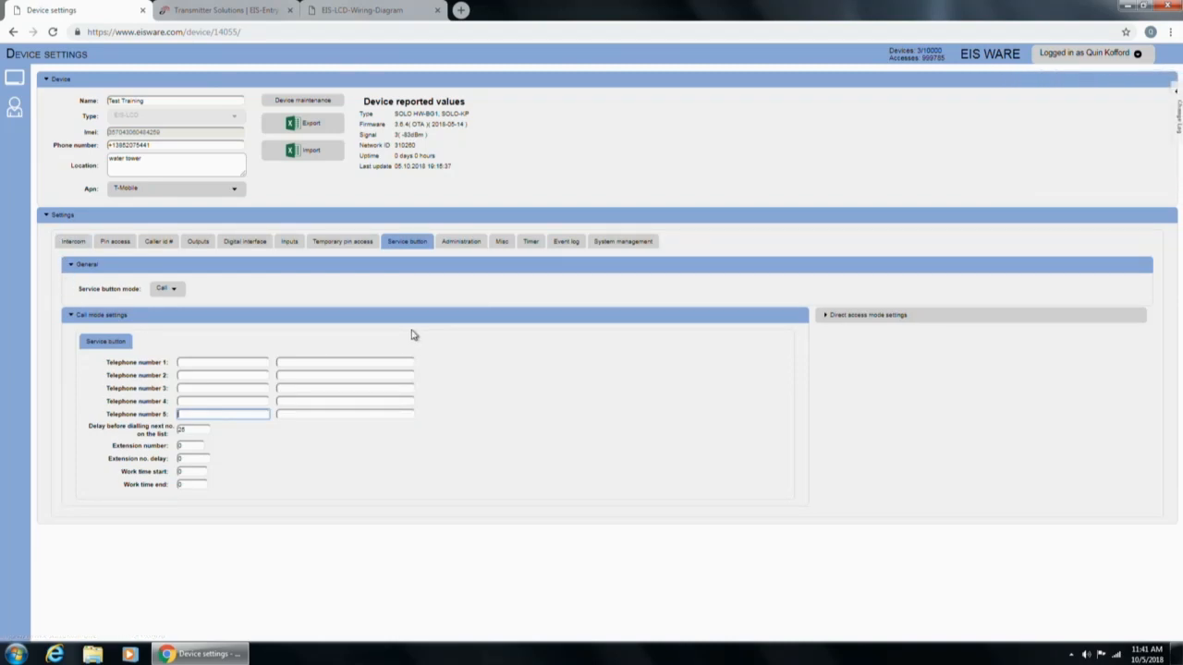
{"action": "left_click", "coordinate": [203, 363]}
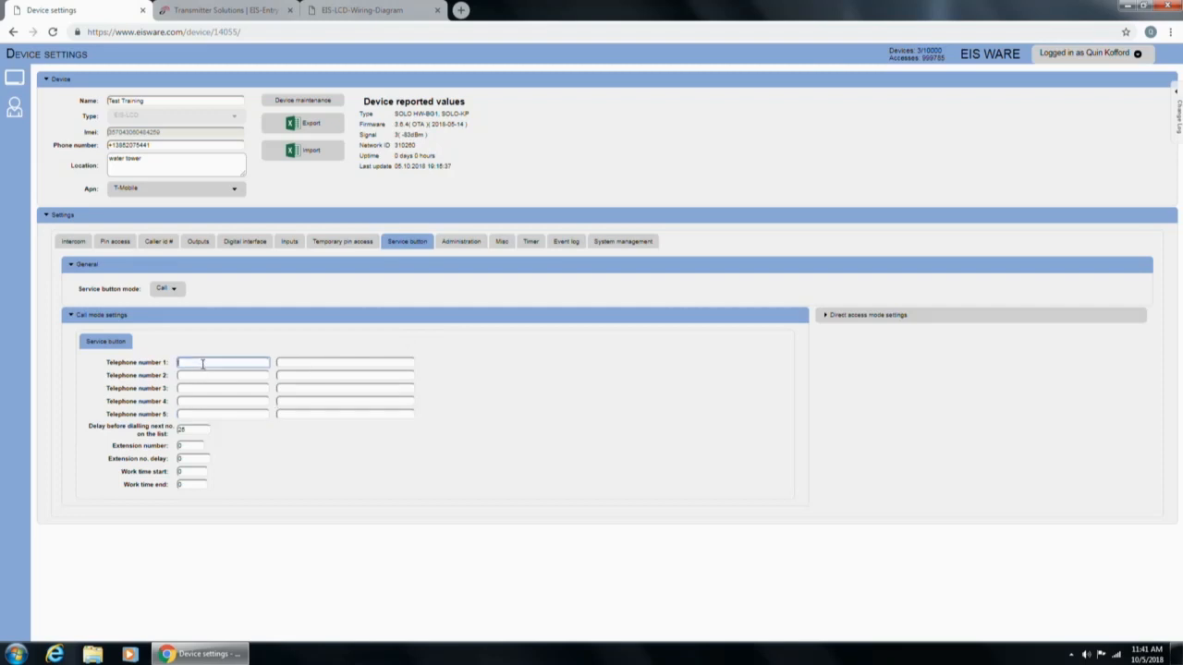
{"action": "left_click", "coordinate": [202, 376]}
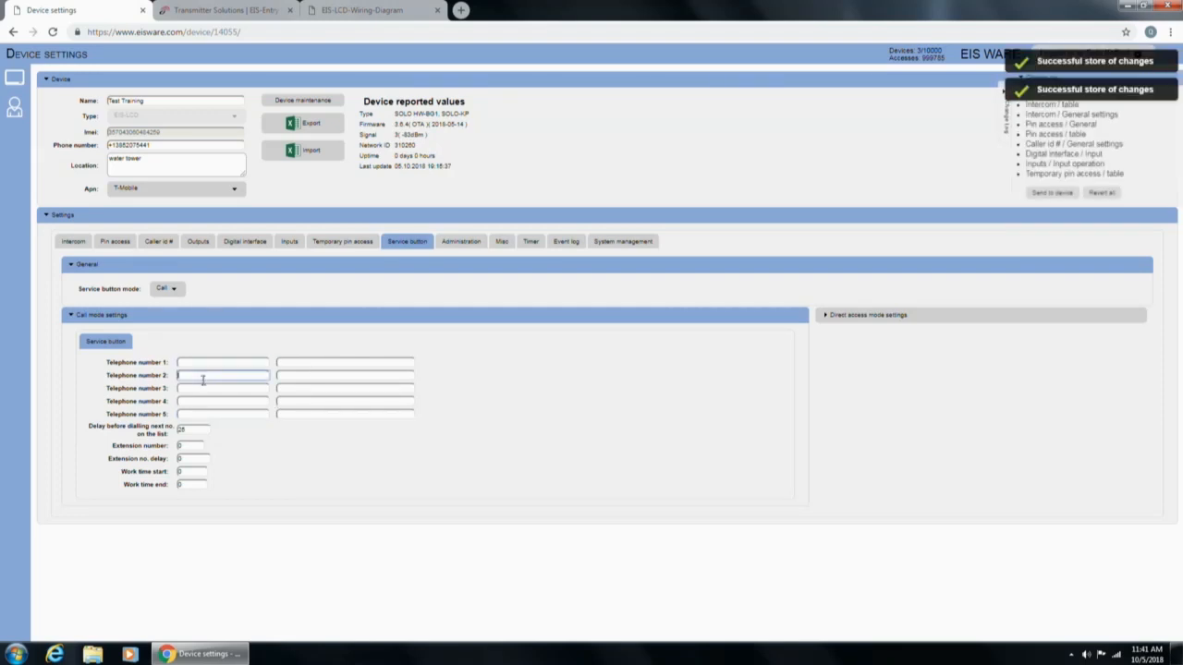
{"action": "left_click", "coordinate": [202, 386]}
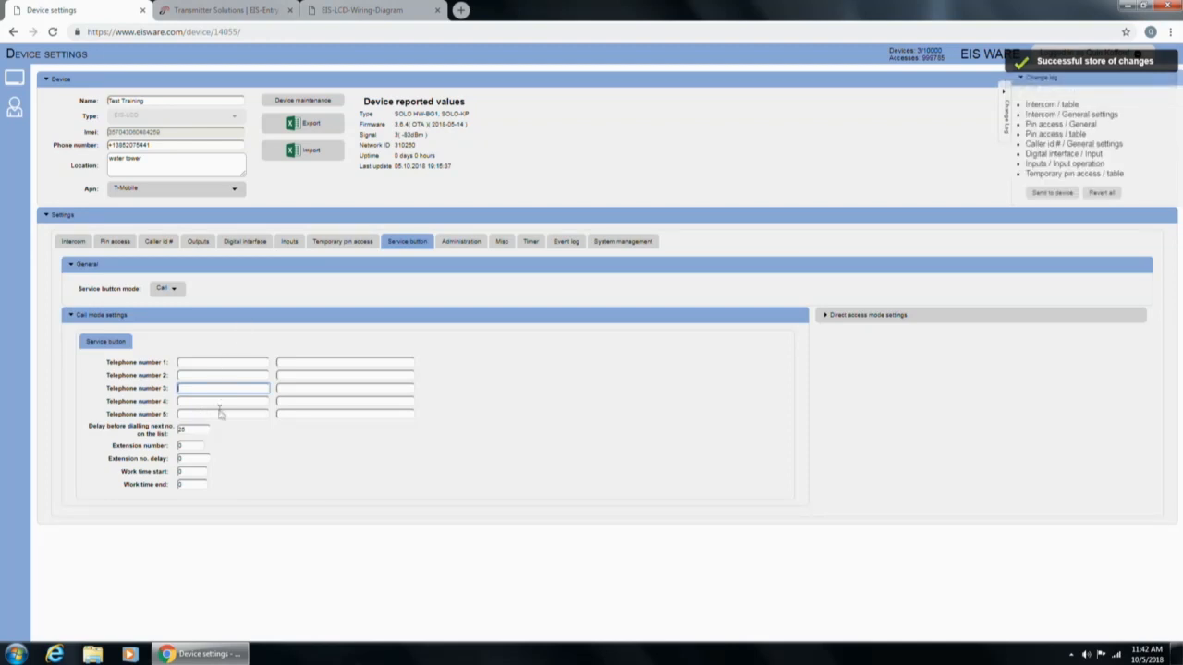
{"action": "left_click", "coordinate": [198, 430]}
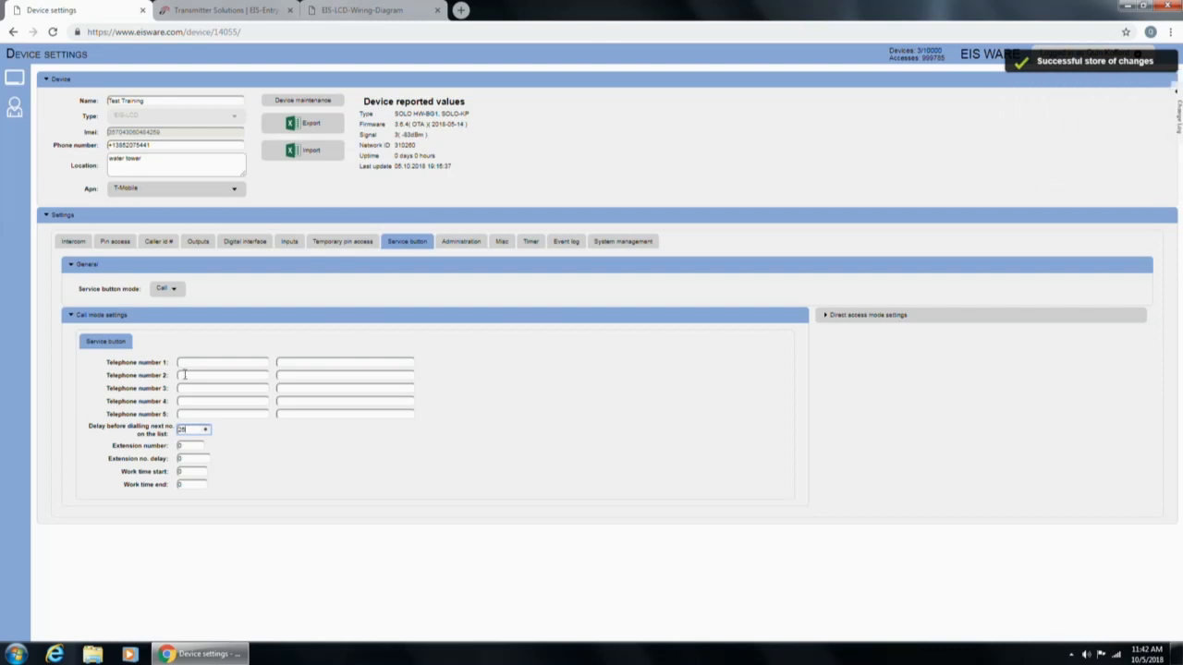
{"action": "left_click", "coordinate": [186, 445]}
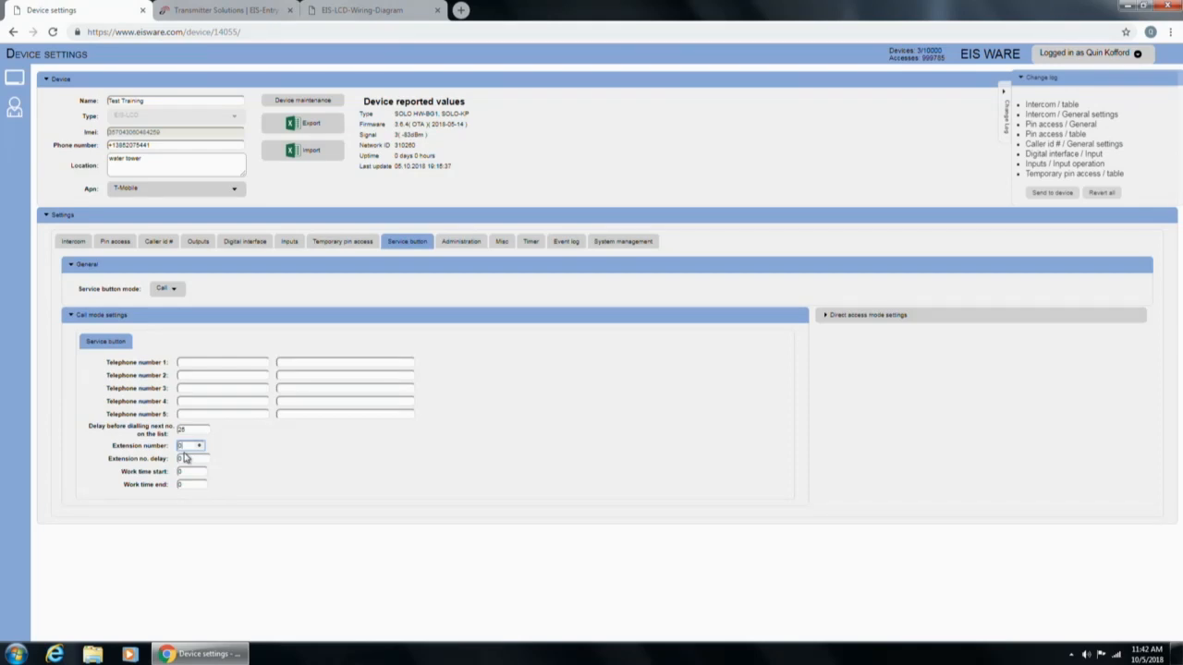
{"action": "left_click", "coordinate": [189, 472]}
{"action": "left_click", "coordinate": [188, 486]}
Open administrator position 1 on the Administration tab for editing.
{"action": "left_click", "coordinate": [461, 241]}
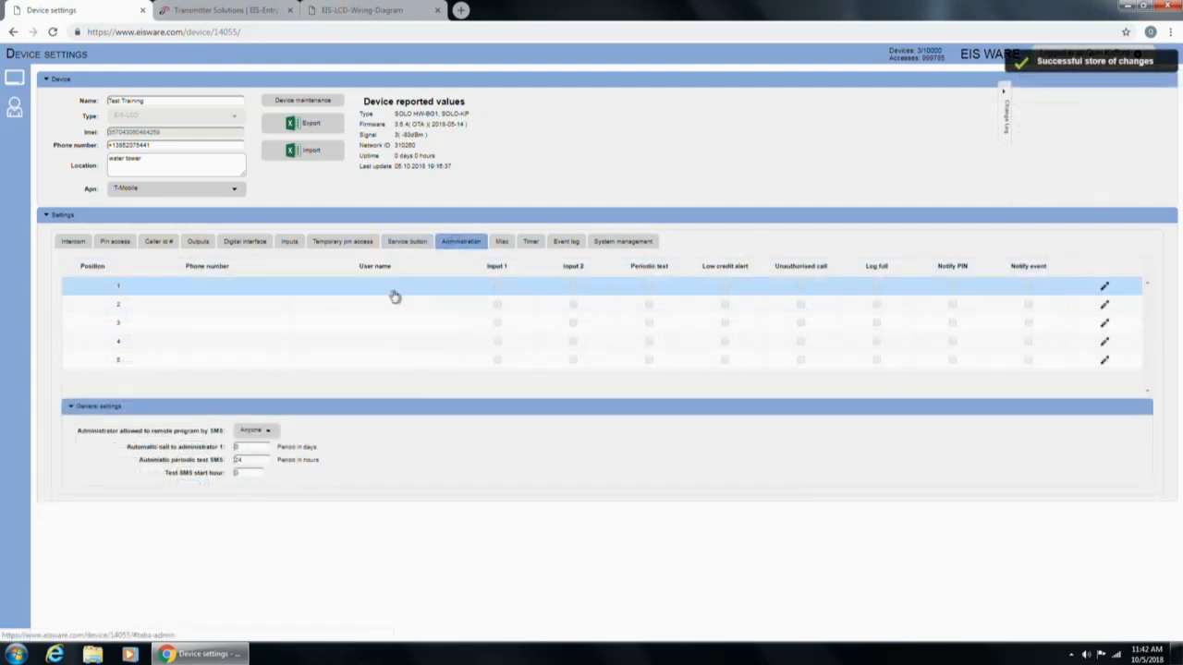
{"action": "left_click", "coordinate": [178, 291]}
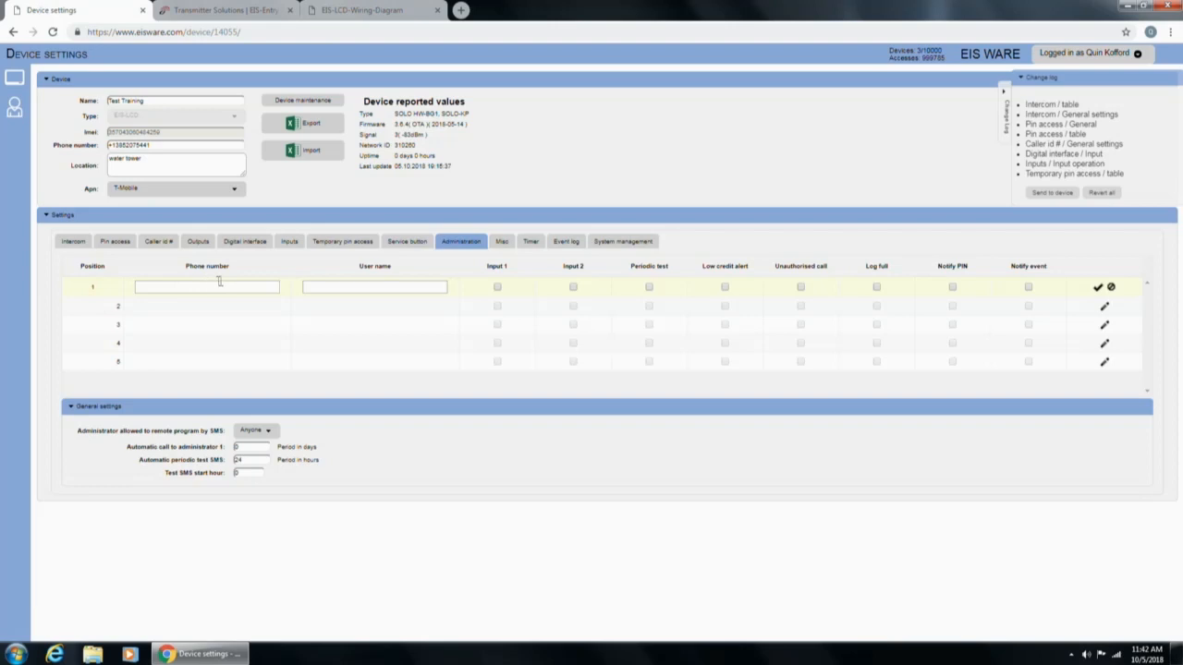
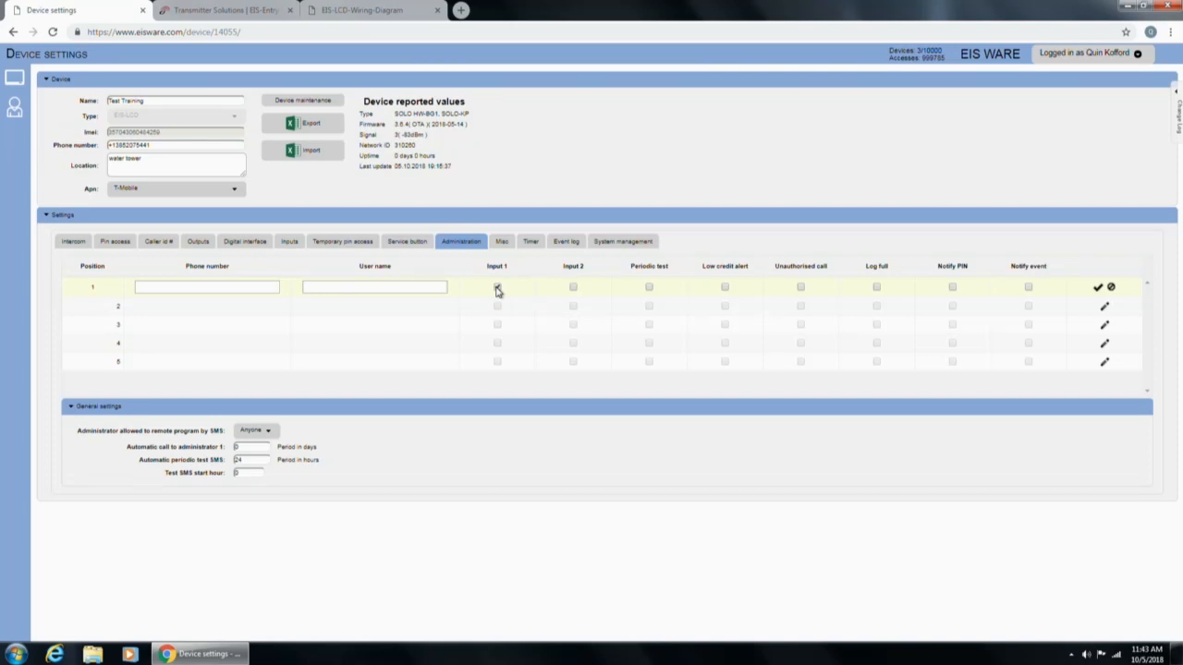
Tick Input 1 notification for administrator position 1, then go to the Misc settings.
{"action": "left_click", "coordinate": [497, 287]}
{"action": "left_click", "coordinate": [501, 242]}
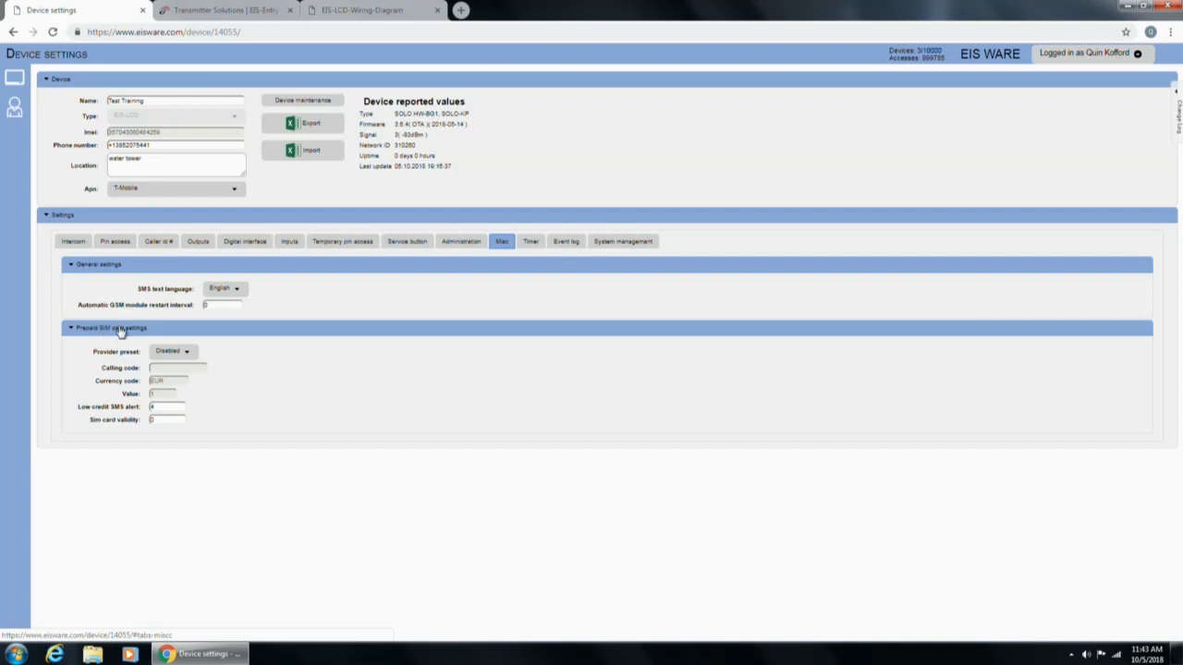
On the Timer tab, change Timer 1's mode from Day to Week.
{"action": "left_click", "coordinate": [528, 247]}
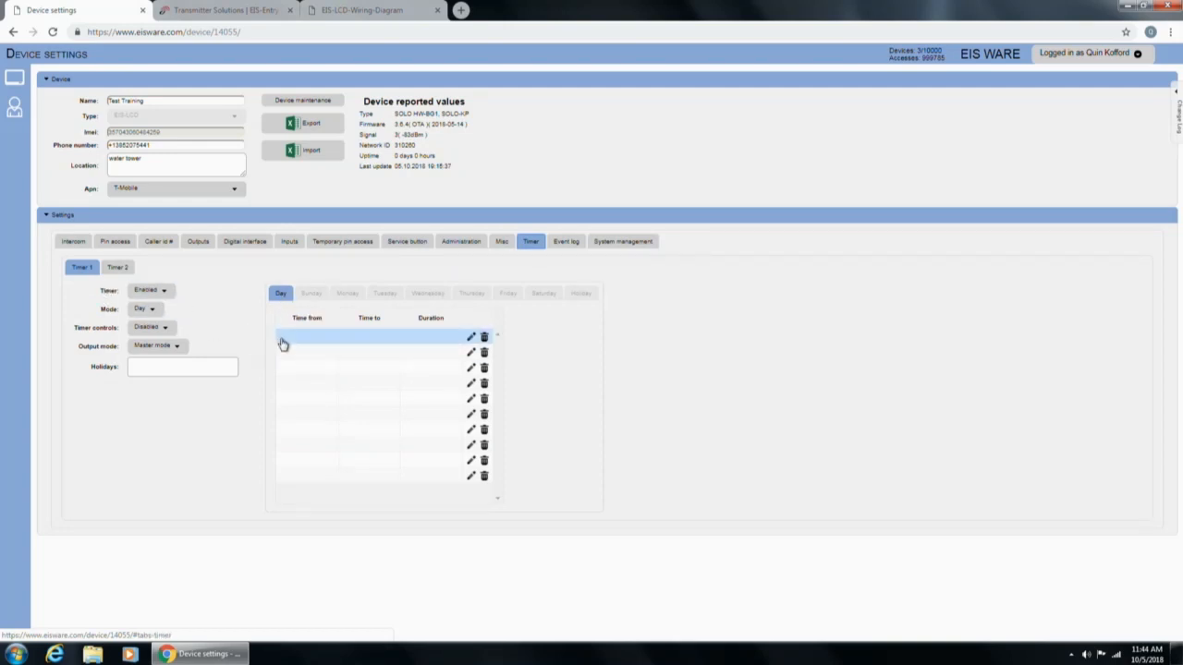
{"action": "left_click", "coordinate": [134, 315]}
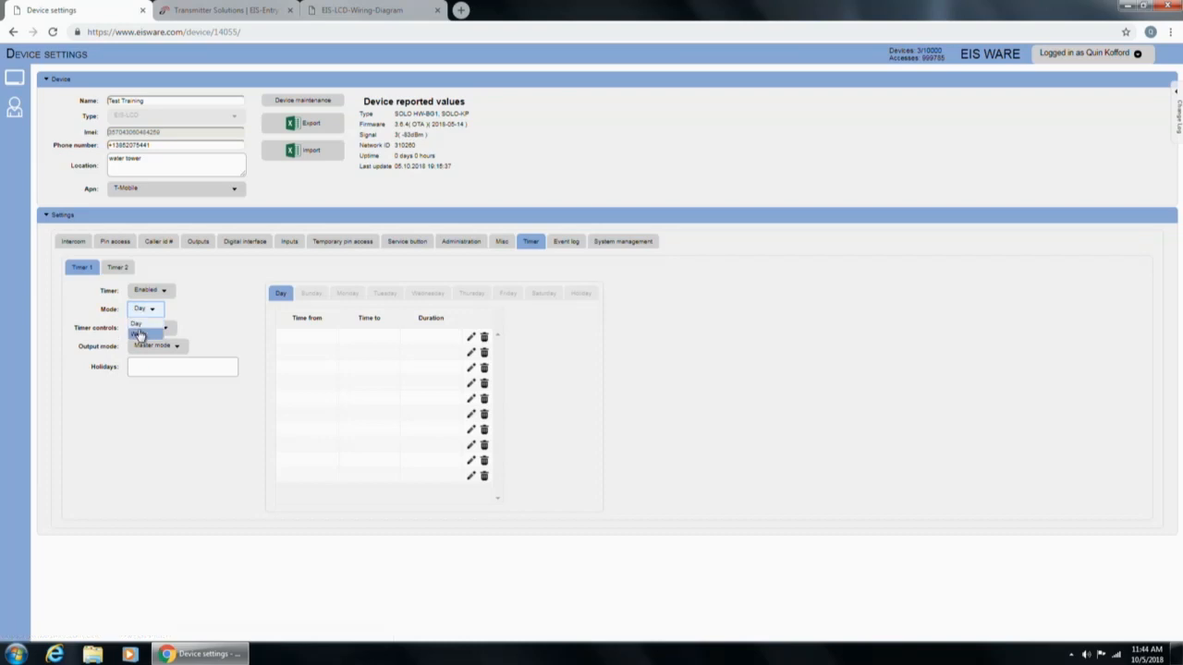
{"action": "left_click", "coordinate": [138, 333]}
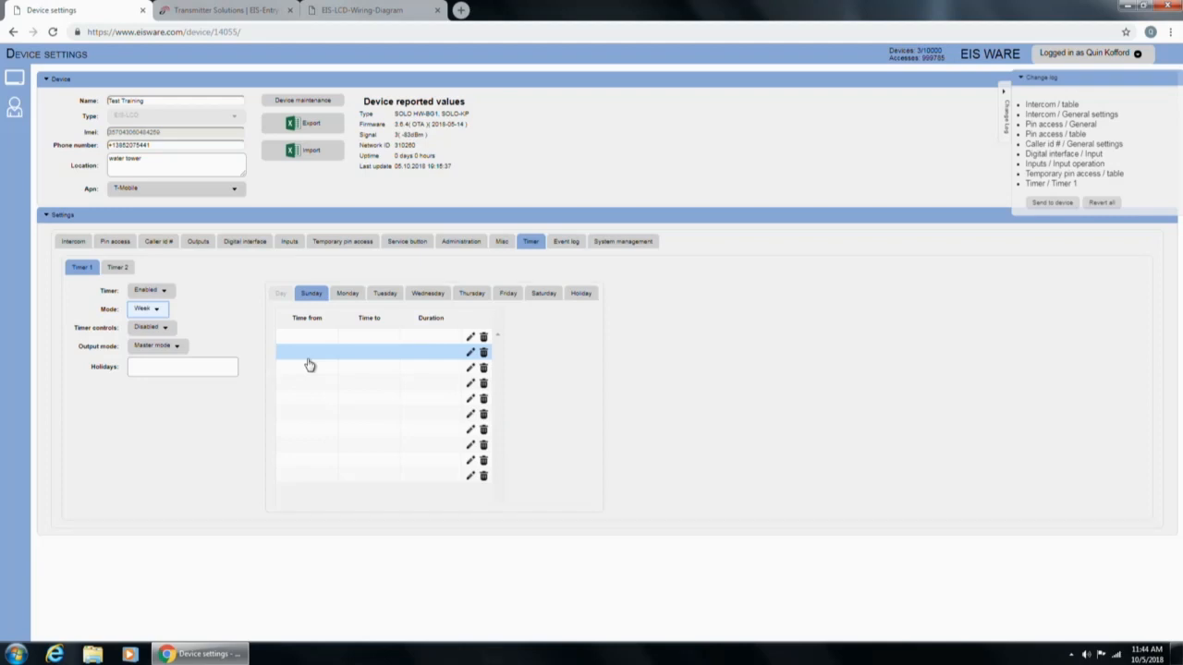
Add a Sunday 08:00–15:00 period to Timer 1's weekly schedule and have it control Output 1.
{"action": "left_click", "coordinate": [304, 338]}
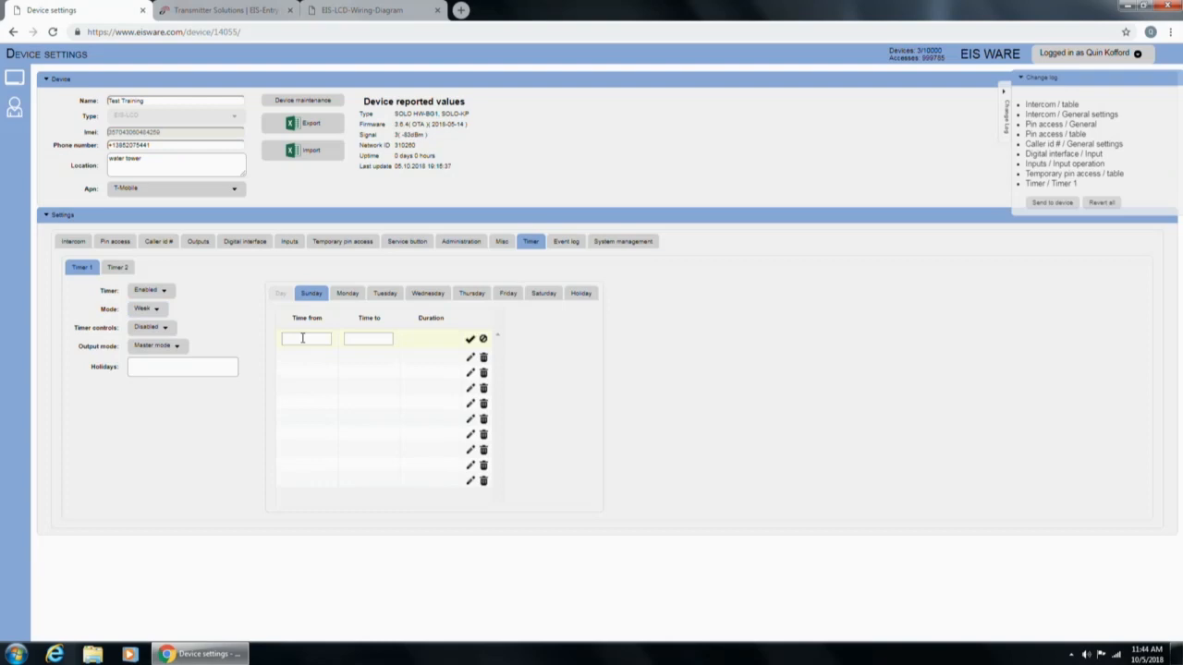
{"action": "left_click", "coordinate": [302, 338]}
{"action": "type", "text": "08:00"}
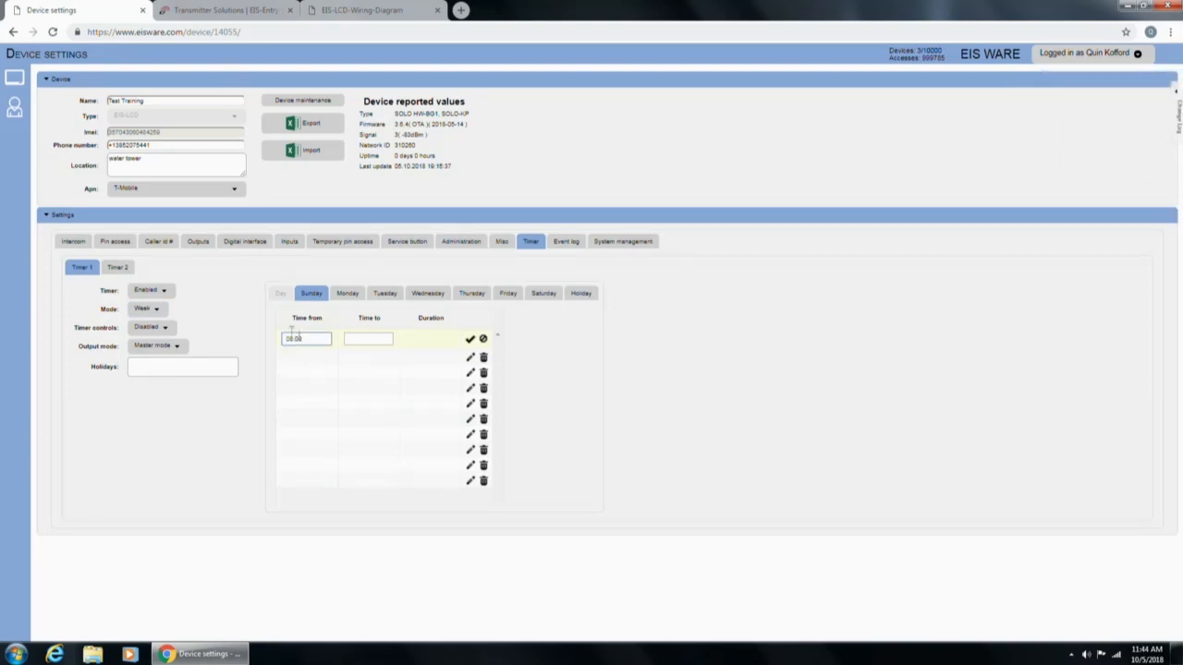
{"action": "left_click", "coordinate": [470, 339]}
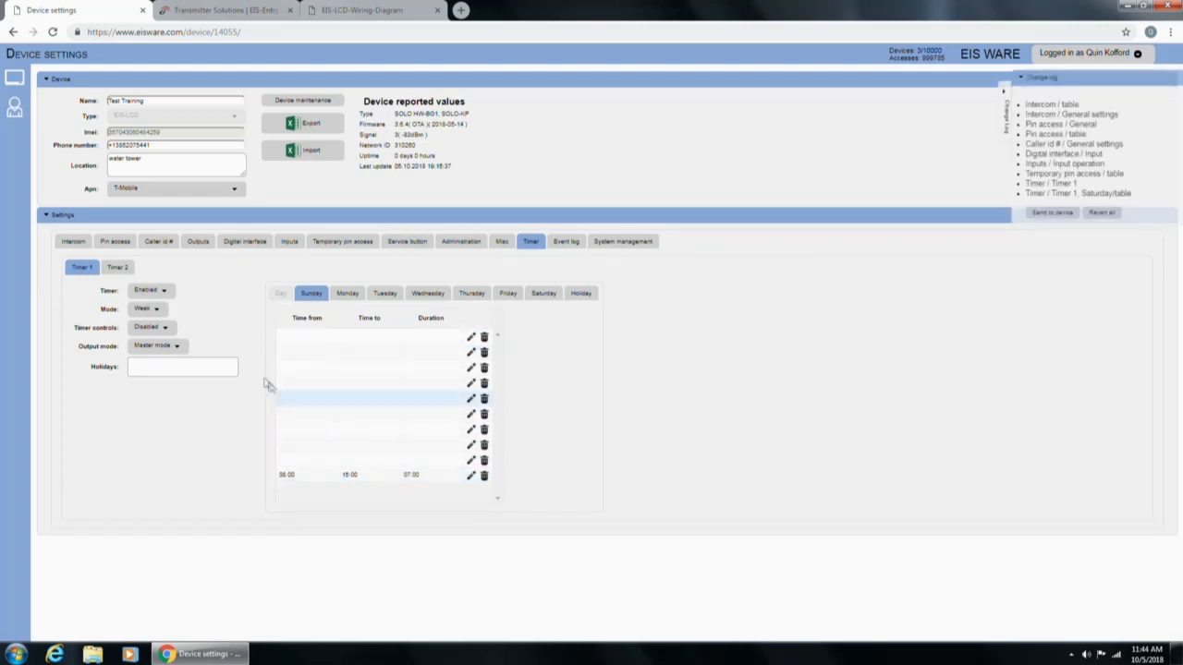
{"action": "left_click", "coordinate": [166, 329]}
{"action": "left_click", "coordinate": [157, 352]}
{"action": "left_click", "coordinate": [162, 349]}
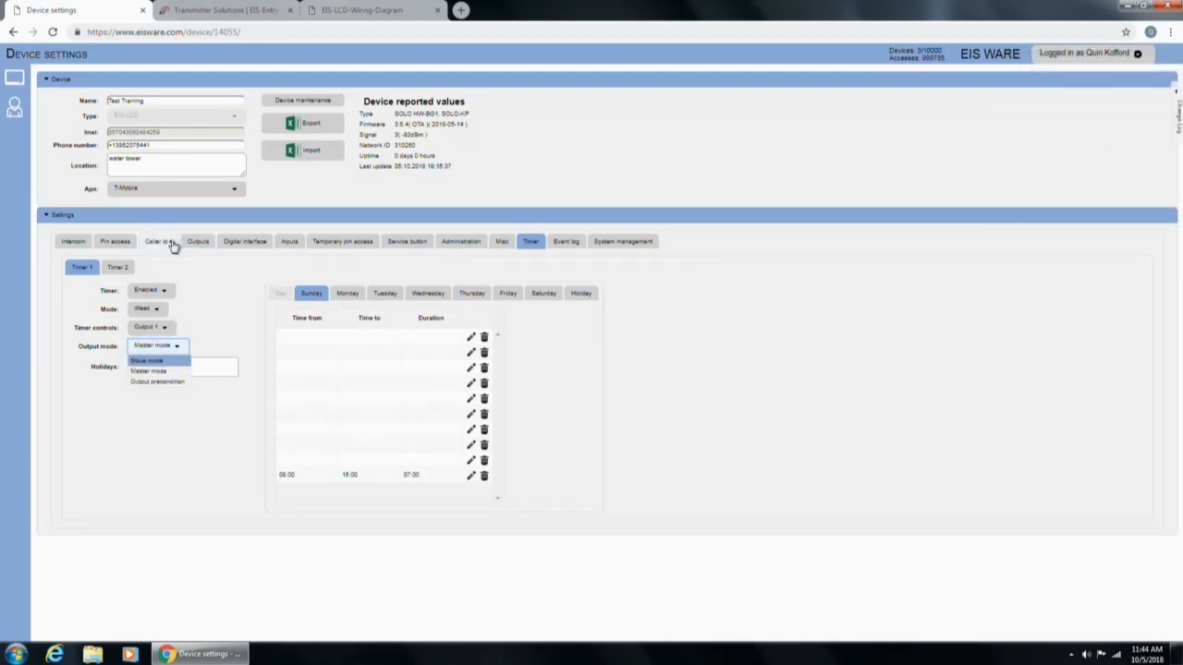
{"action": "left_click", "coordinate": [198, 241]}
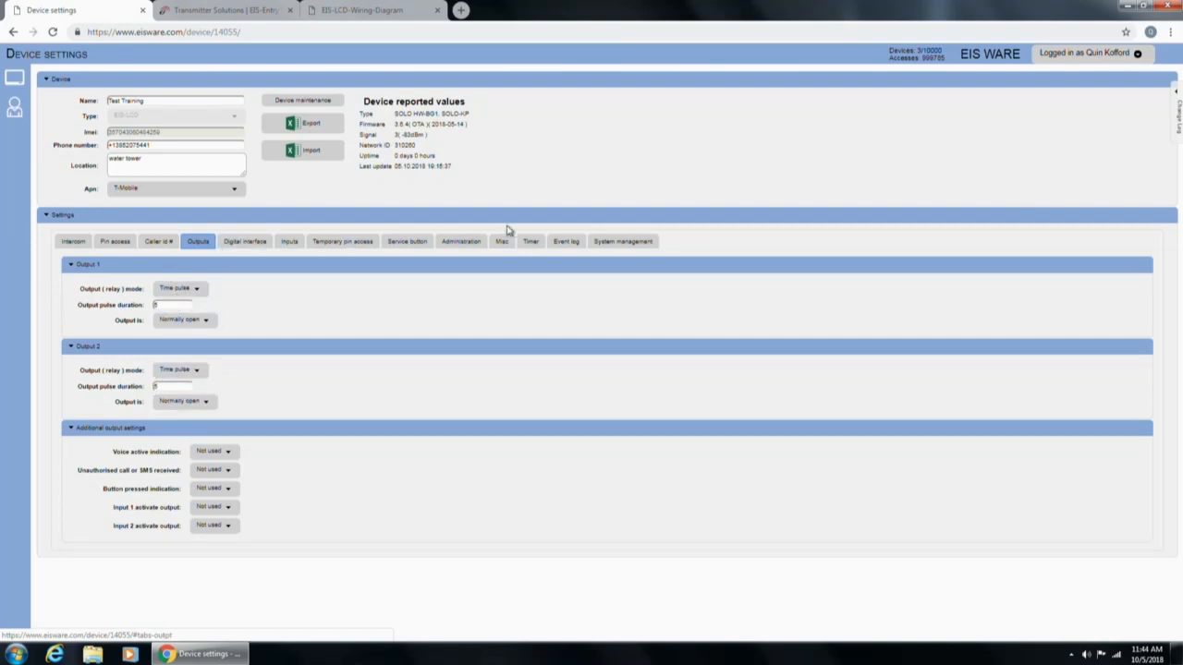
{"action": "left_click", "coordinate": [535, 241]}
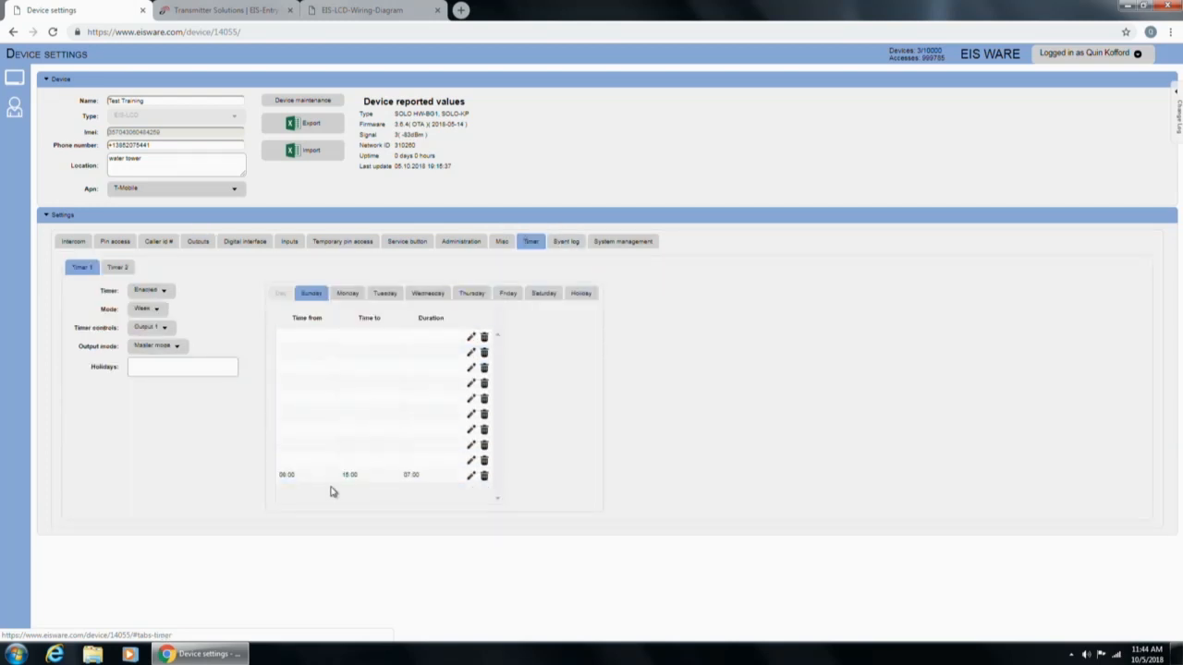
{"action": "left_click", "coordinate": [174, 349]}
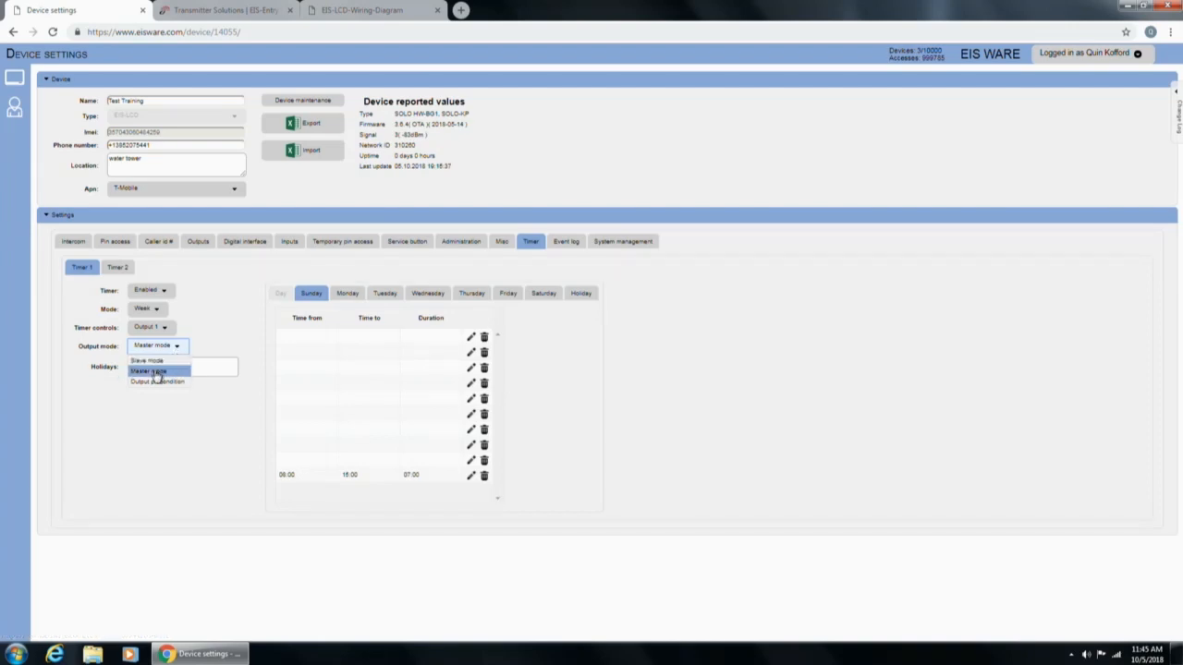
{"action": "left_click", "coordinate": [155, 372]}
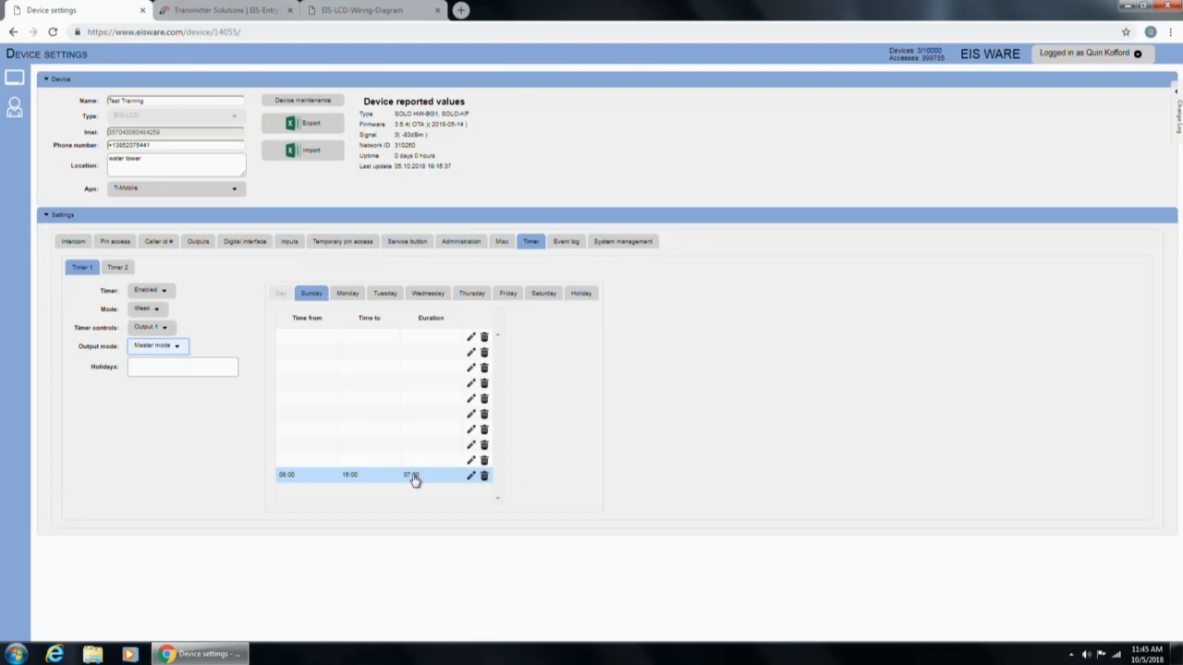
Add December 25 as a holiday date for Timer 1.
{"action": "left_click", "coordinate": [583, 295]}
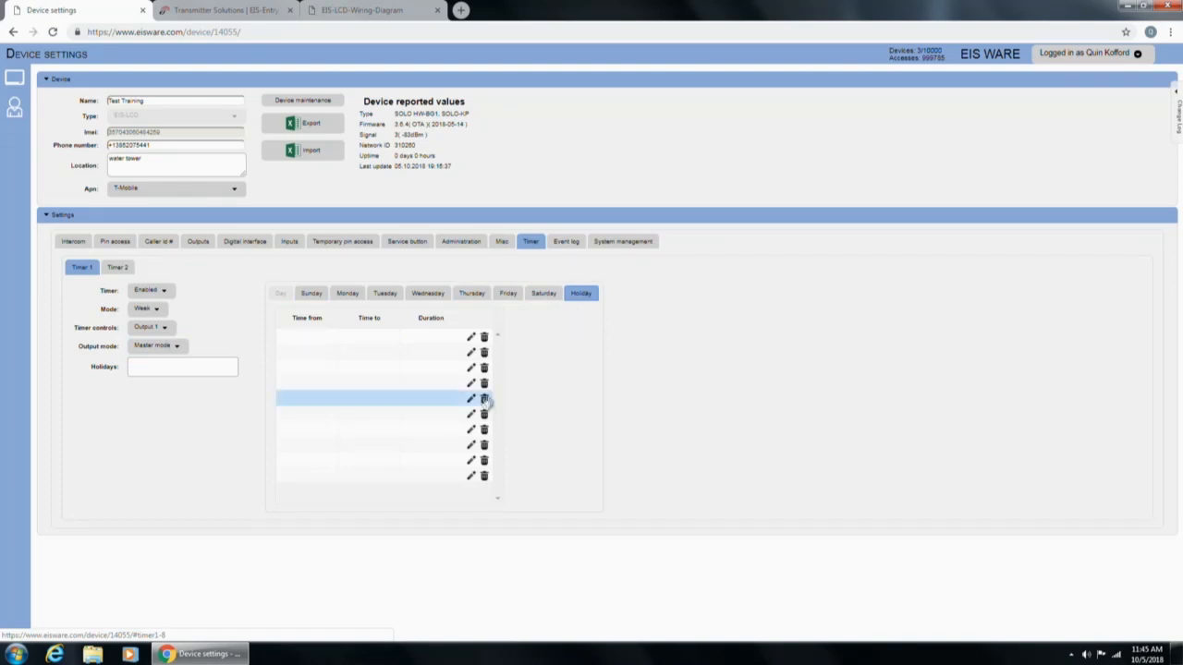
{"action": "left_click", "coordinate": [174, 364]}
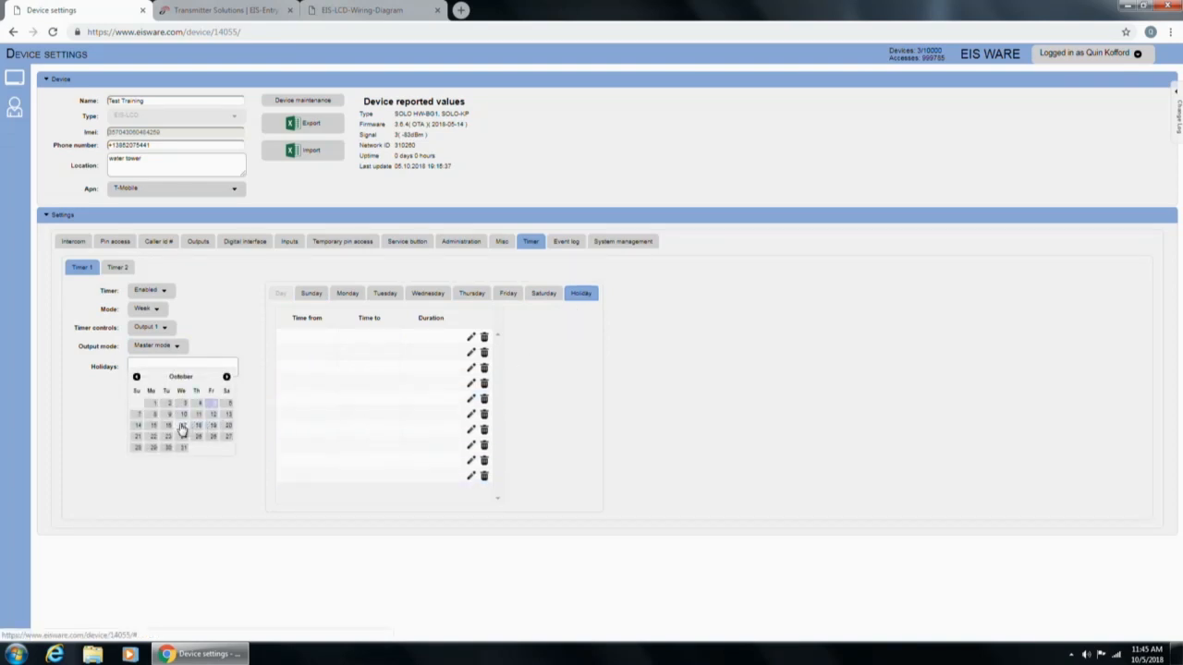
{"action": "left_click", "coordinate": [227, 378]}
{"action": "left_click", "coordinate": [226, 377]}
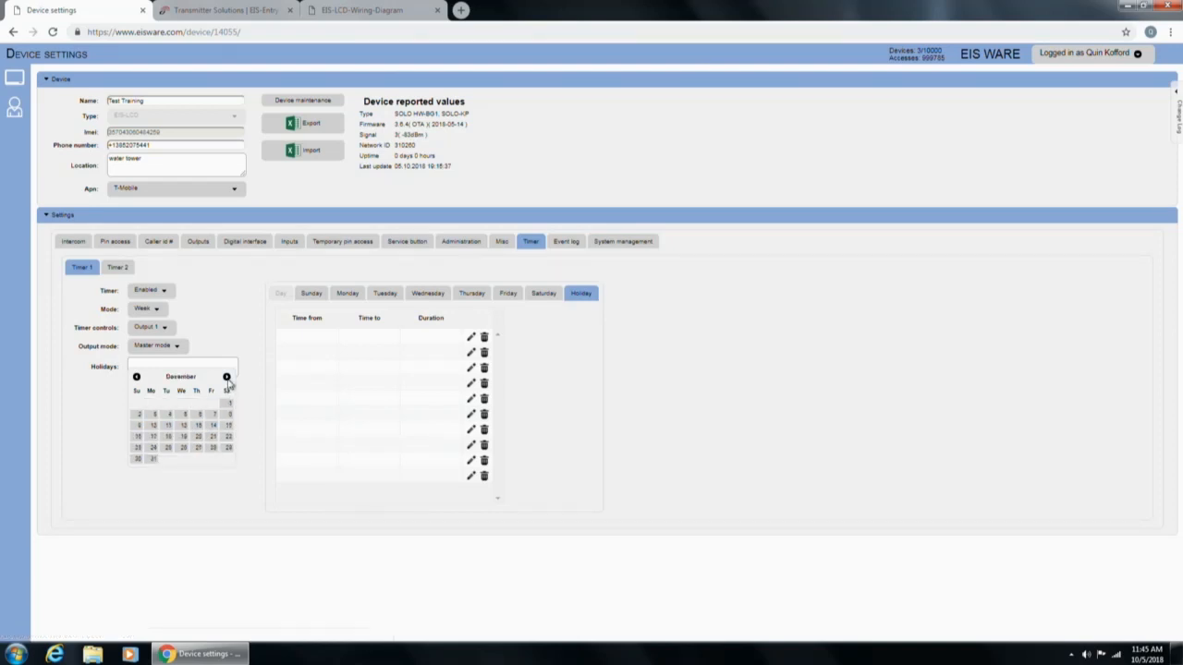
{"action": "left_click", "coordinate": [167, 450]}
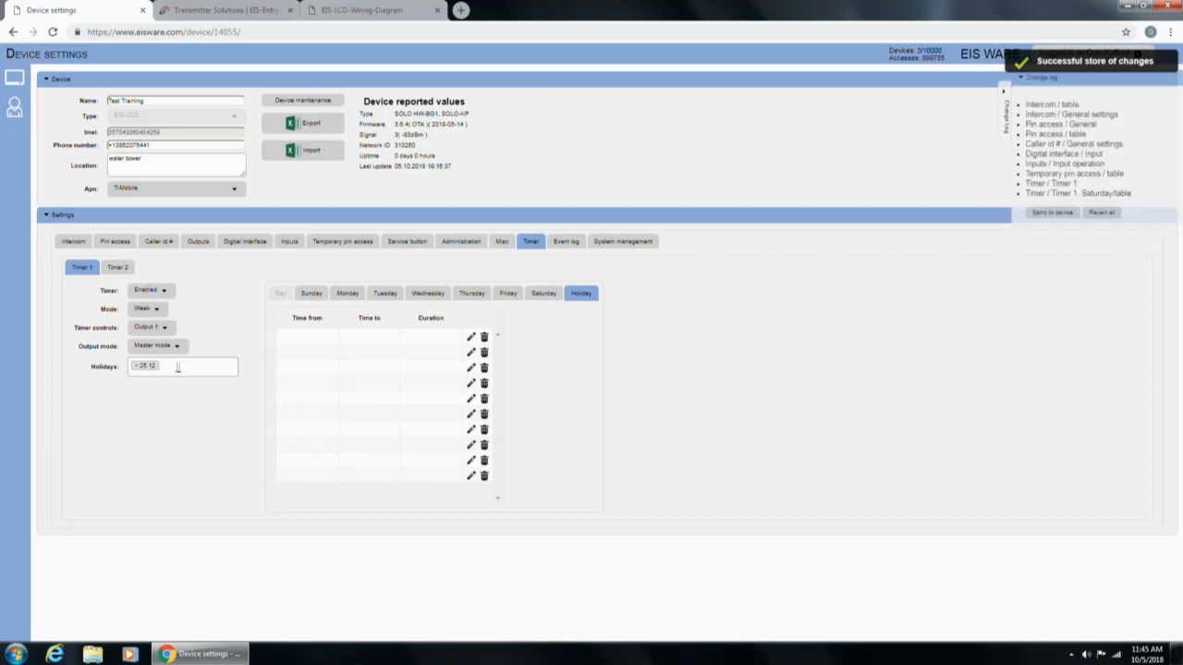
Save an 08:00–12:00 period in Timer 1's Holiday schedule, then show Timer 2.
{"action": "left_click", "coordinate": [319, 340]}
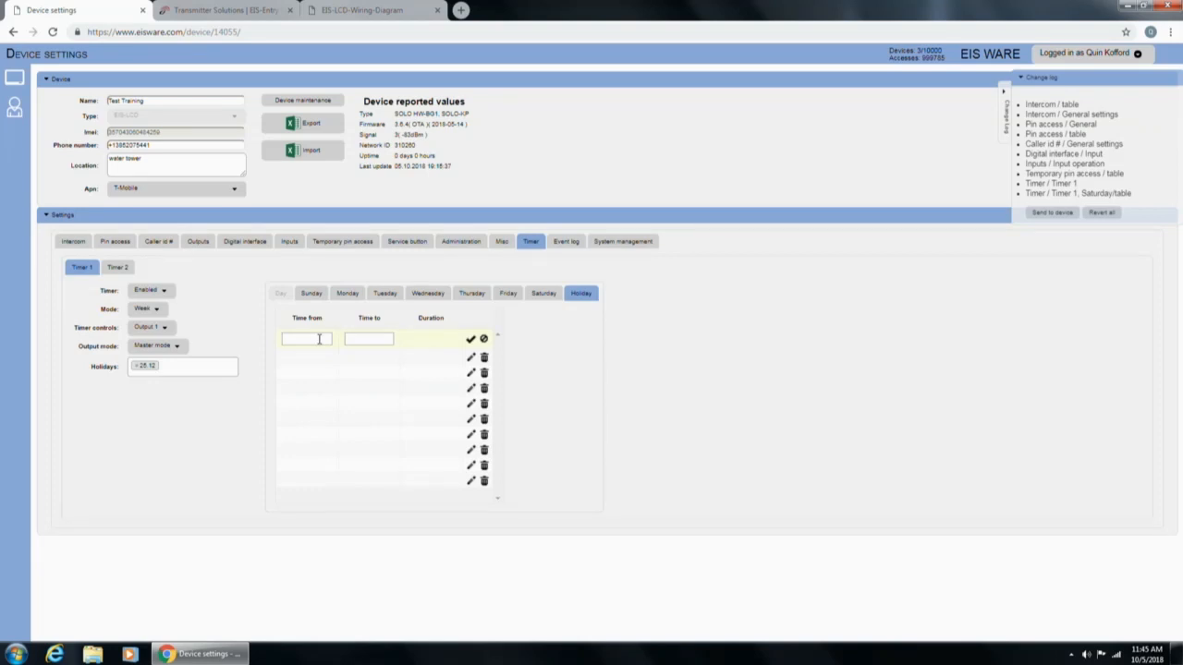
{"action": "left_click", "coordinate": [300, 339]}
{"action": "type", "text": "08:00"}
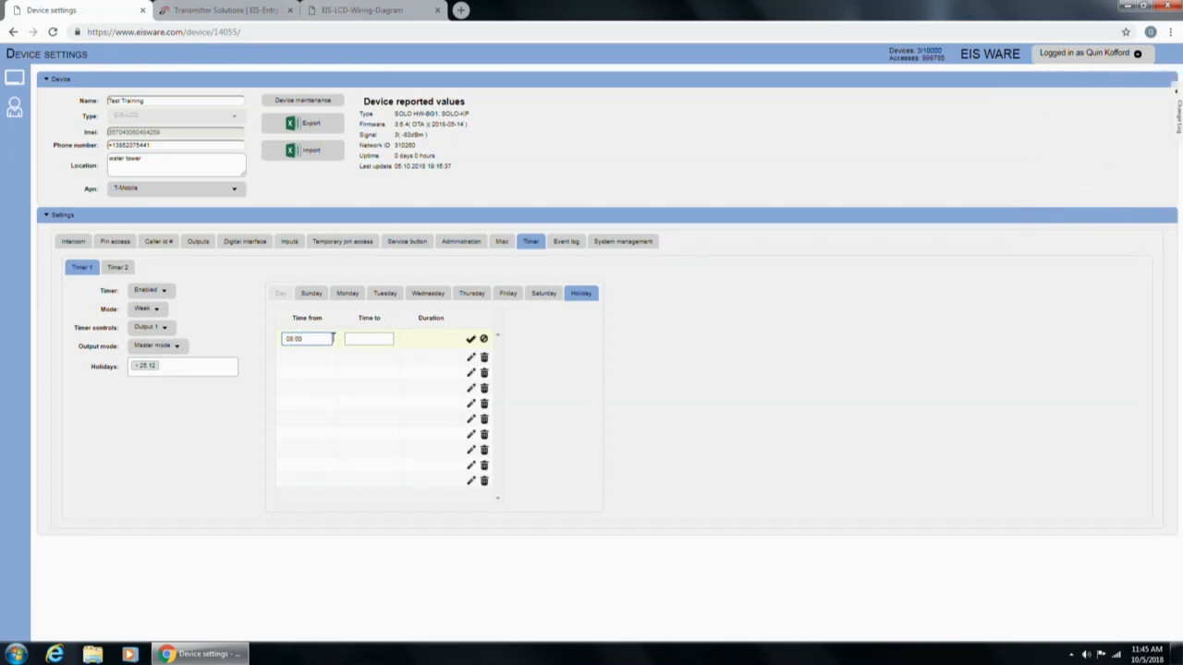
{"action": "left_click", "coordinate": [350, 339]}
{"action": "left_click", "coordinate": [471, 338]}
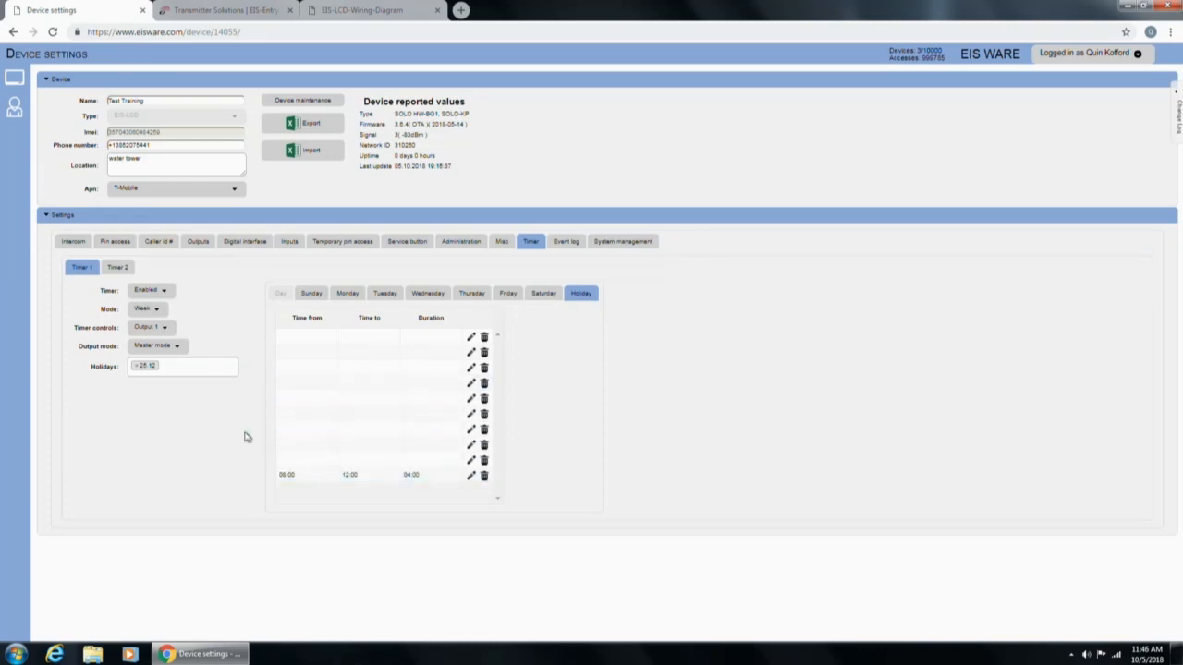
{"action": "left_click", "coordinate": [122, 269]}
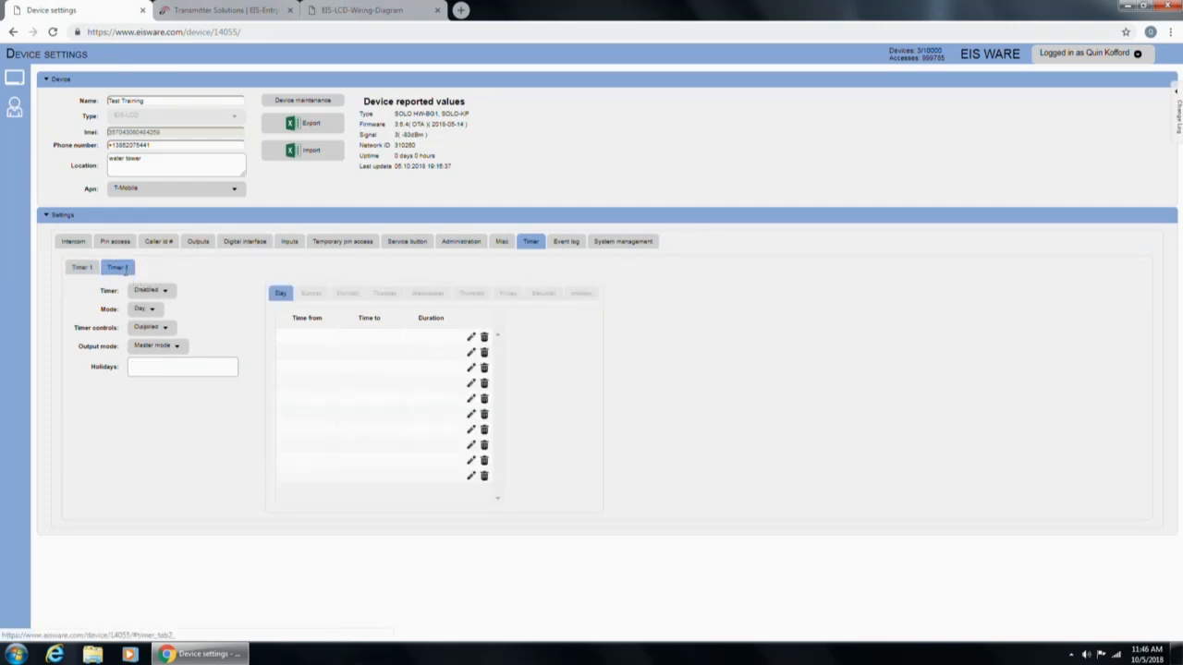
Set System logging to Enabled on the Event log tab and expand the Change log panel.
{"action": "left_click", "coordinate": [563, 242]}
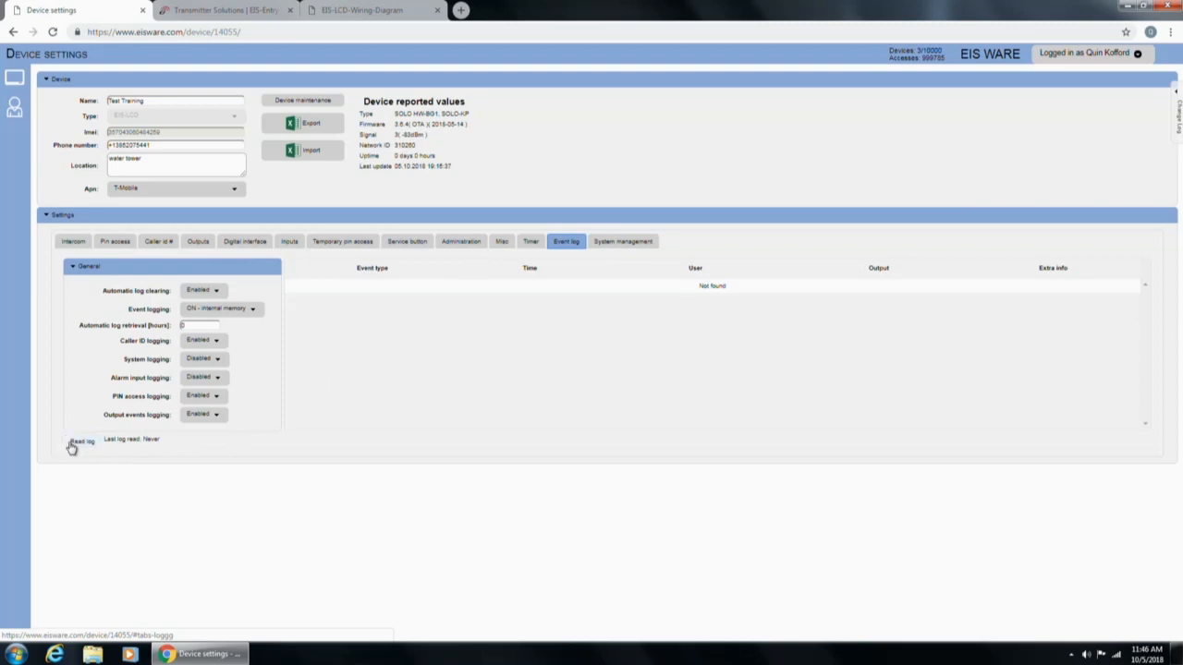
{"action": "left_click", "coordinate": [199, 359]}
{"action": "left_click", "coordinate": [198, 373]}
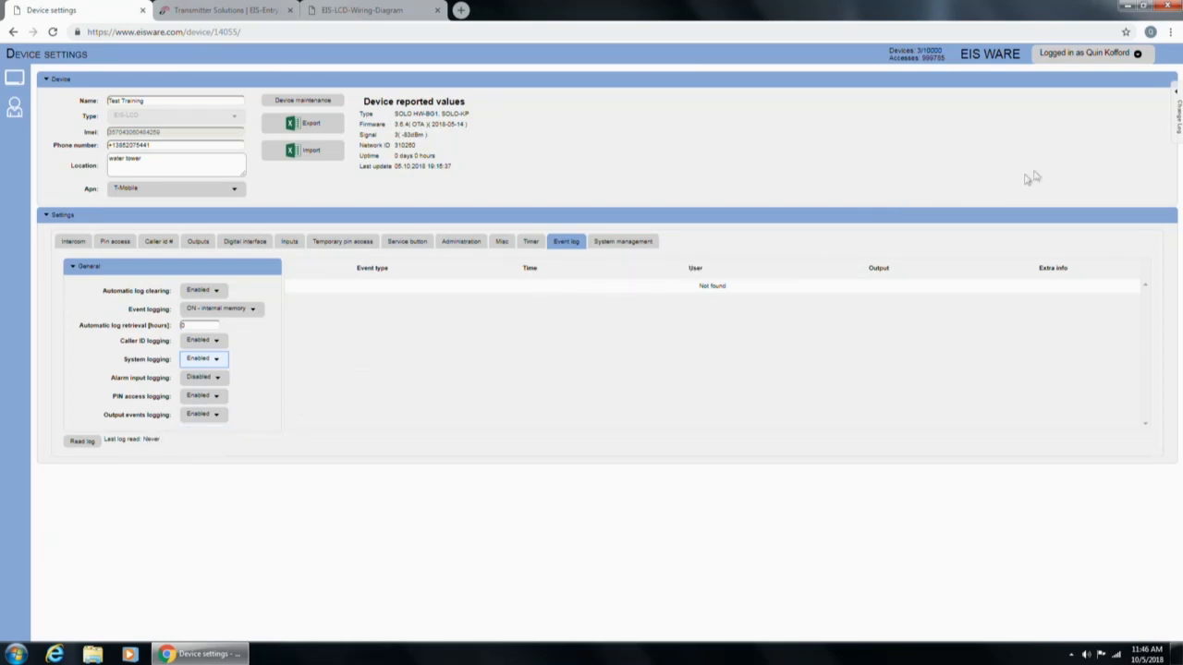
{"action": "left_click", "coordinate": [1176, 98]}
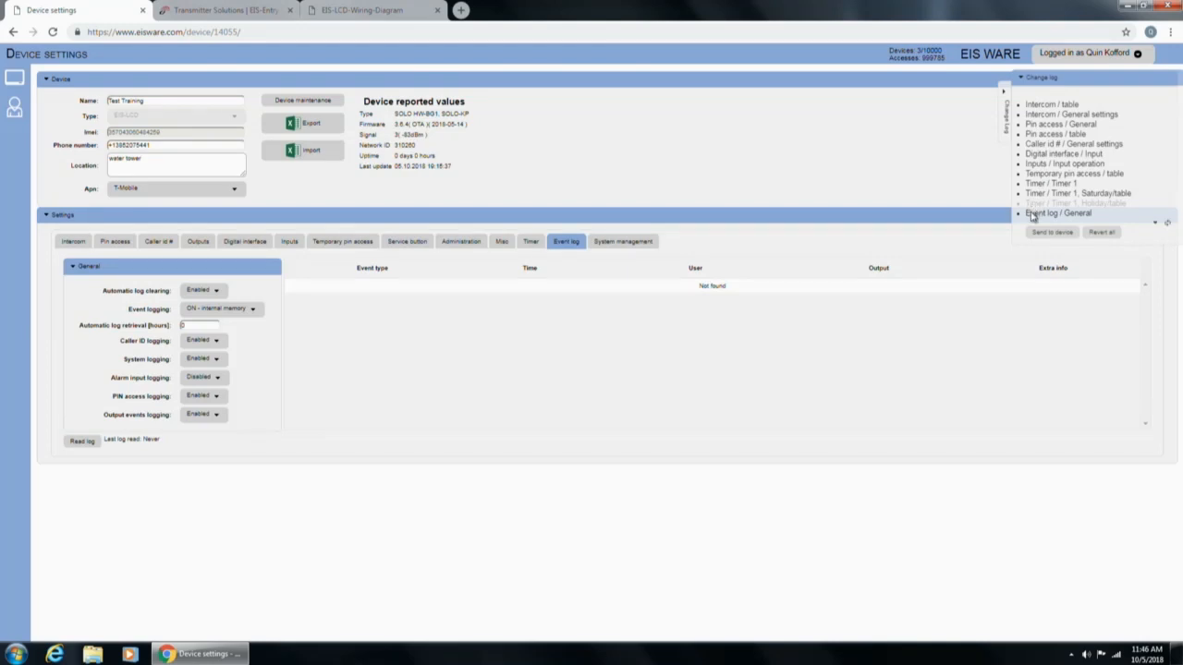
{"action": "mouse_move", "coordinate": [1033, 217]}
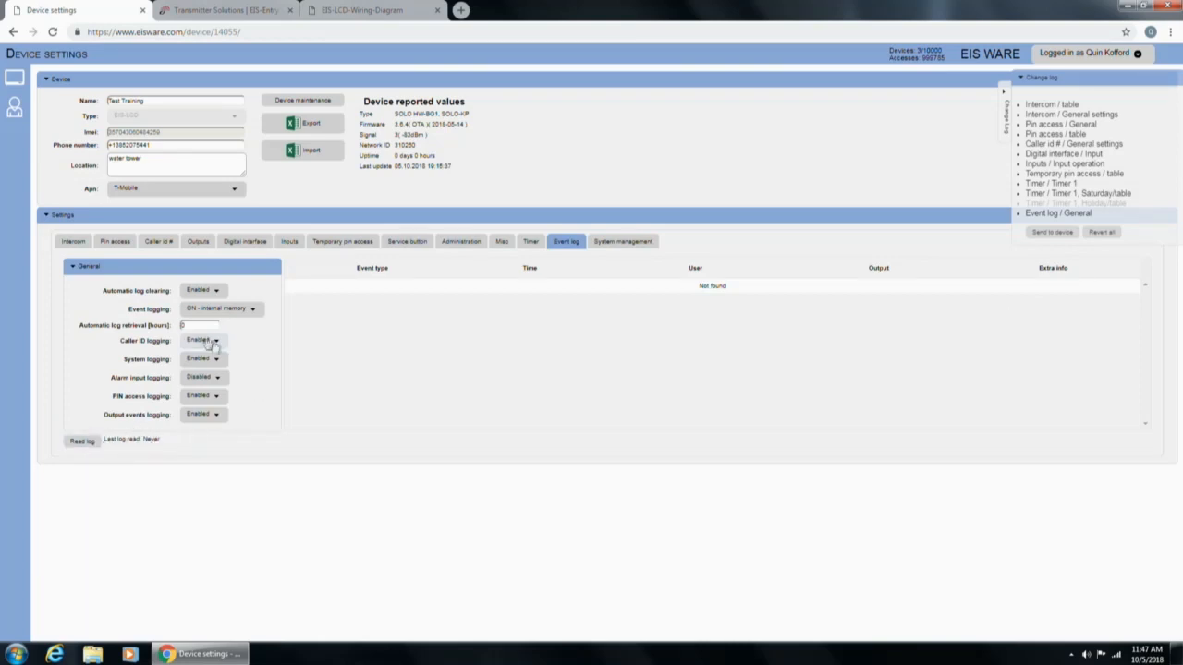
{"action": "left_click", "coordinate": [207, 325]}
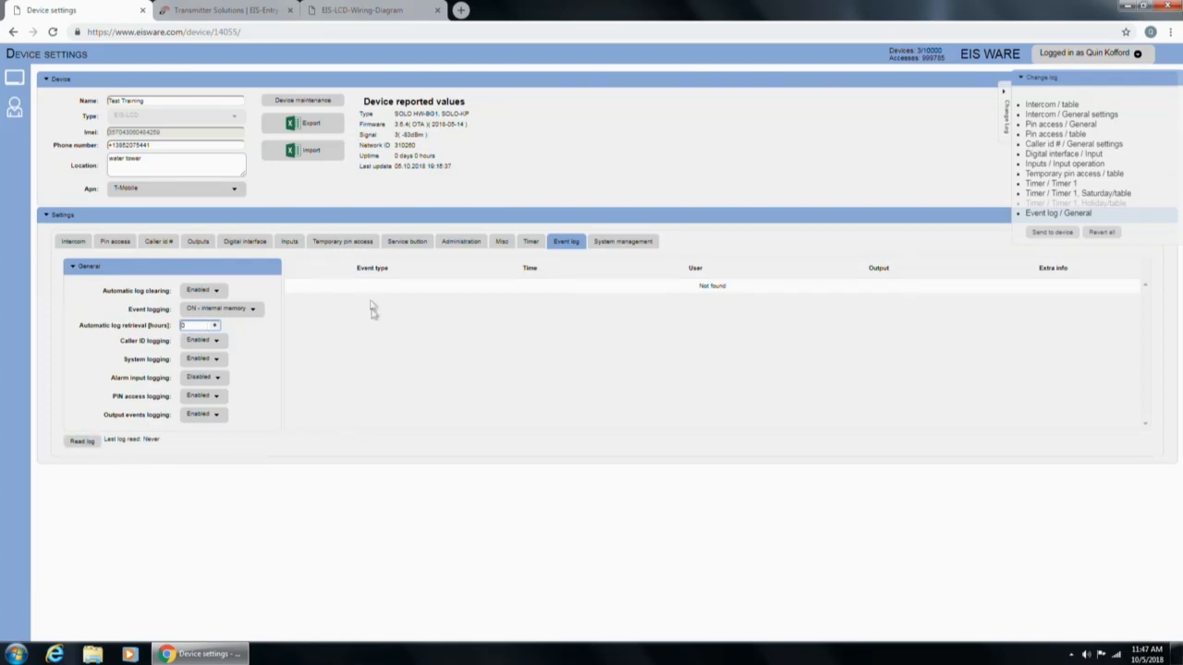
Read the event log and review its Output 1 ON, Output 2 ON and intercom call entries.
{"action": "left_click", "coordinate": [80, 448]}
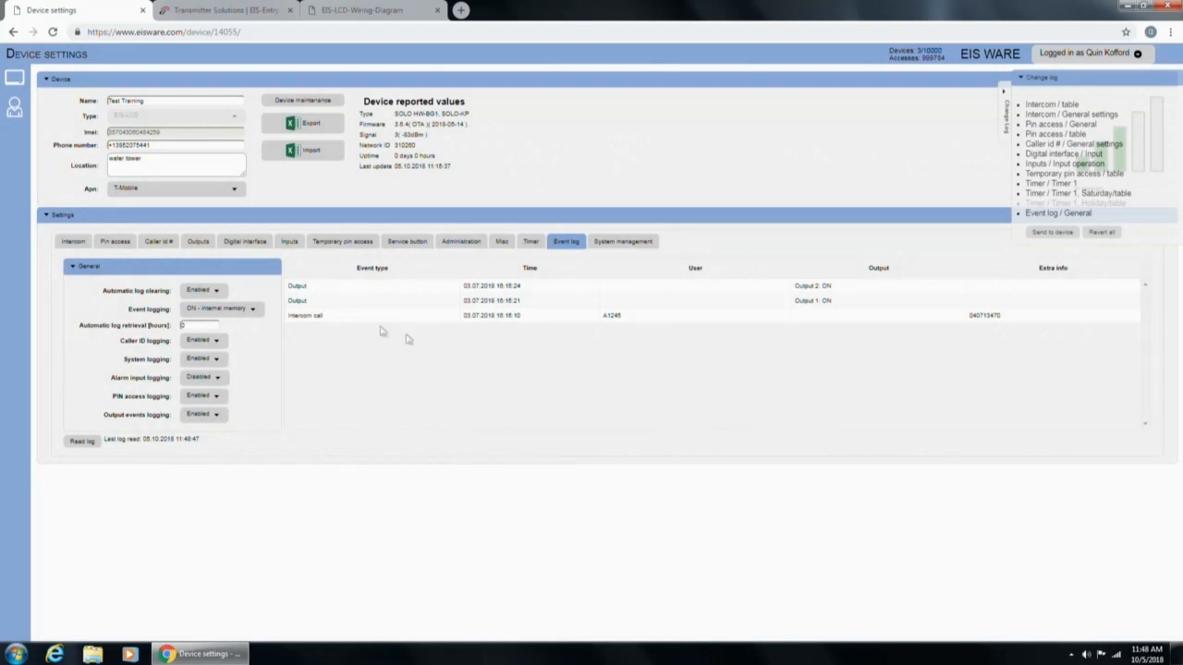
{"action": "left_click", "coordinate": [296, 288]}
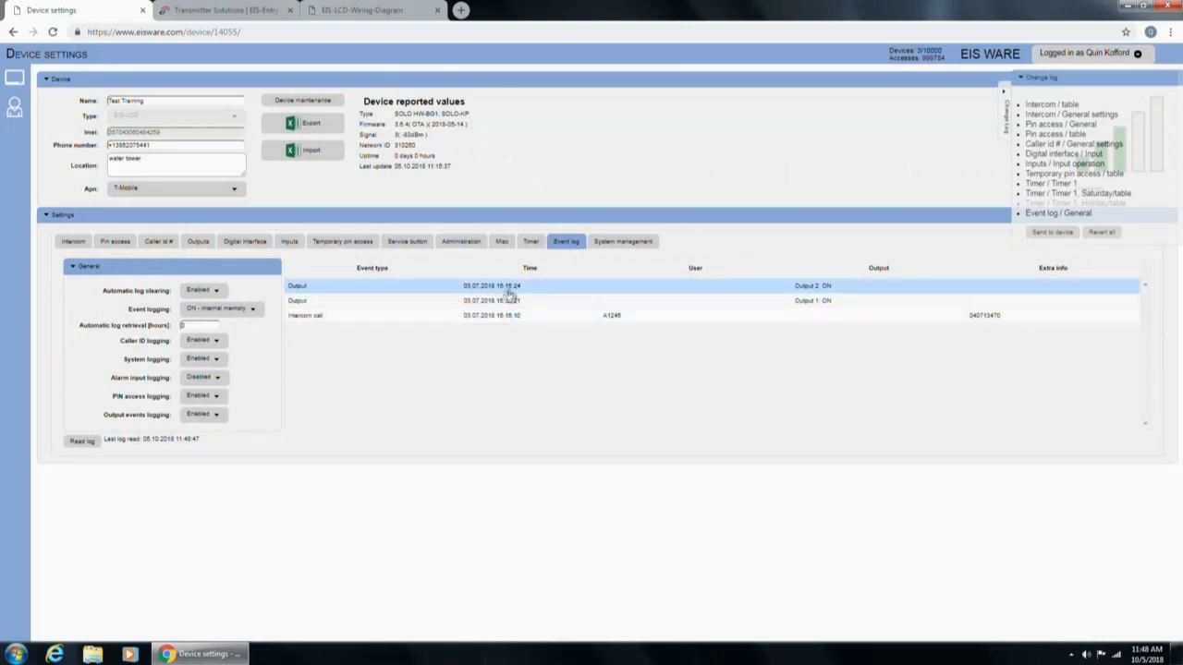
{"action": "left_click", "coordinate": [628, 302]}
{"action": "left_click", "coordinate": [669, 317]}
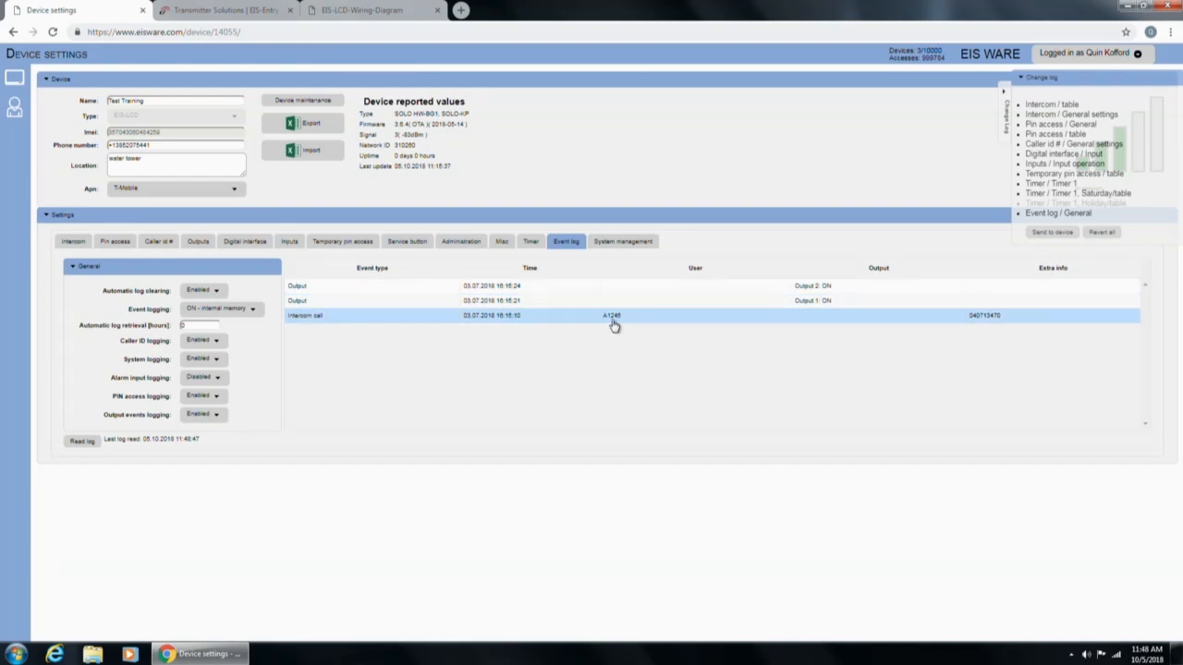
{"action": "left_click", "coordinate": [781, 303]}
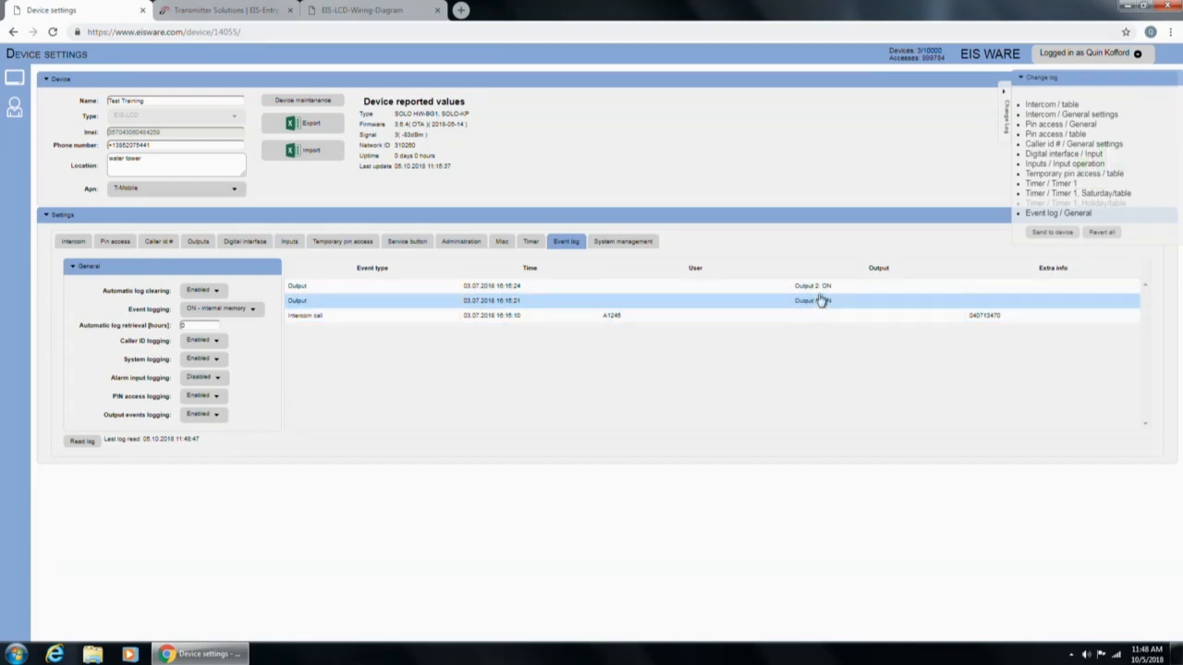
{"action": "left_click", "coordinate": [819, 288]}
{"action": "left_click", "coordinate": [998, 317]}
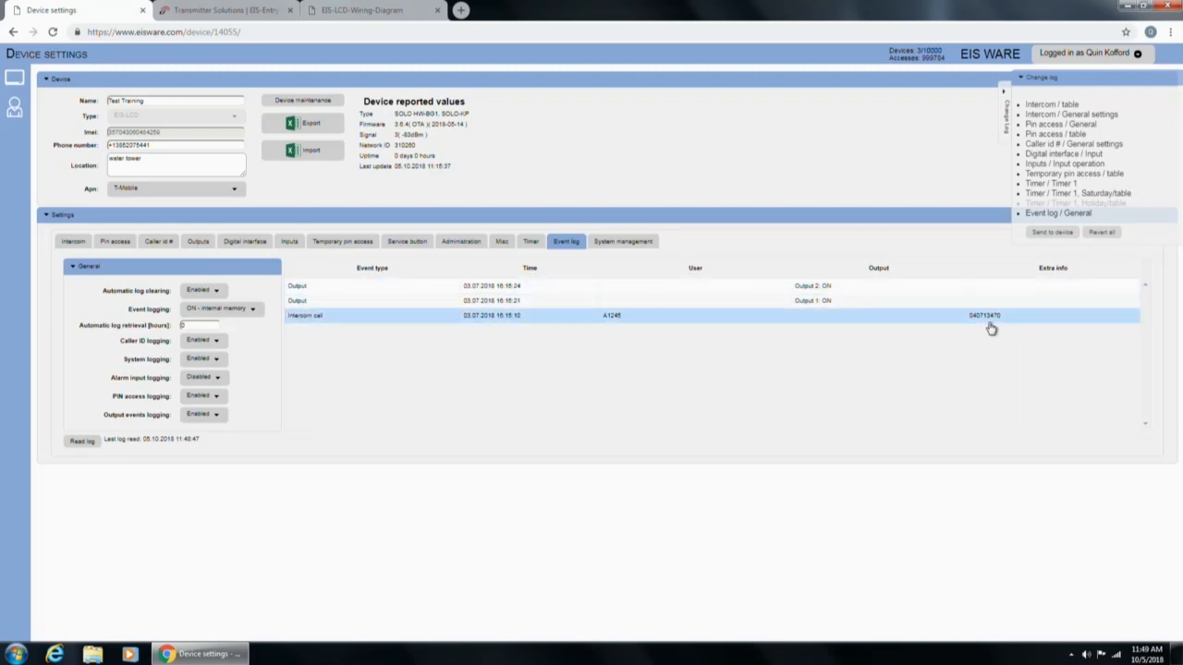
{"action": "left_click", "coordinate": [636, 243]}
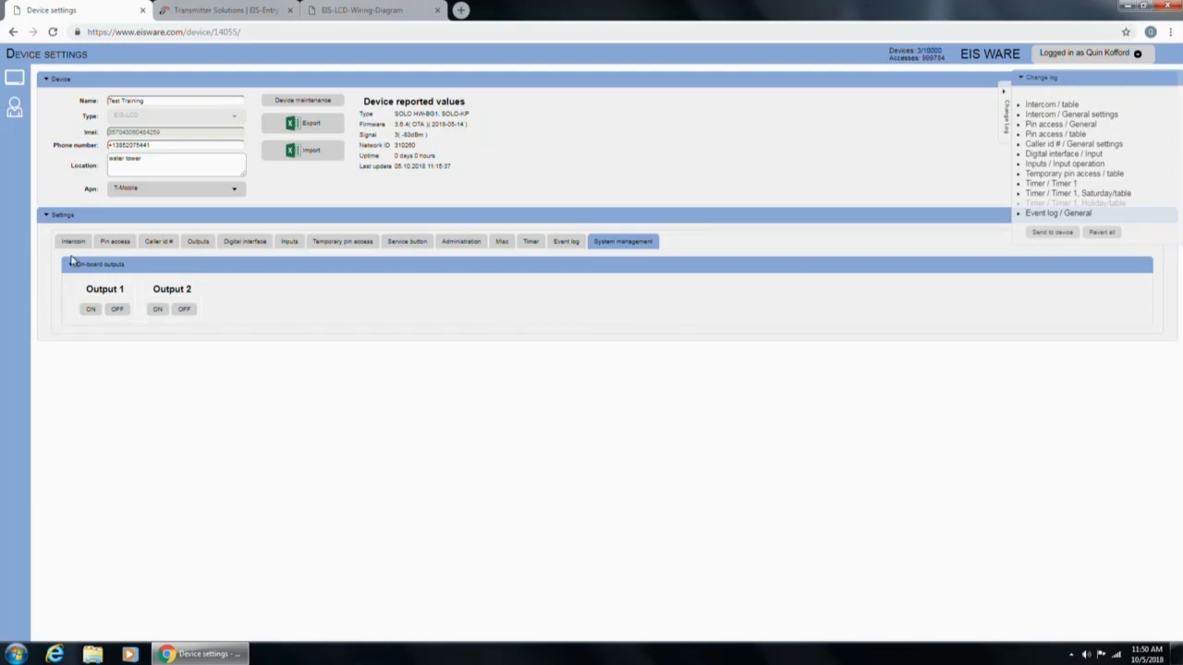
After viewing Pin access and Intercom, send changes to the device and confirm the 11 records.
{"action": "left_click", "coordinate": [115, 241]}
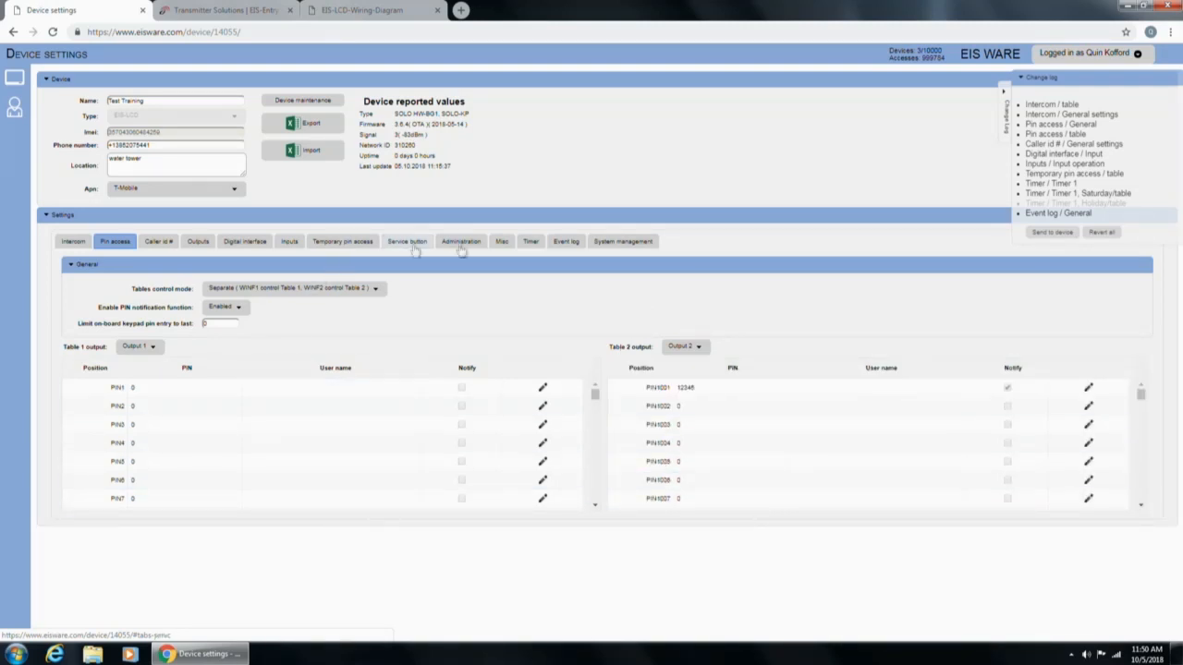
{"action": "left_click", "coordinate": [70, 245]}
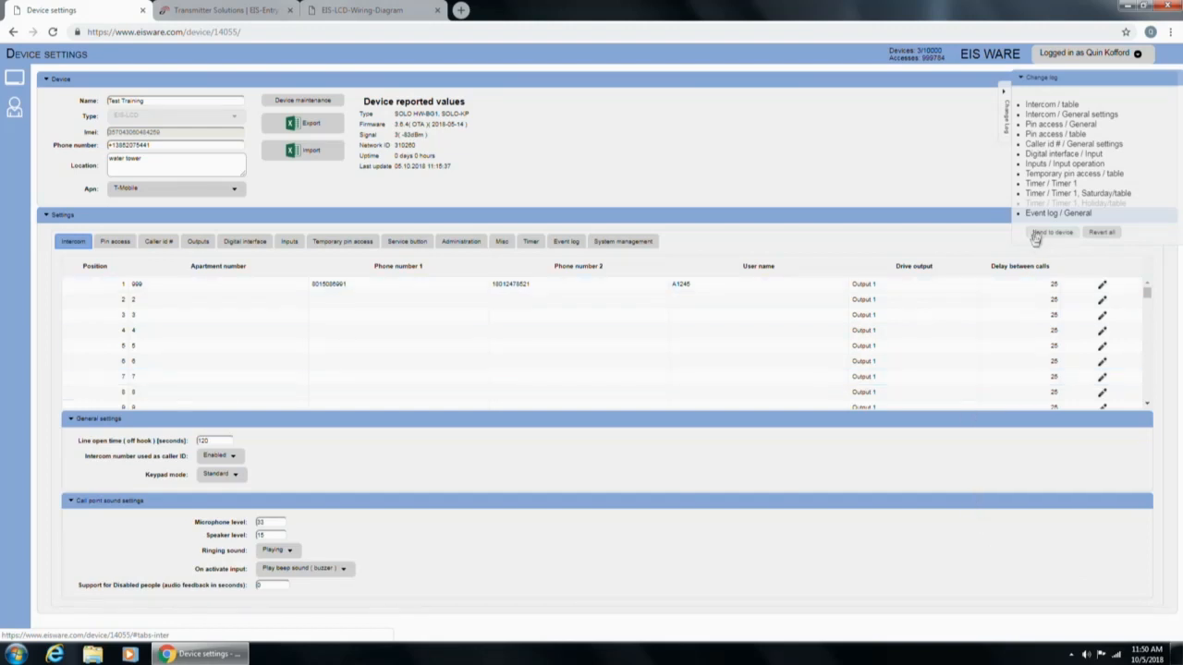
{"action": "left_click", "coordinate": [1100, 234]}
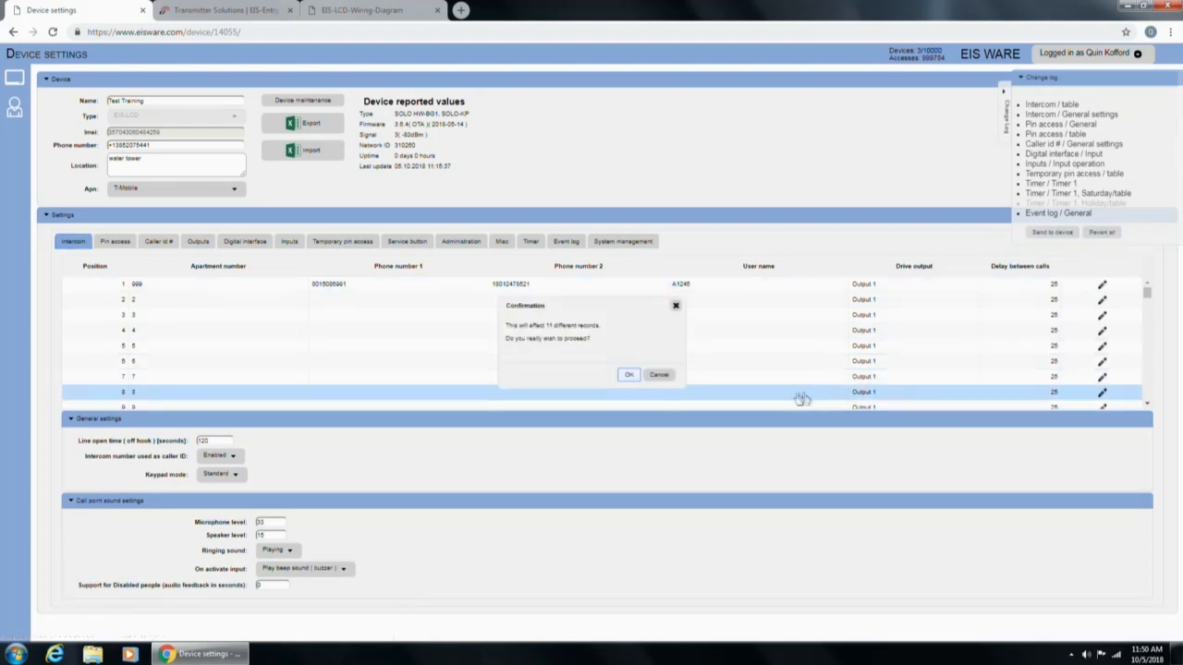
{"action": "left_click", "coordinate": [626, 374]}
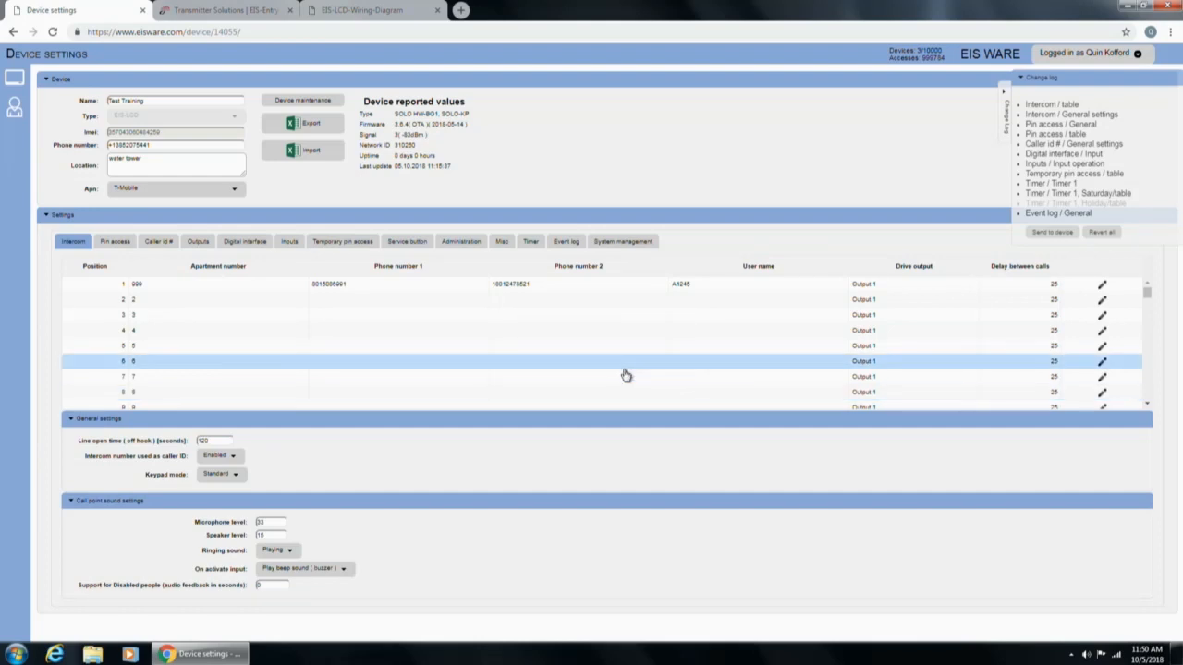